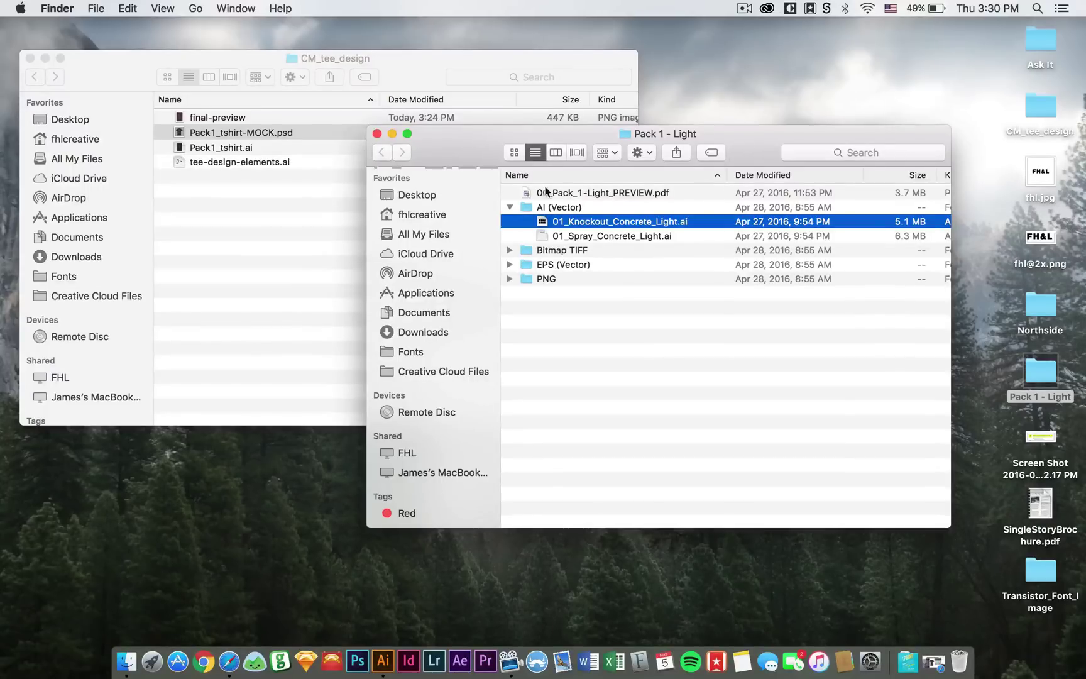
Preview the final-preview image and the Pack1_tshirt-MOCK.psd mockup in the CM_tee_design folder
{"action": "left_click", "coordinate": [317, 153]}
{"action": "left_click", "coordinate": [240, 121]}
{"action": "key", "text": "space"}
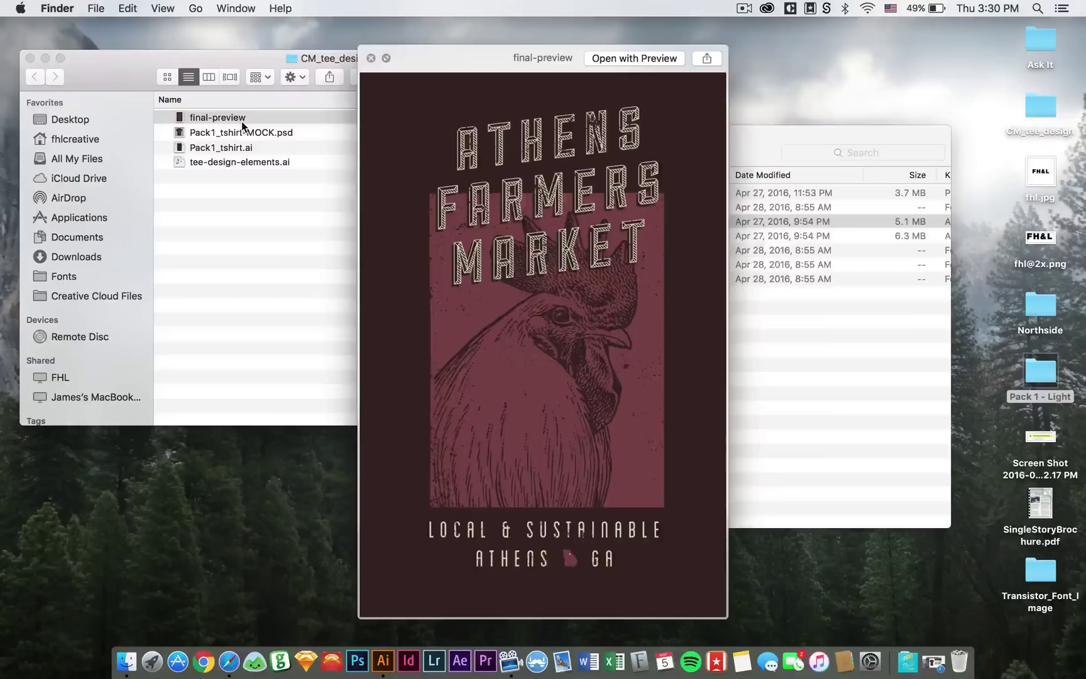
{"action": "key", "text": "Down"}
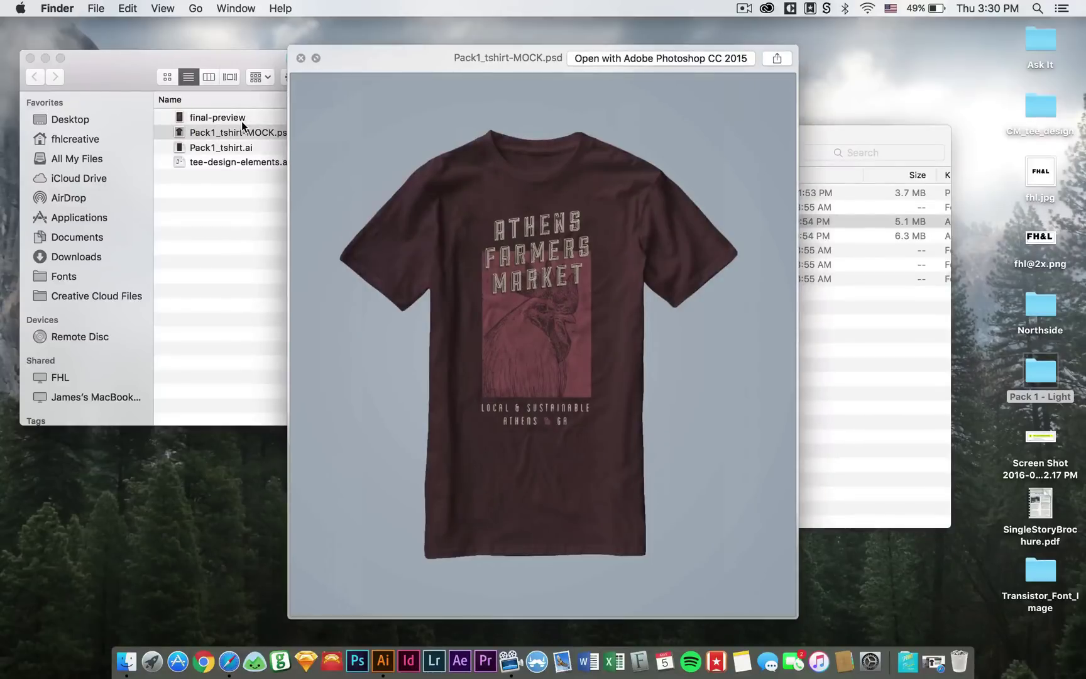
{"action": "key", "text": "space"}
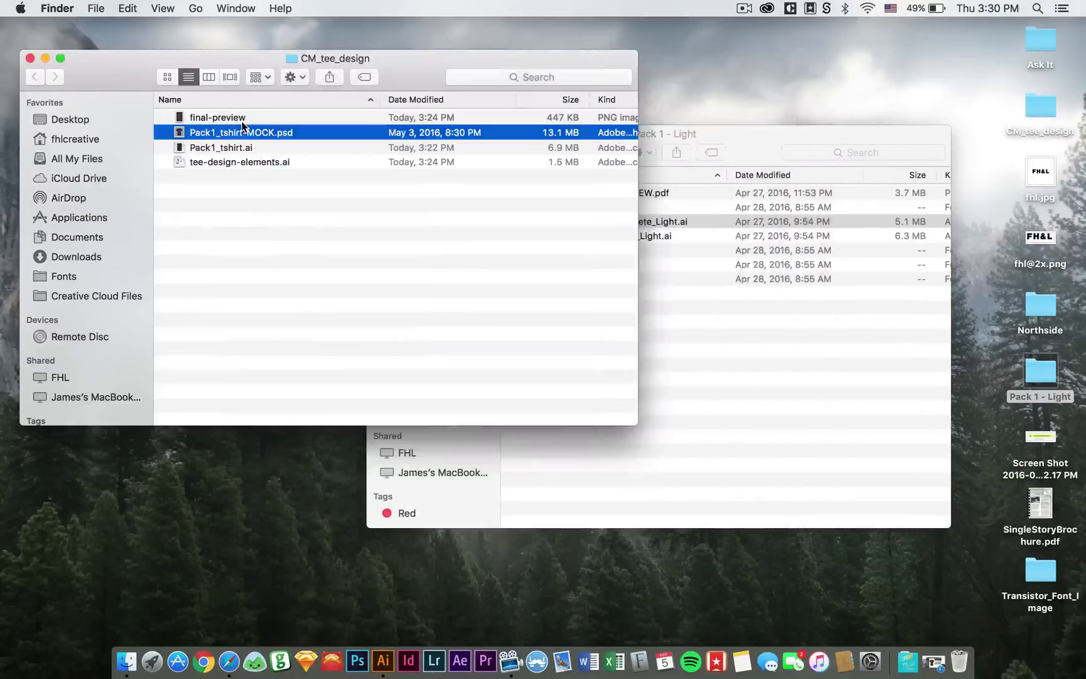
{"action": "left_click", "coordinate": [647, 305]}
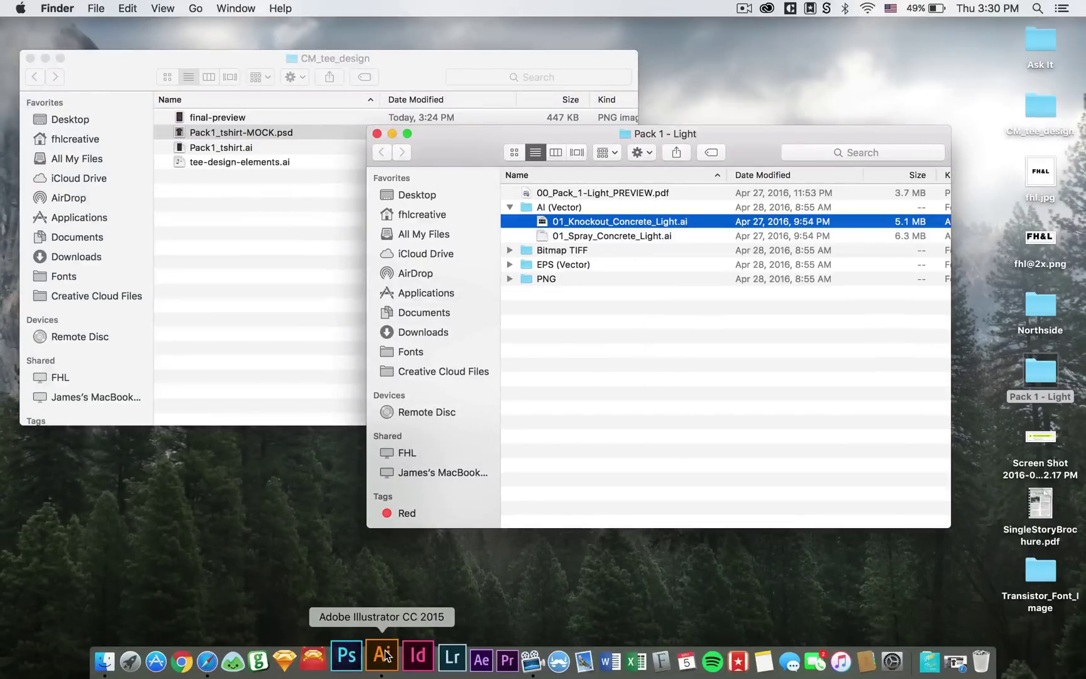
Switch to Illustrator and create a 14 x 20 in portrait RGB document with one artboard and High (300 ppi) raster effects
{"action": "left_click", "coordinate": [386, 656]}
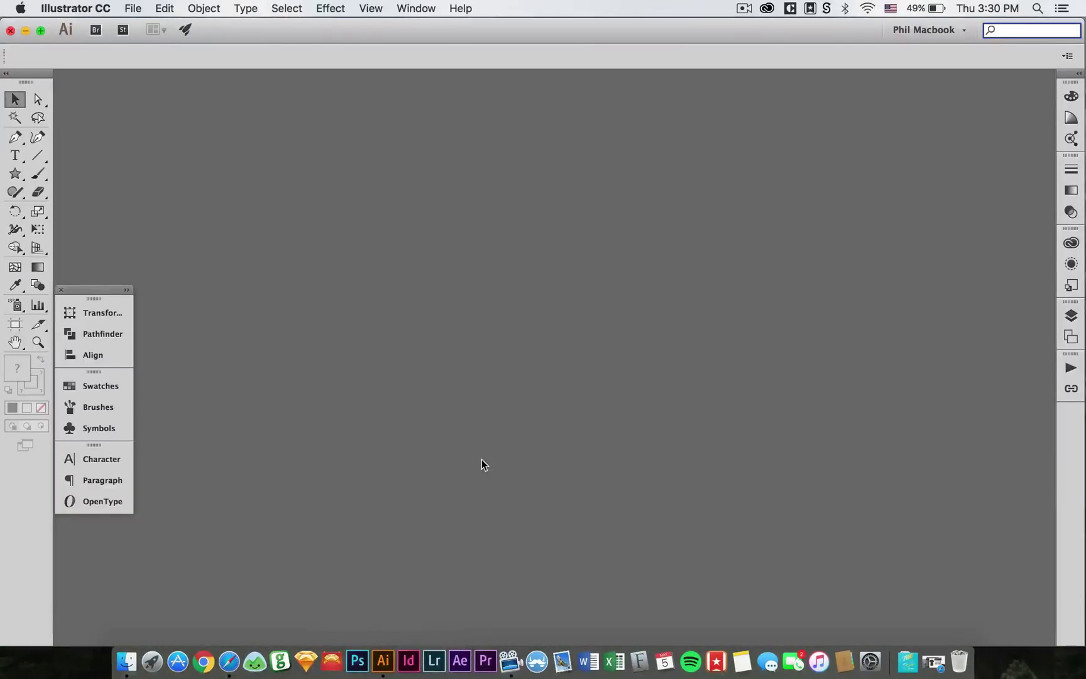
{"action": "key", "text": "super+n"}
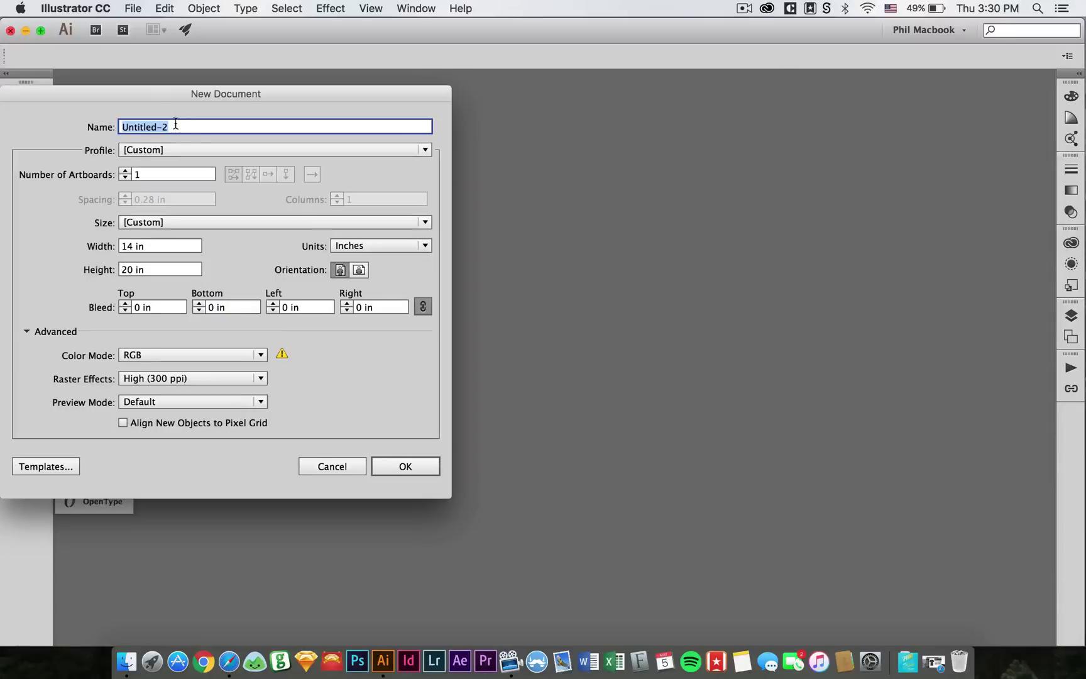
{"action": "left_click_drag", "start_coordinate": [152, 94], "coordinate": [389, 102]}
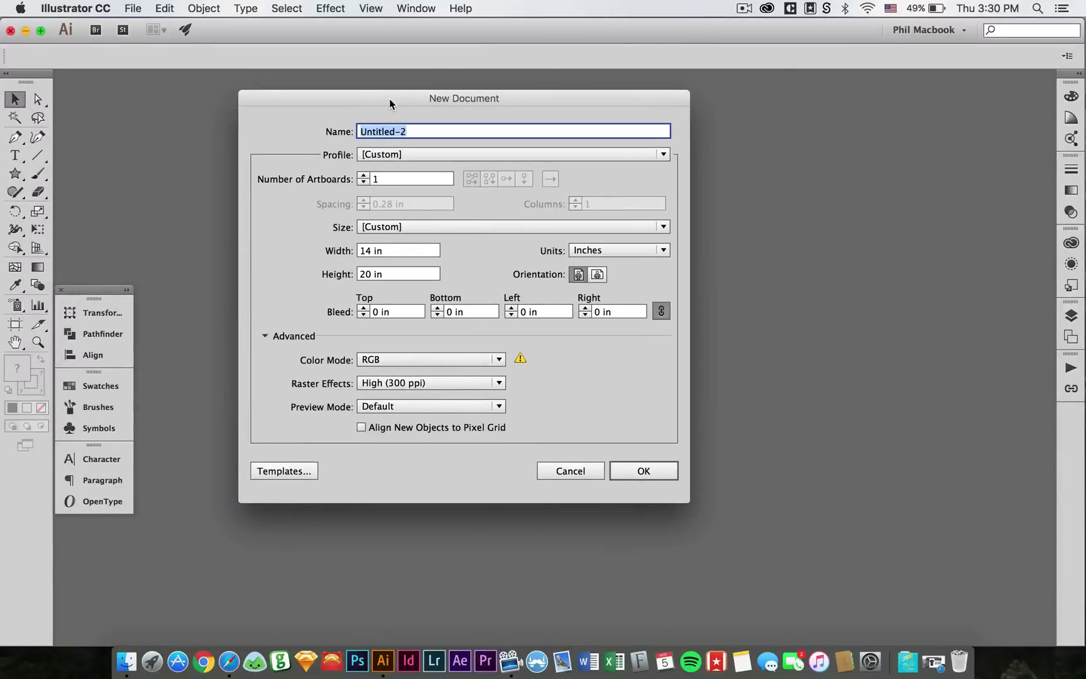
{"action": "key", "text": "Tab"}
{"action": "key", "text": "Tab"}
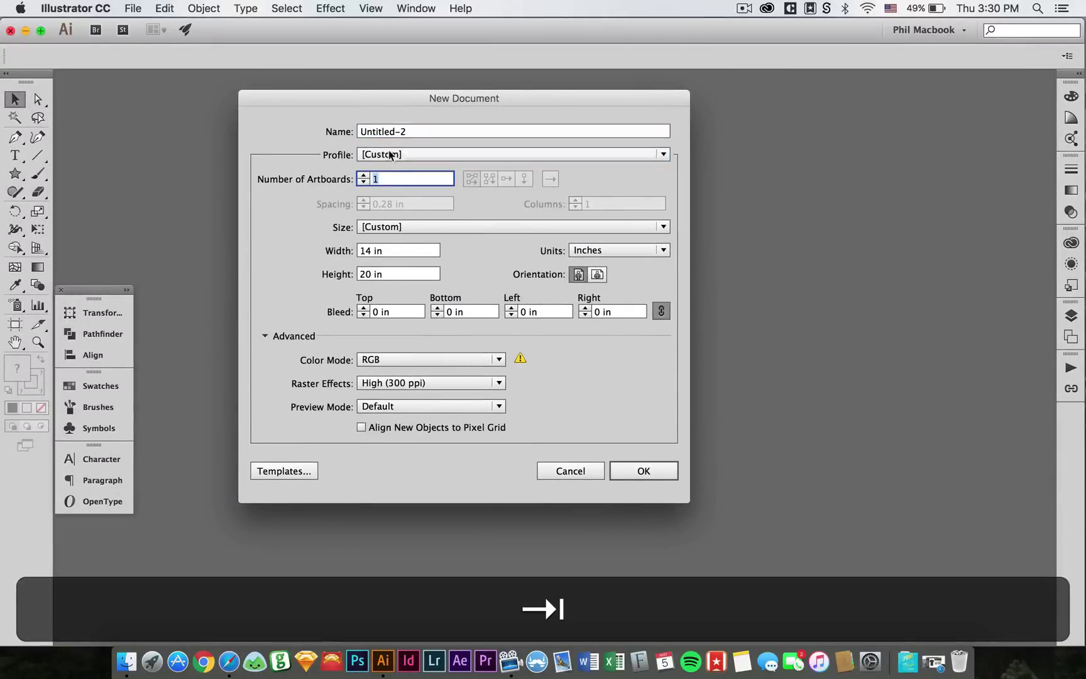
{"action": "left_click", "coordinate": [388, 247]}
{"action": "left_click", "coordinate": [380, 274]}
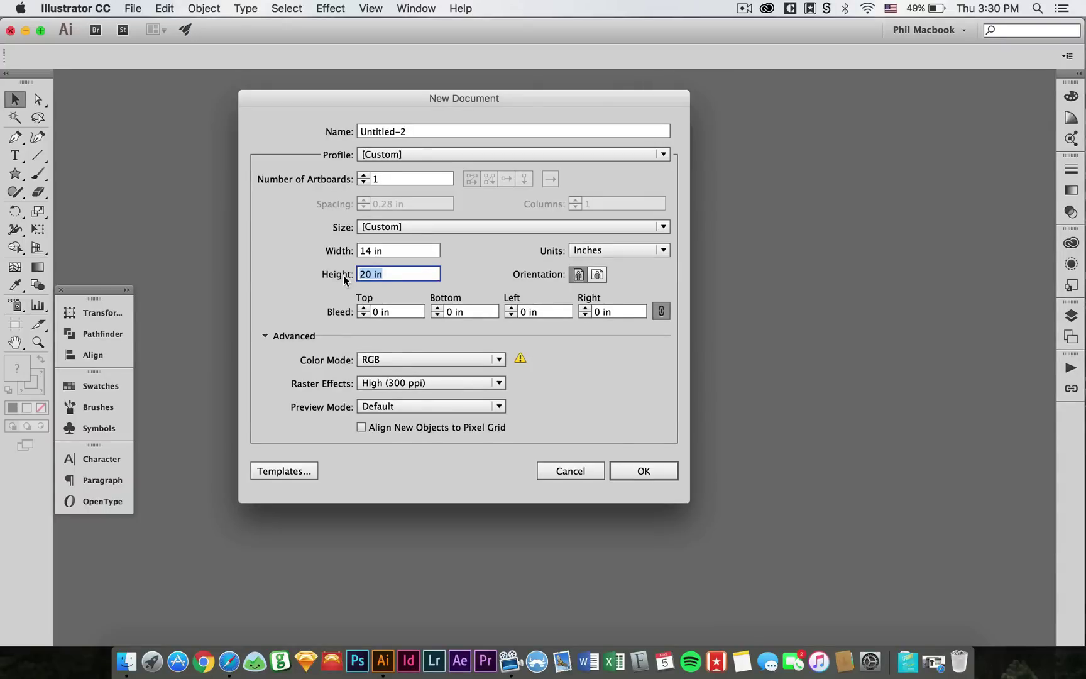
{"action": "left_click", "coordinate": [643, 472]}
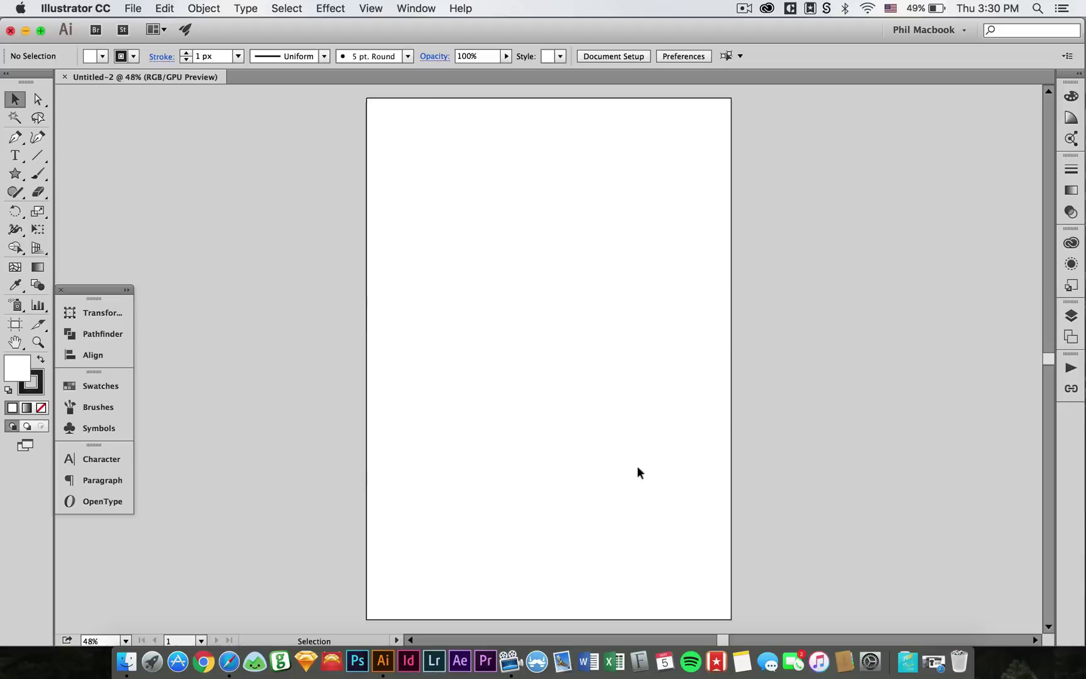
{"action": "key", "text": "space"}
{"action": "left_click_drag", "start_coordinate": [610, 424], "coordinate": [540, 424]}
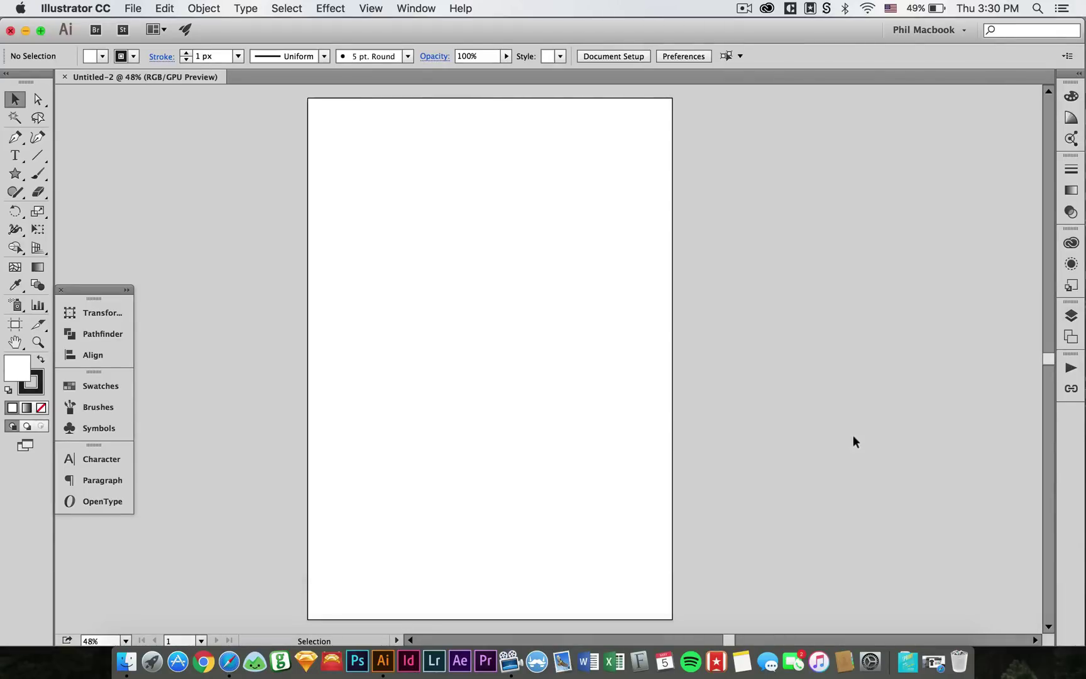
Copy the Espresso colour swatch image from the Next Level Apparel page in Safari and paste it into the Illustrator document, beside the artboard
{"action": "left_click", "coordinate": [942, 657]}
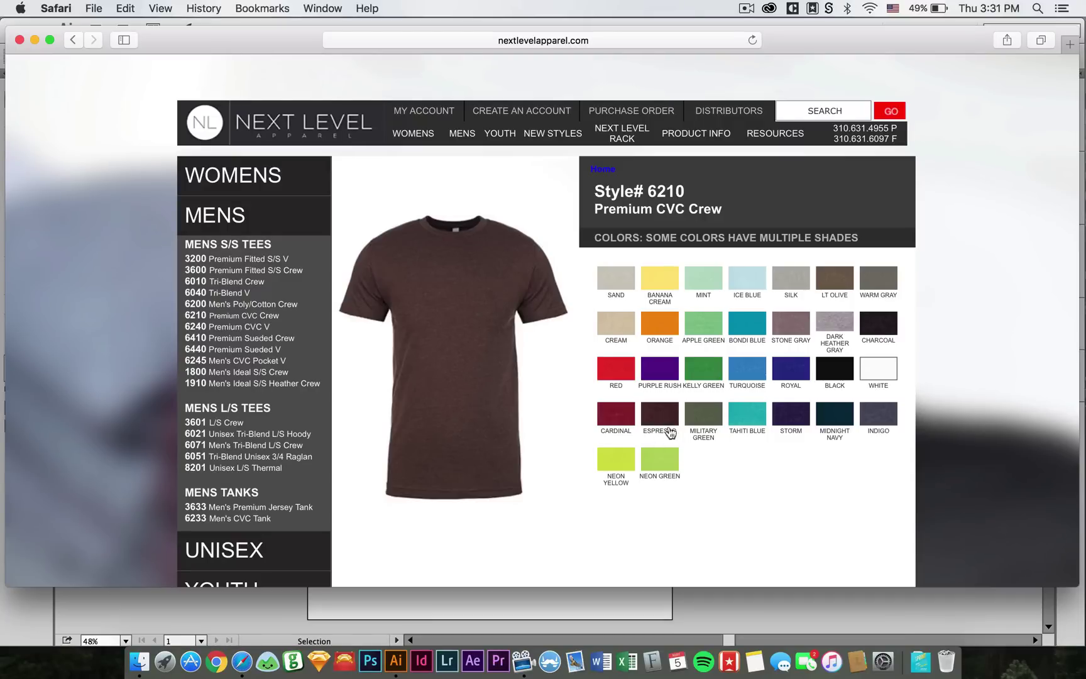
{"action": "right_click", "coordinate": [657, 423]}
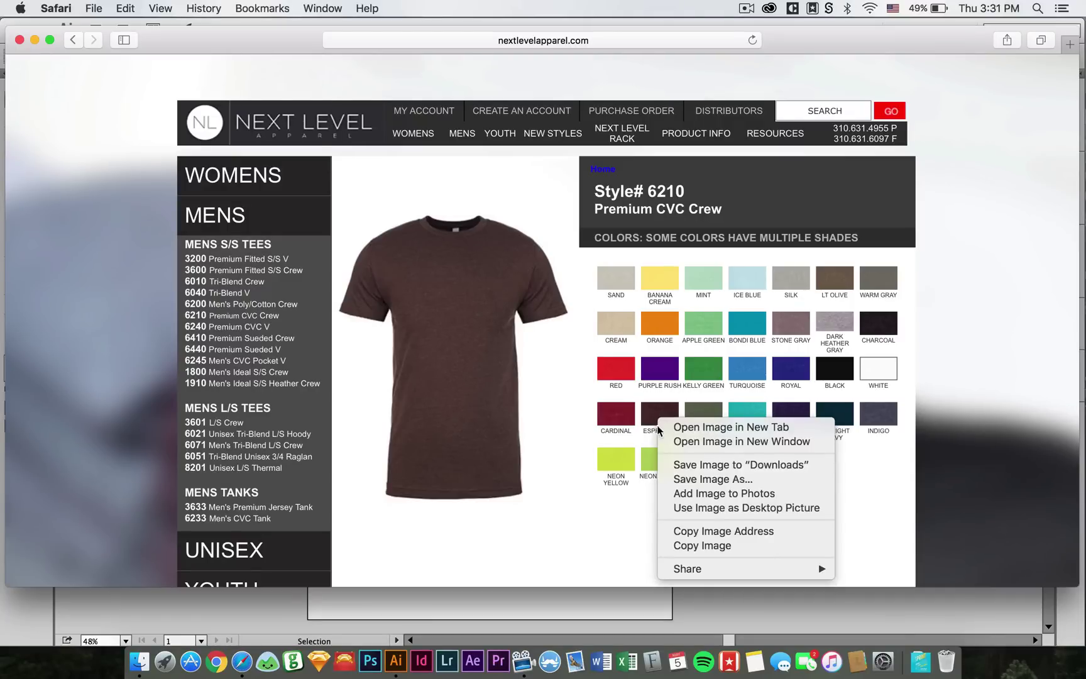
{"action": "left_click", "coordinate": [683, 545]}
{"action": "left_click", "coordinate": [697, 607]}
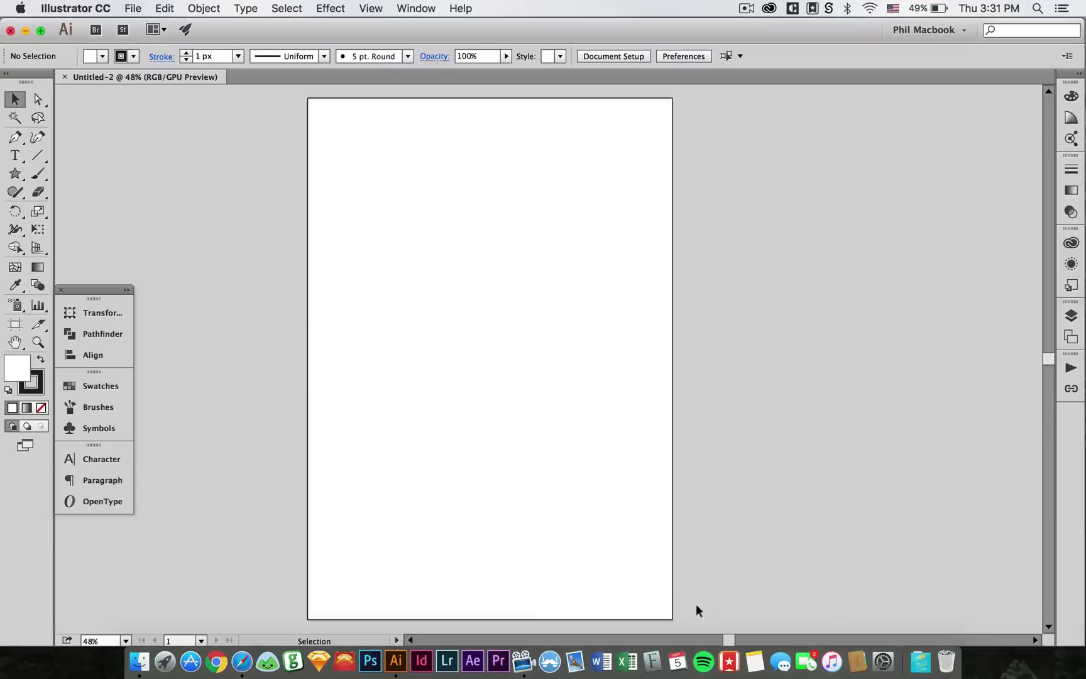
{"action": "key", "text": "super+v"}
{"action": "left_click", "coordinate": [559, 367]}
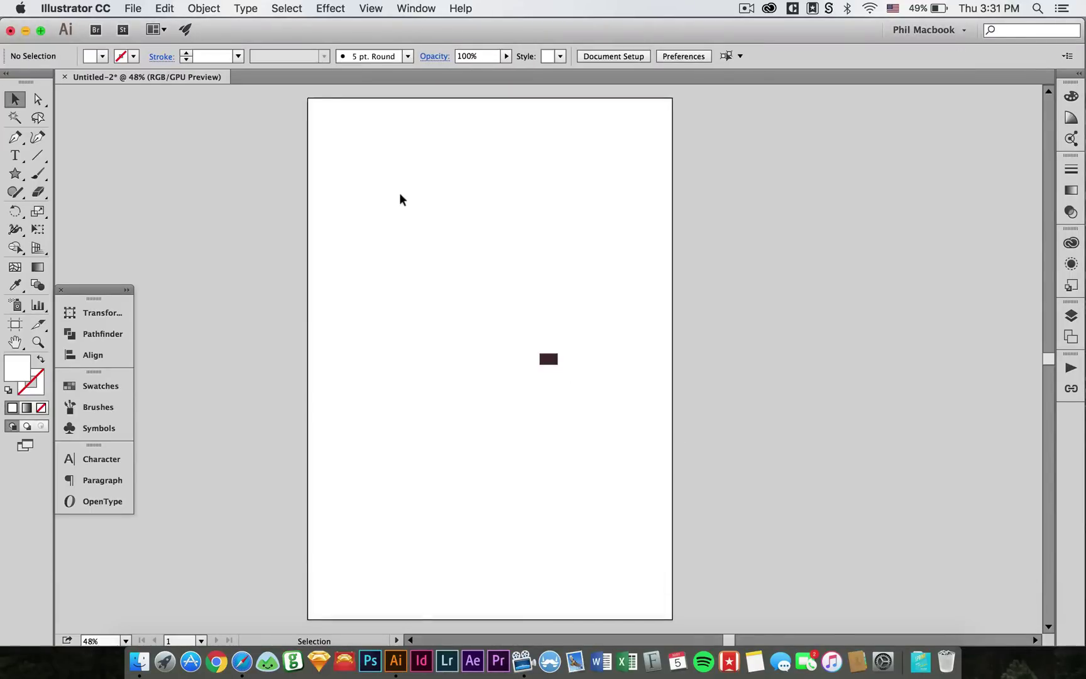
{"action": "left_click_drag", "start_coordinate": [548, 359], "coordinate": [705, 261]}
Draw a rectangle covering the whole artboard and fill it with the colour sampled from the Espresso swatch
{"action": "key", "text": "m"}
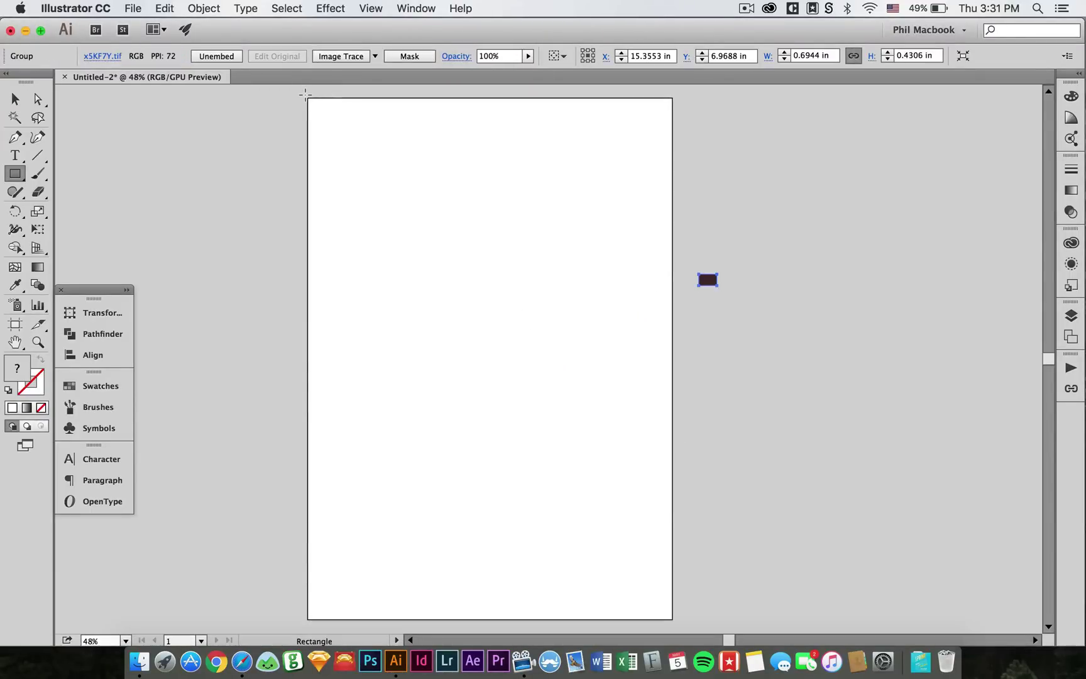
{"action": "left_click_drag", "start_coordinate": [307, 97], "coordinate": [667, 616]}
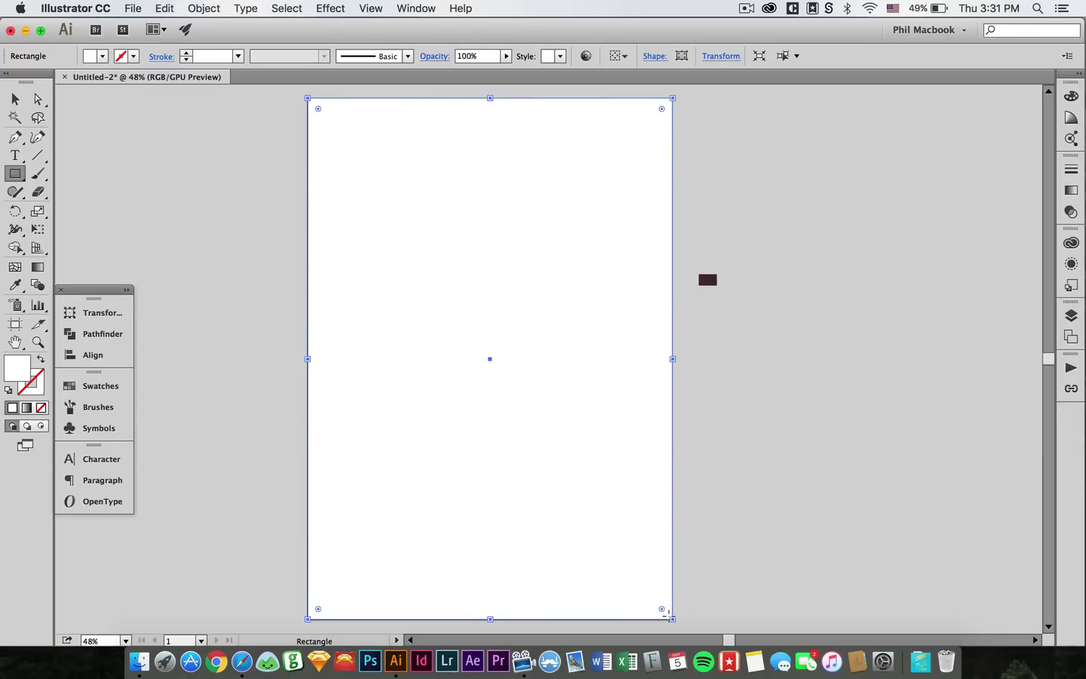
{"action": "key", "text": "i"}
{"action": "left_click", "coordinate": [707, 279]}
Delete the pasted Espresso swatch image and lock the artboard-sized background rectangle
{"action": "key", "text": "v"}
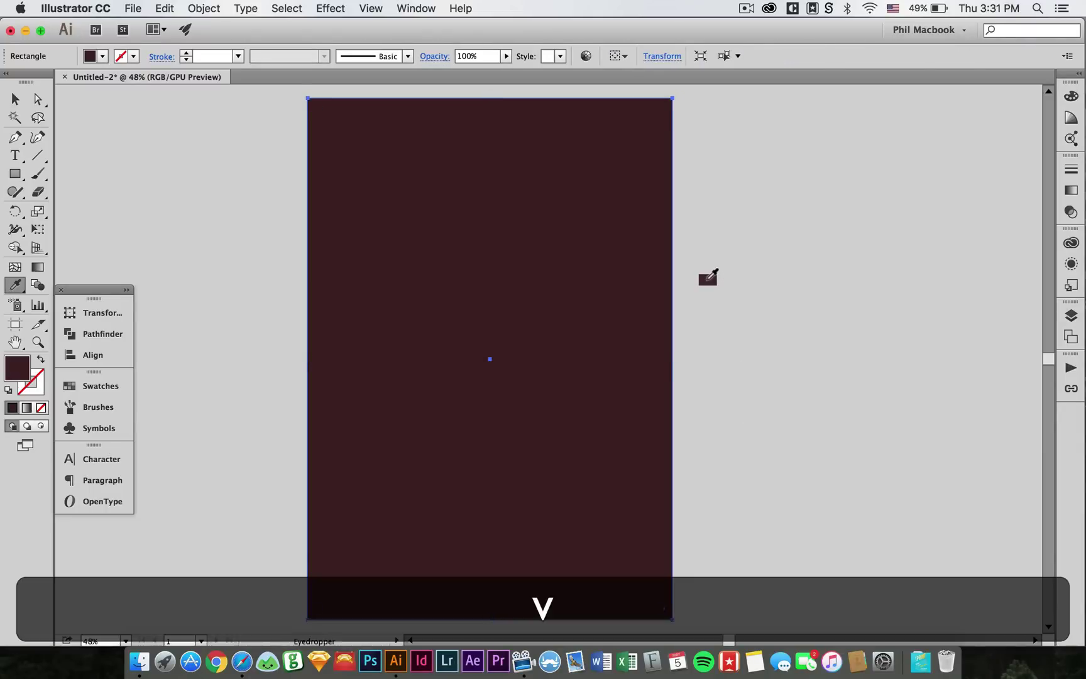
{"action": "left_click", "coordinate": [708, 279]}
{"action": "key", "text": "BackSpace"}
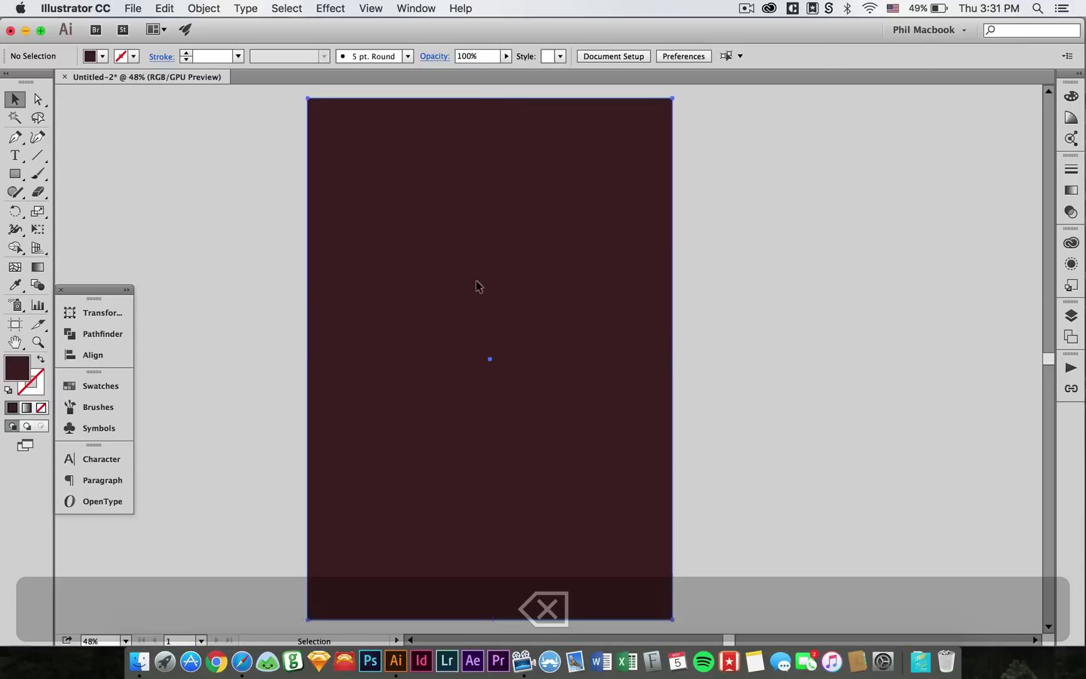
{"action": "left_click", "coordinate": [476, 286]}
{"action": "key", "text": "super+2"}
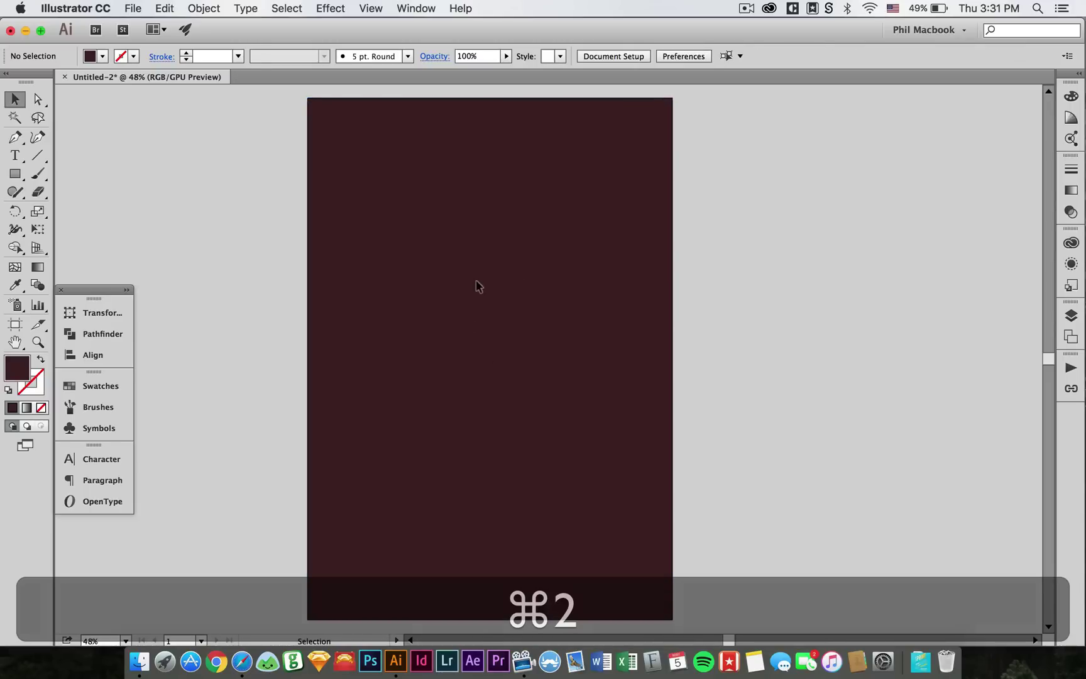
Place the final-preview image from the CM_tee_design folder in Finder into the Illustrator document, beside the artboard as a reference
{"action": "left_click", "coordinate": [139, 661]}
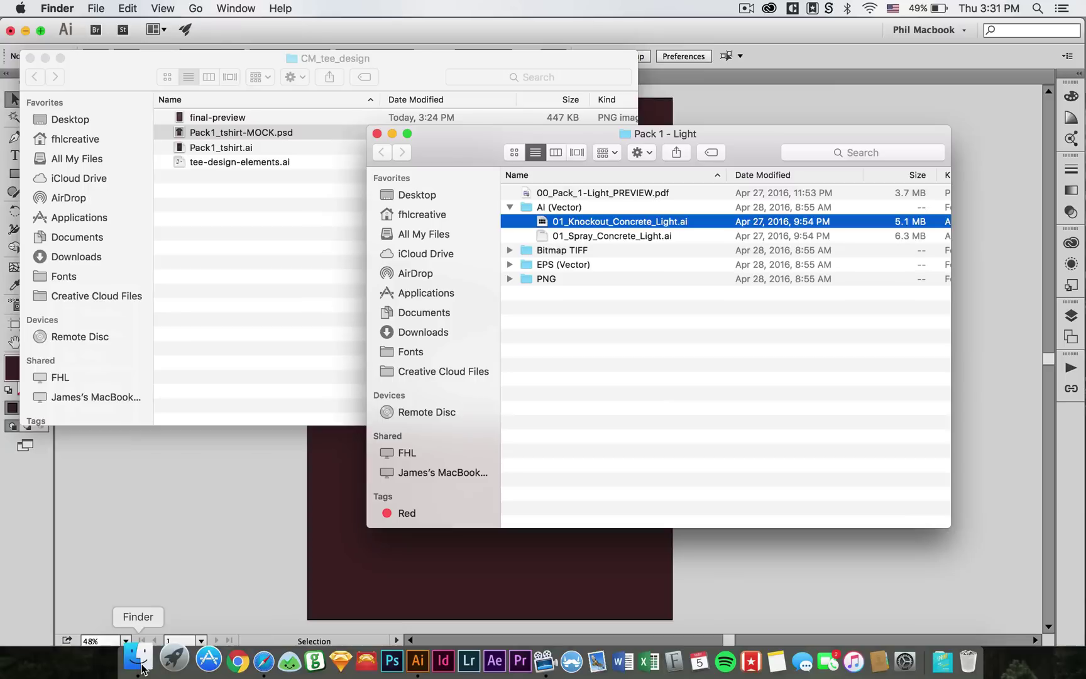
{"action": "left_click", "coordinate": [242, 120]}
{"action": "left_click", "coordinate": [200, 117]}
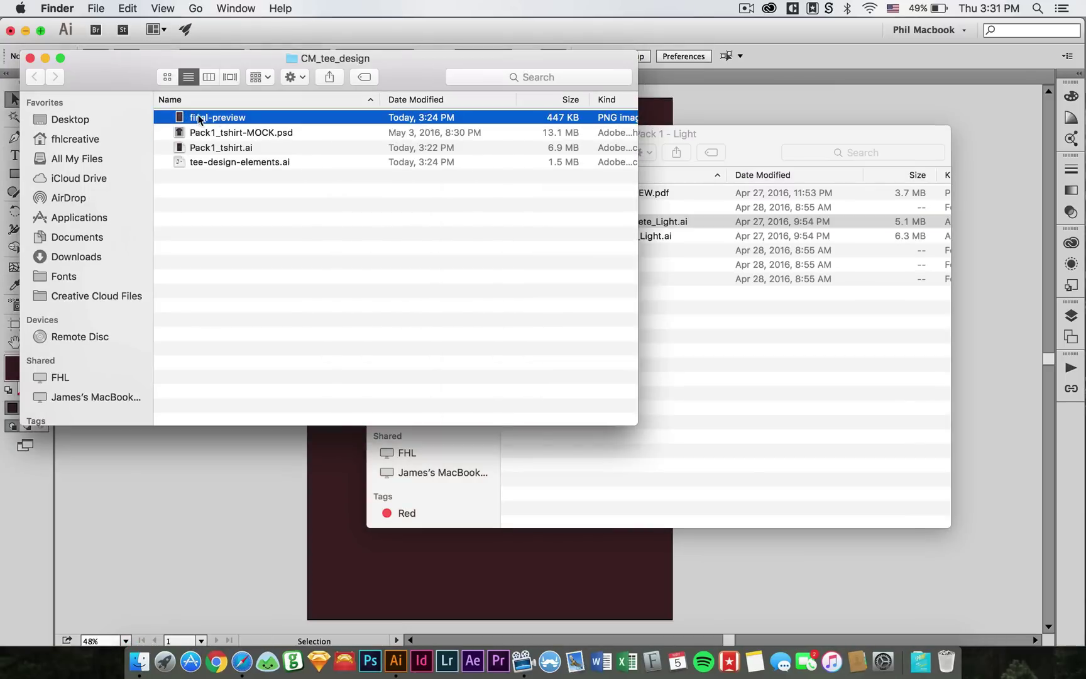
{"action": "left_click_drag", "start_coordinate": [197, 119], "coordinate": [278, 519]}
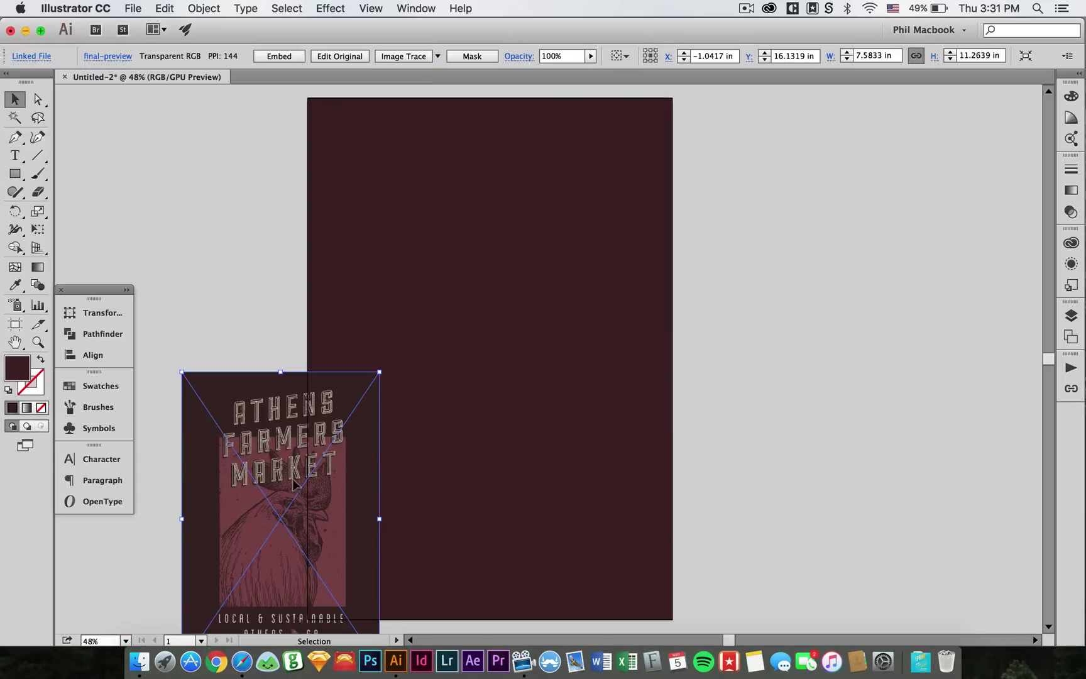
{"action": "left_click_drag", "start_coordinate": [303, 419], "coordinate": [824, 196]}
{"action": "left_click", "coordinate": [951, 203]}
{"action": "scroll", "coordinate": [940, 210], "scroll_direction": "right", "scroll_amount": 2}
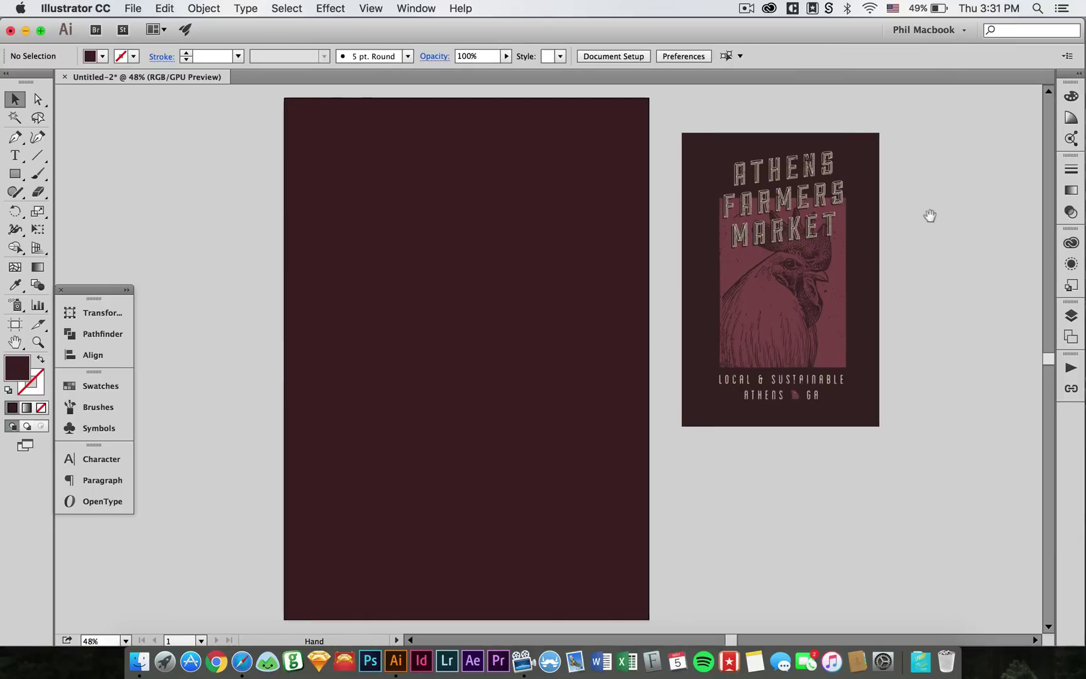
Open tee-design-elements.ai from the CM_tee_design folder in Illustrator
{"action": "left_click", "coordinate": [140, 656]}
{"action": "left_click", "coordinate": [279, 176]}
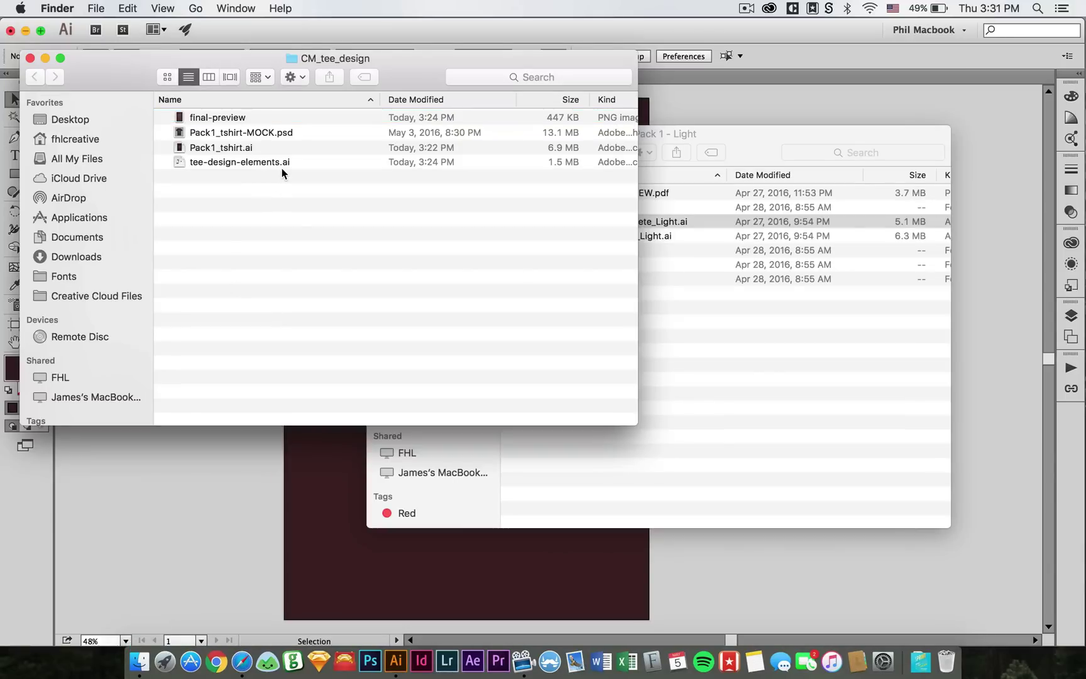
{"action": "left_click", "coordinate": [256, 162]}
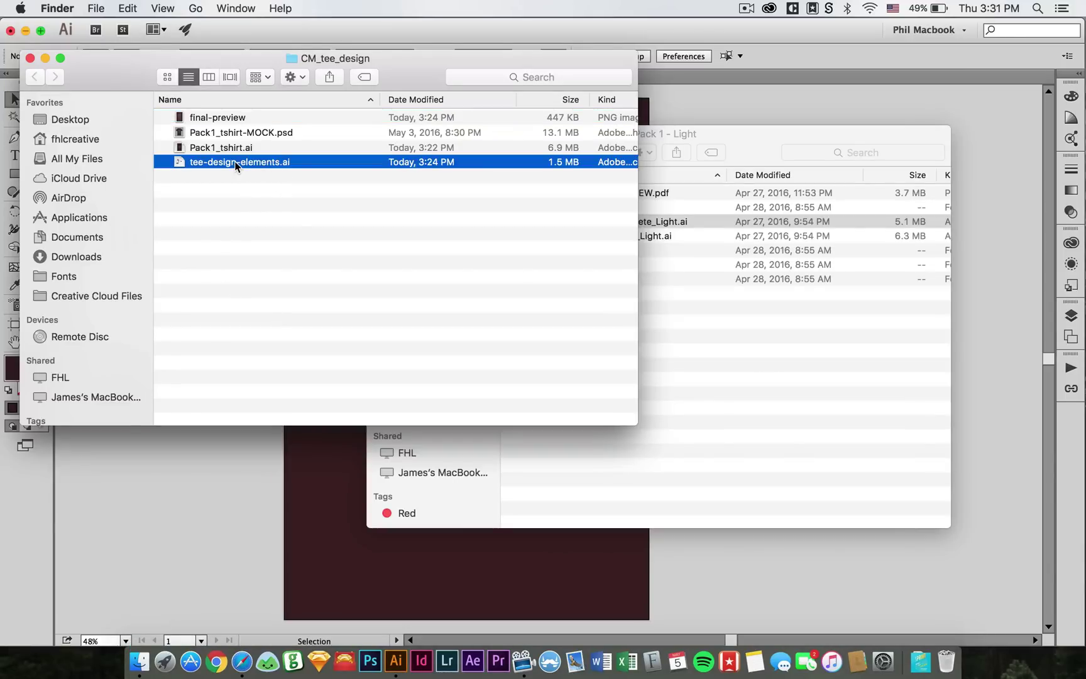
{"action": "double_click", "coordinate": [234, 161]}
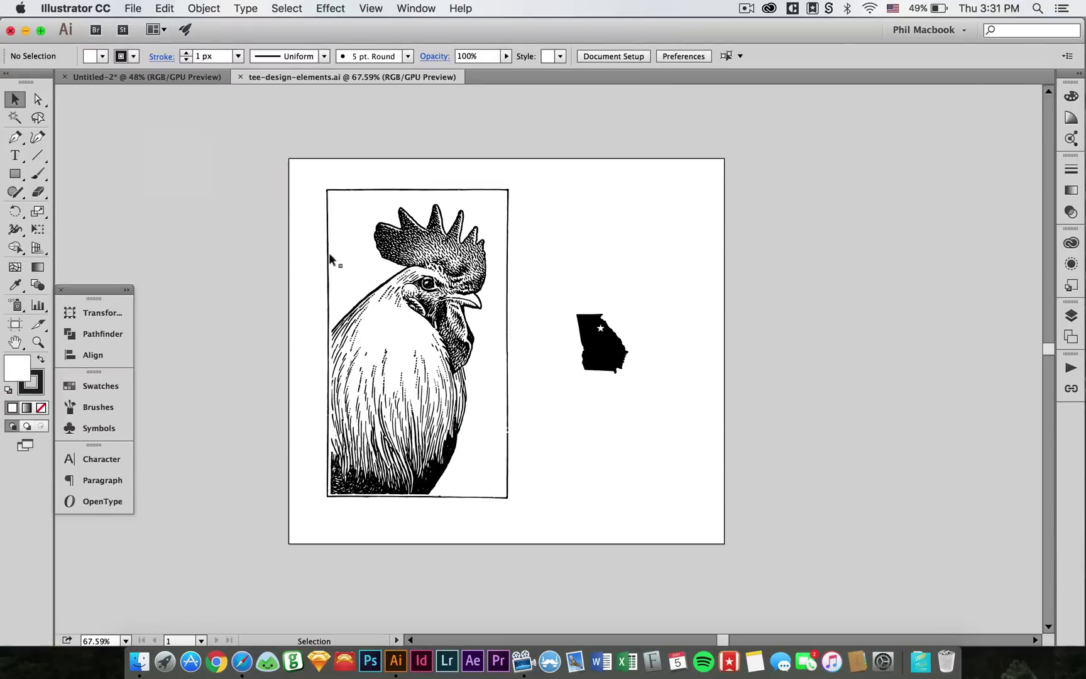
Examine the rooster illustration and the Georgia state shape with its star up close
{"action": "left_click", "coordinate": [396, 270]}
{"action": "left_click", "coordinate": [308, 246]}
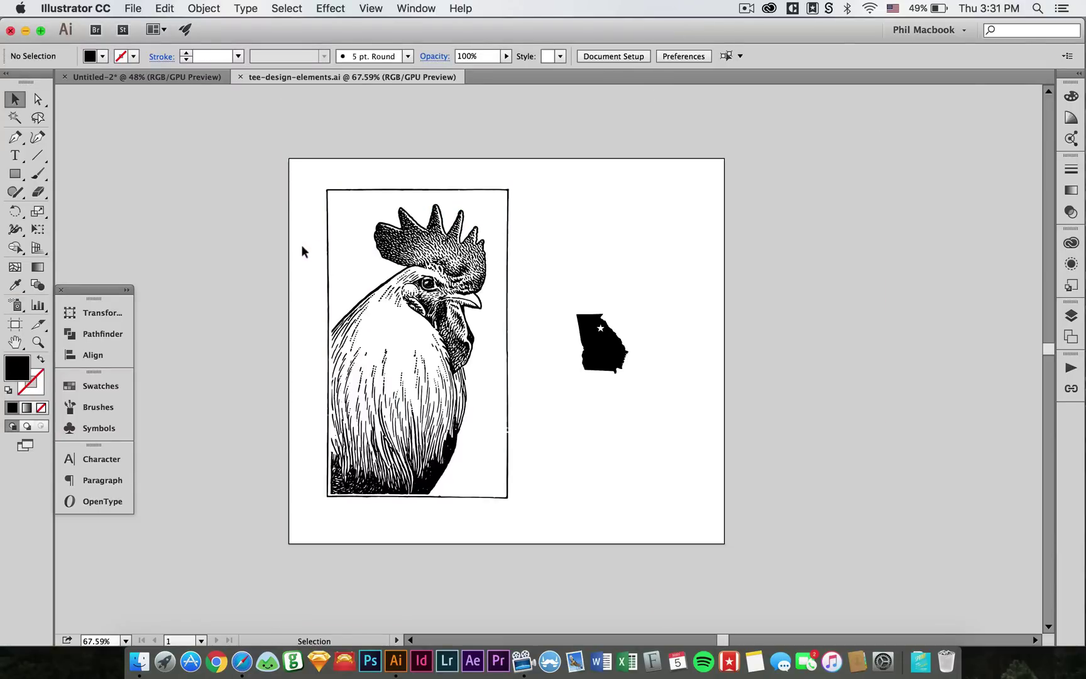
{"action": "left_click_drag", "start_coordinate": [299, 237], "coordinate": [505, 485]}
{"action": "left_click", "coordinate": [553, 482]}
{"action": "left_click", "coordinate": [597, 357]}
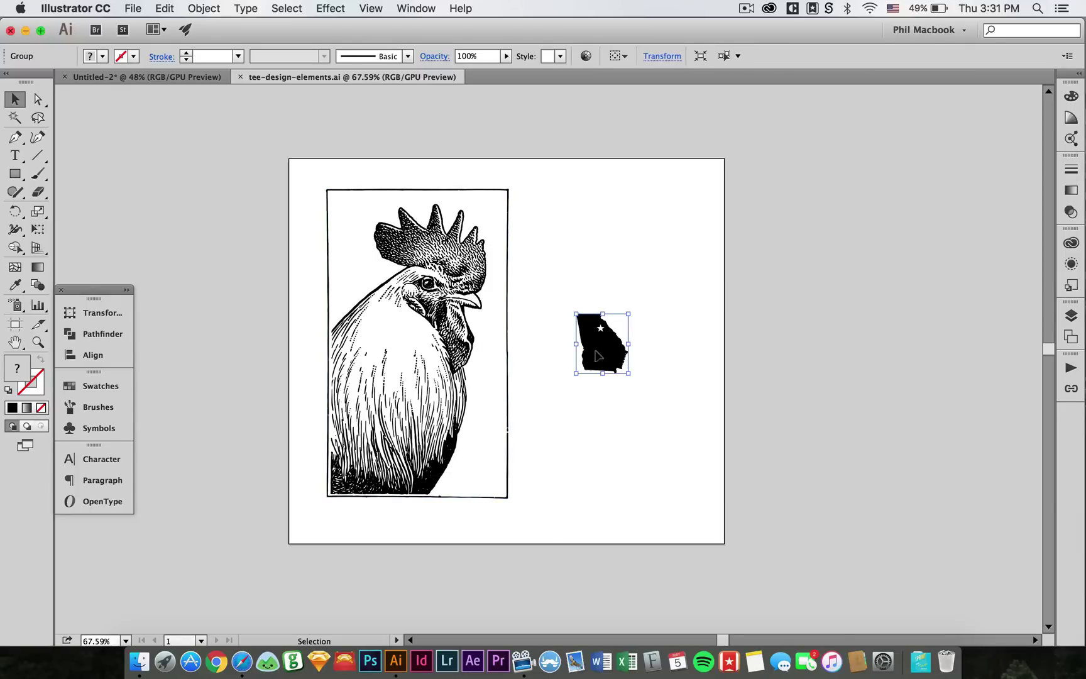
{"action": "key", "text": "a"}
{"action": "key", "text": "v"}
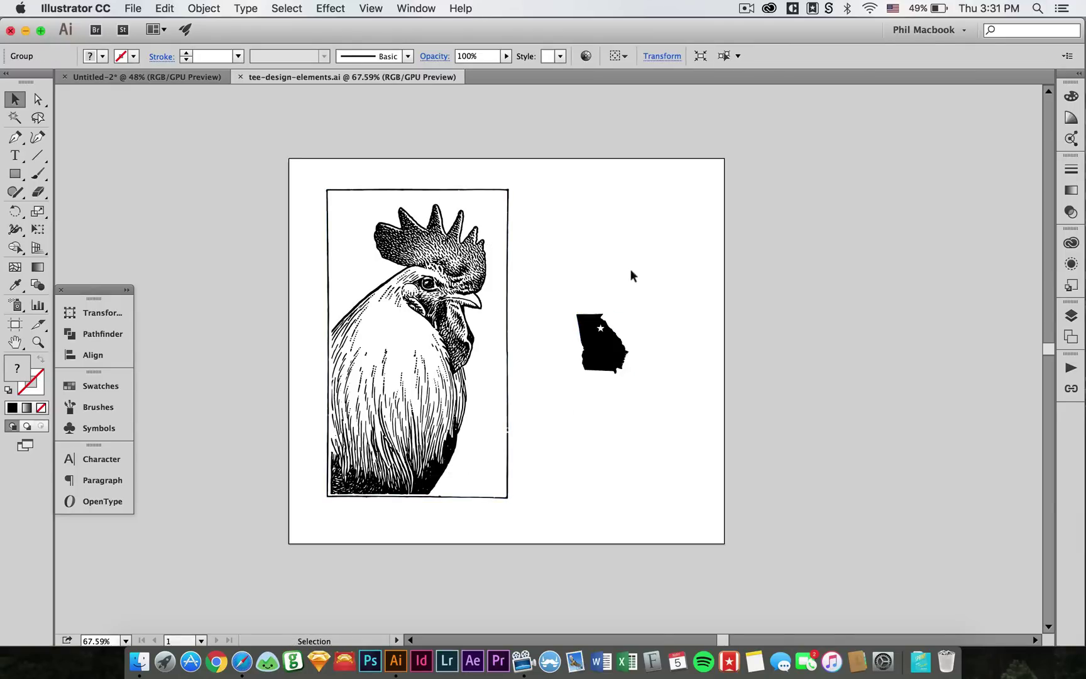
{"action": "key", "text": "z"}
{"action": "left_click_drag", "start_coordinate": [490, 237], "coordinate": [704, 443]}
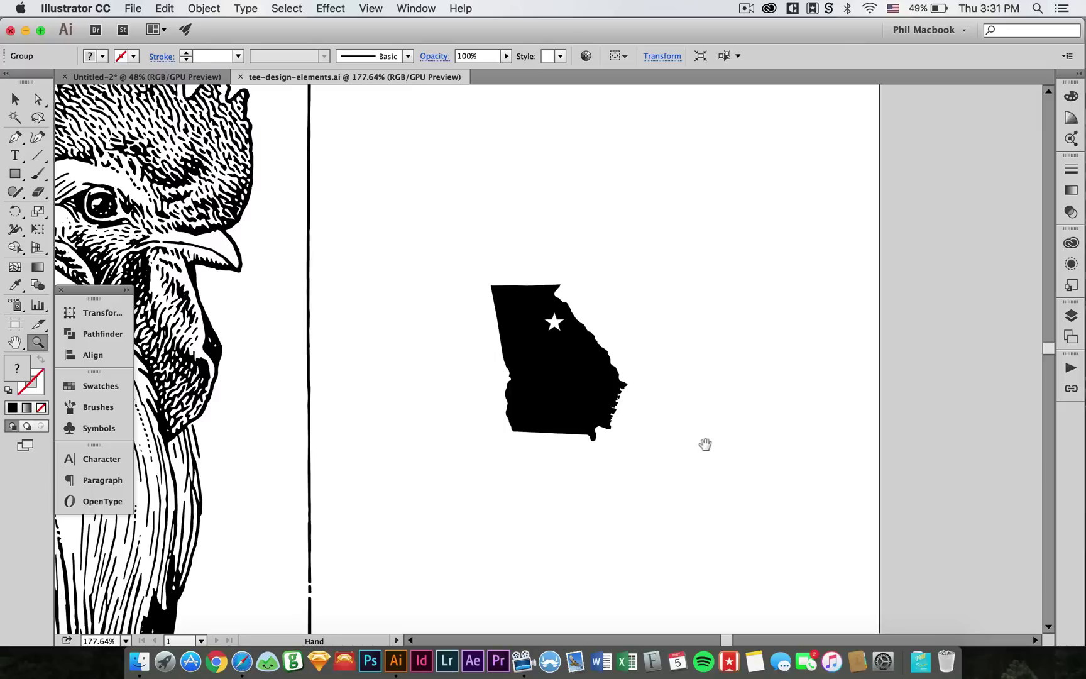
{"action": "scroll", "coordinate": [707, 444], "scroll_direction": "left", "scroll_amount": 1}
{"action": "key", "text": "super+1"}
{"action": "key", "text": "super+minus"}
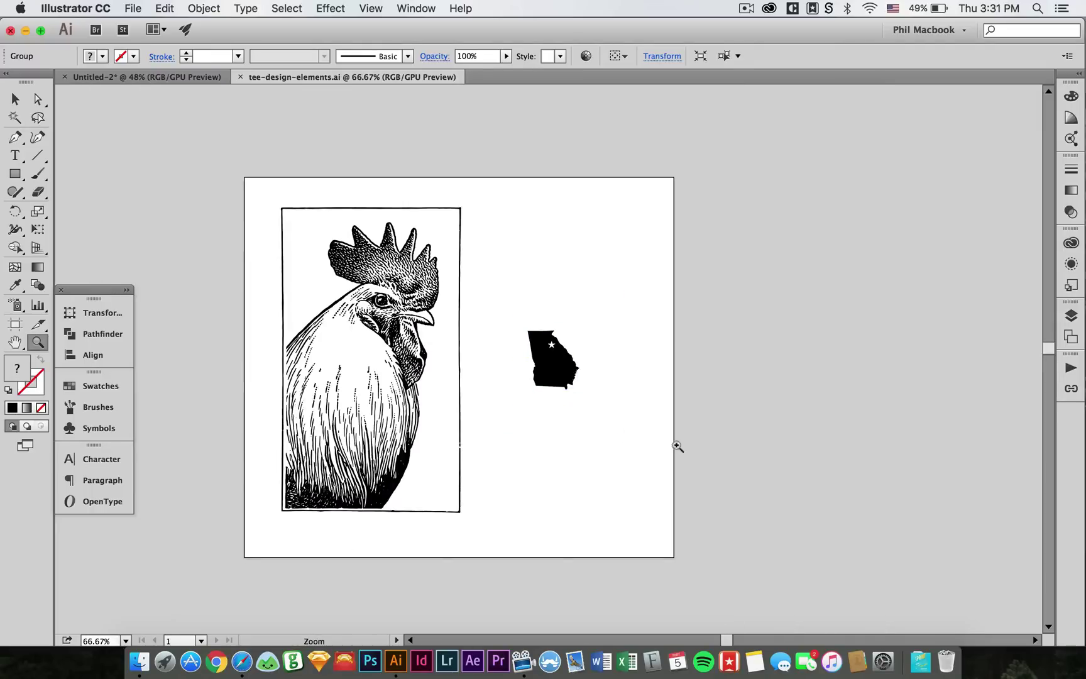
{"action": "key", "text": "v"}
{"action": "key", "text": "a"}
{"action": "key", "text": "v"}
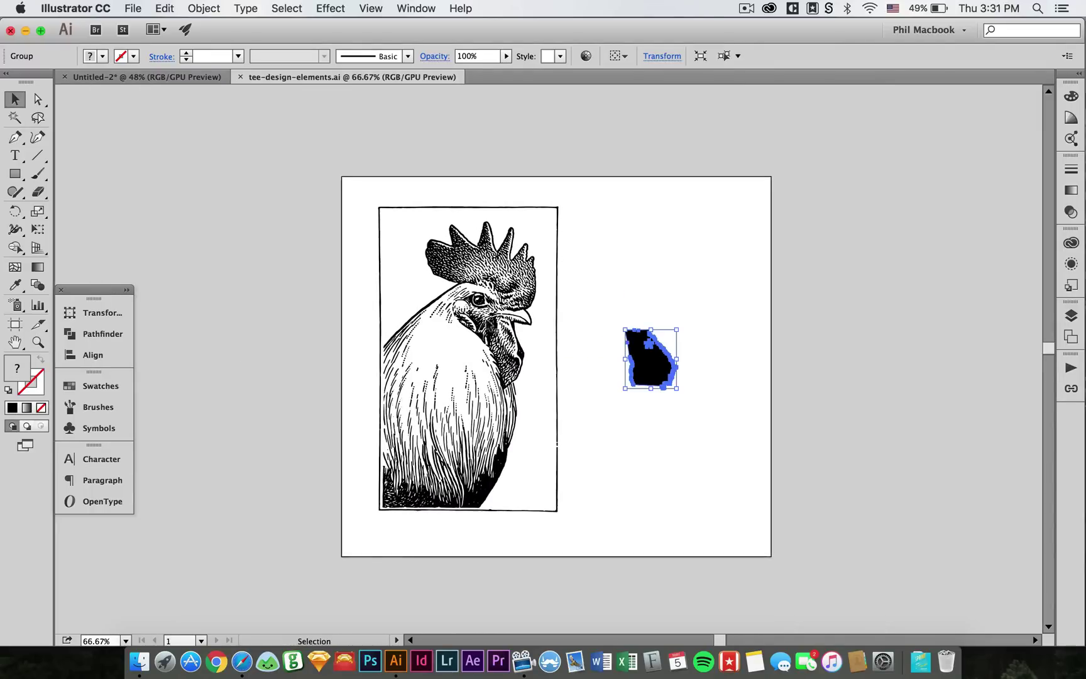
Copy the framed rooster illustration and paste it into the Untitled-2 document
{"action": "left_click", "coordinate": [486, 324]}
{"action": "key", "text": "super+c"}
{"action": "left_click", "coordinate": [184, 78]}
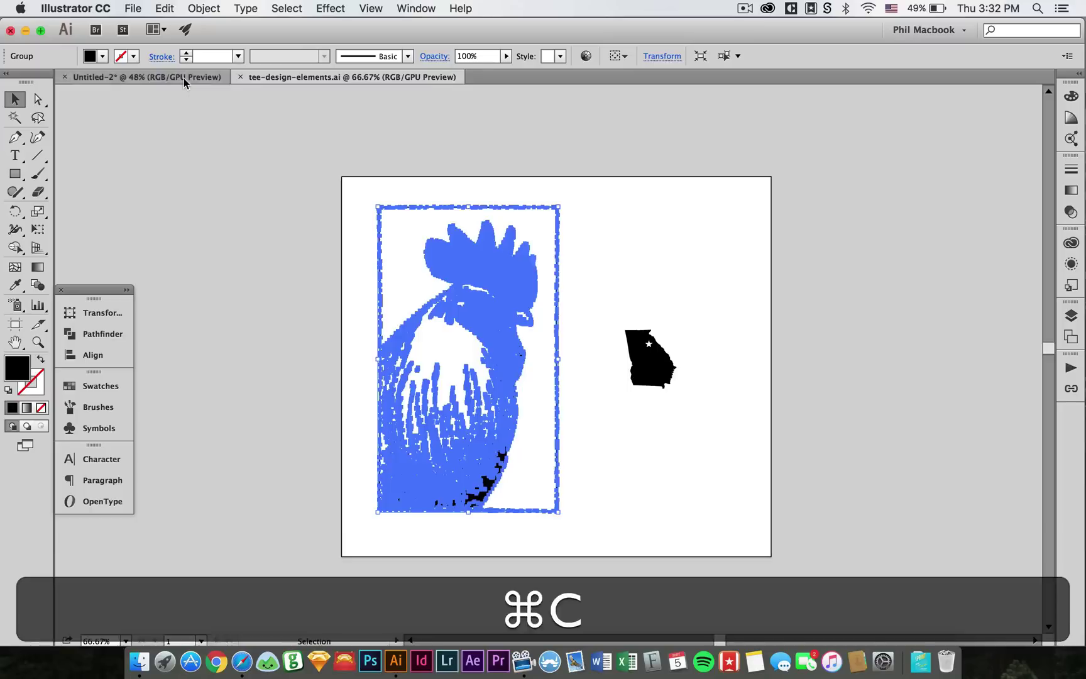
{"action": "key", "text": "super+v"}
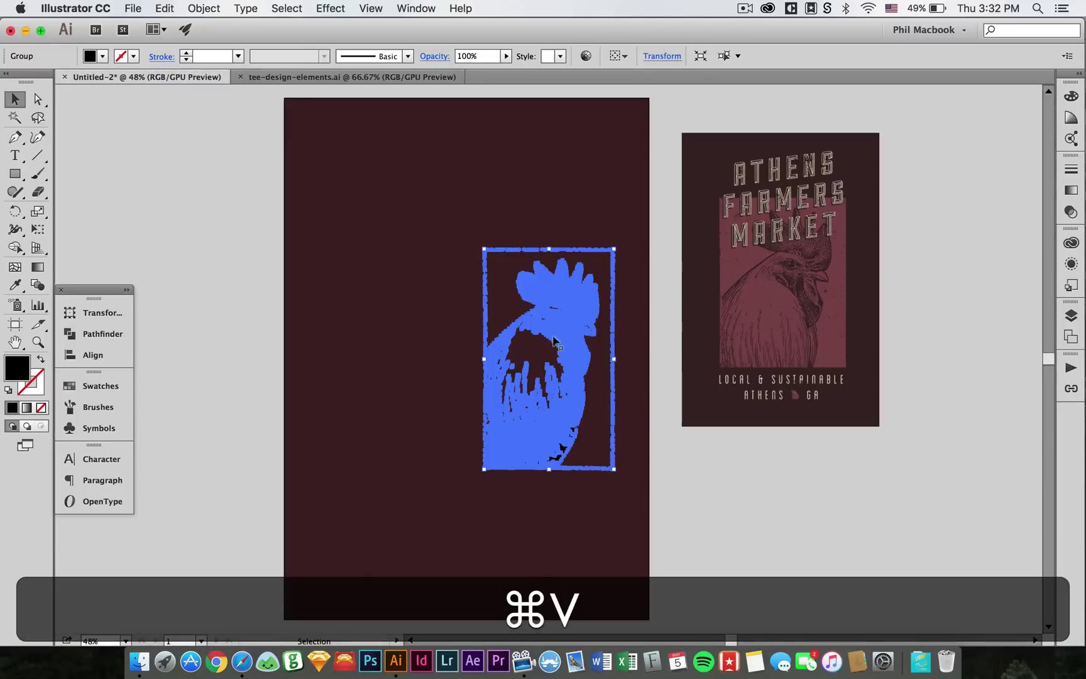
Move the framed rooster illustration to the horizontal centre of the artboard, in its upper half
{"action": "left_click", "coordinate": [703, 459]}
{"action": "left_click_drag", "start_coordinate": [574, 337], "coordinate": [489, 270]}
{"action": "left_click", "coordinate": [764, 505]}
{"action": "left_click_drag", "start_coordinate": [594, 371], "coordinate": [618, 431]}
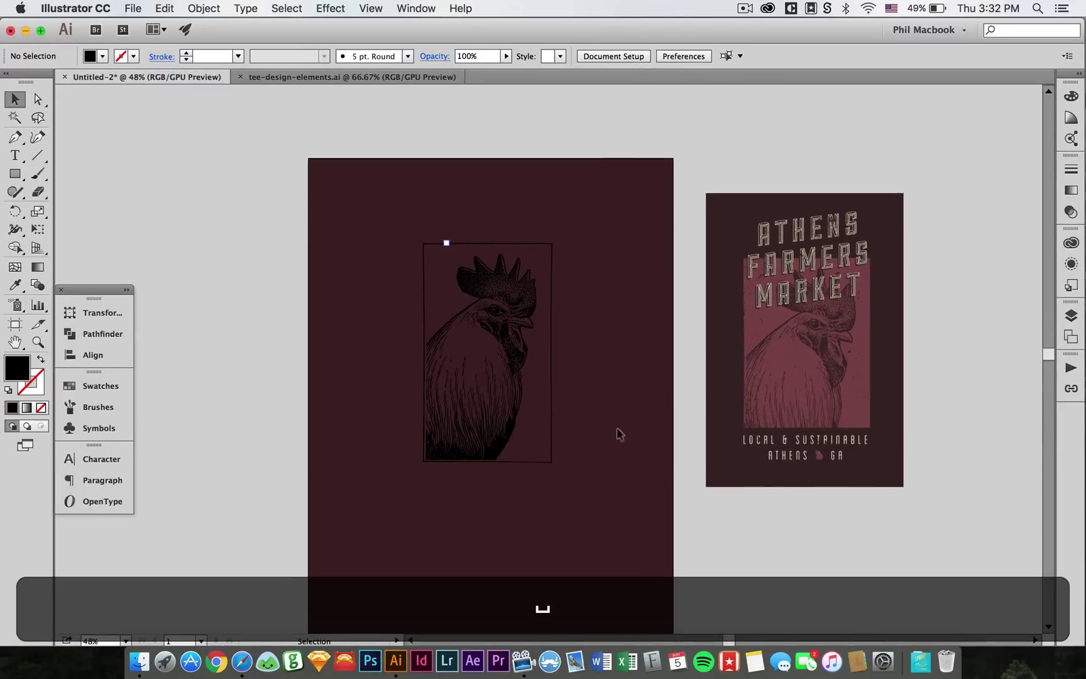
Copy the Georgia state shape from tee-design-elements.ai into Untitled-2 and place it outside the artboard, left of its upper corner
{"action": "left_click", "coordinate": [349, 77]}
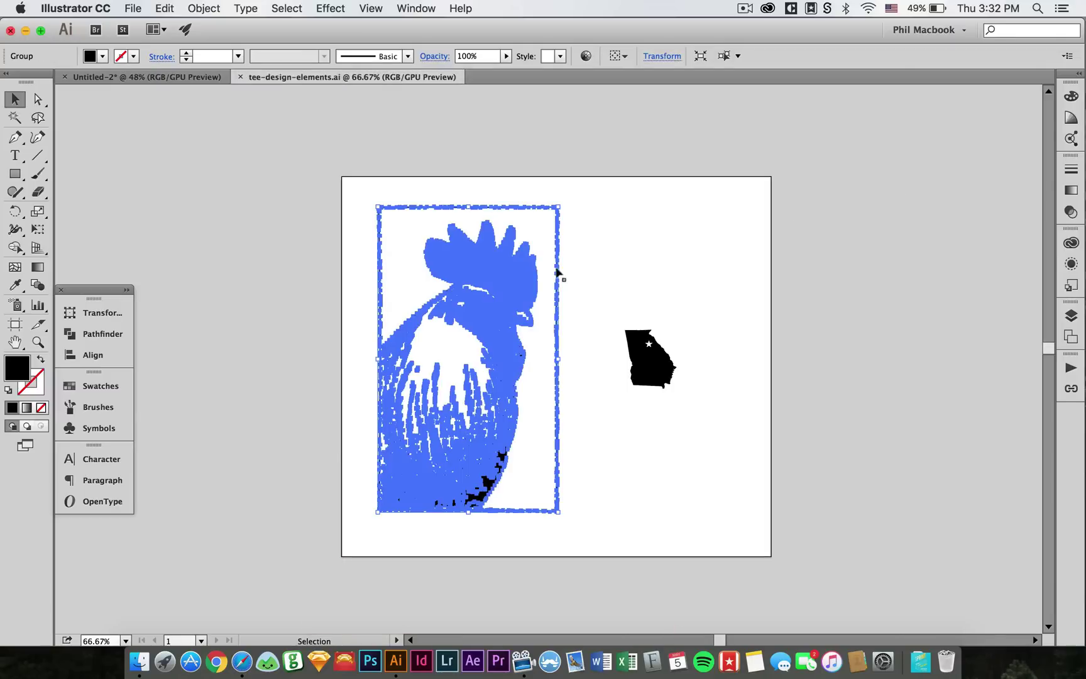
{"action": "left_click", "coordinate": [652, 361]}
{"action": "key", "text": "super+c"}
{"action": "left_click", "coordinate": [194, 77]}
{"action": "key", "text": "super+v"}
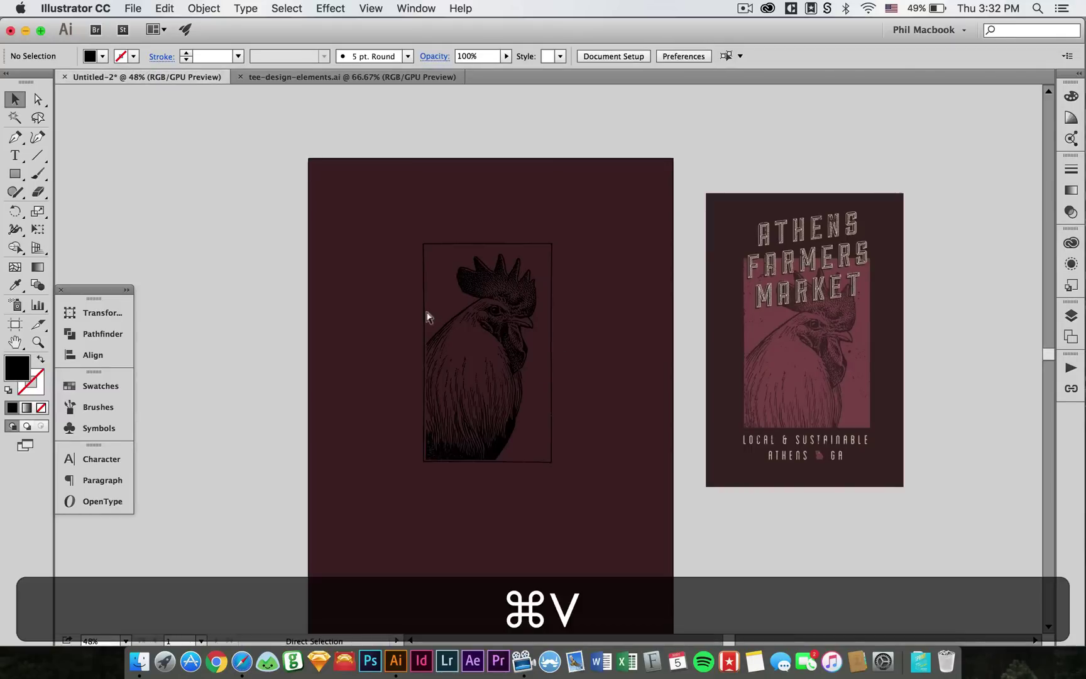
{"action": "left_click_drag", "start_coordinate": [553, 371], "coordinate": [254, 224]}
{"action": "left_click", "coordinate": [317, 176]}
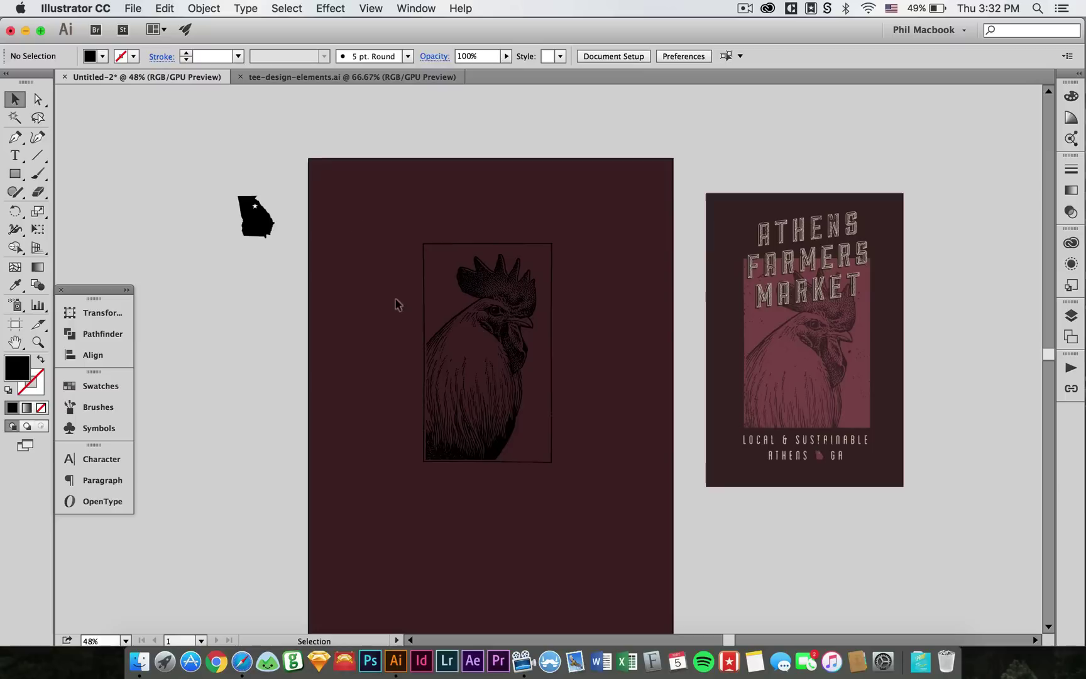
Draw a small black square about 0.84 in wide in the artboard's upper-left corner
{"action": "scroll", "coordinate": [419, 344], "scroll_direction": "up", "scroll_amount": 1}
{"action": "key", "text": "m"}
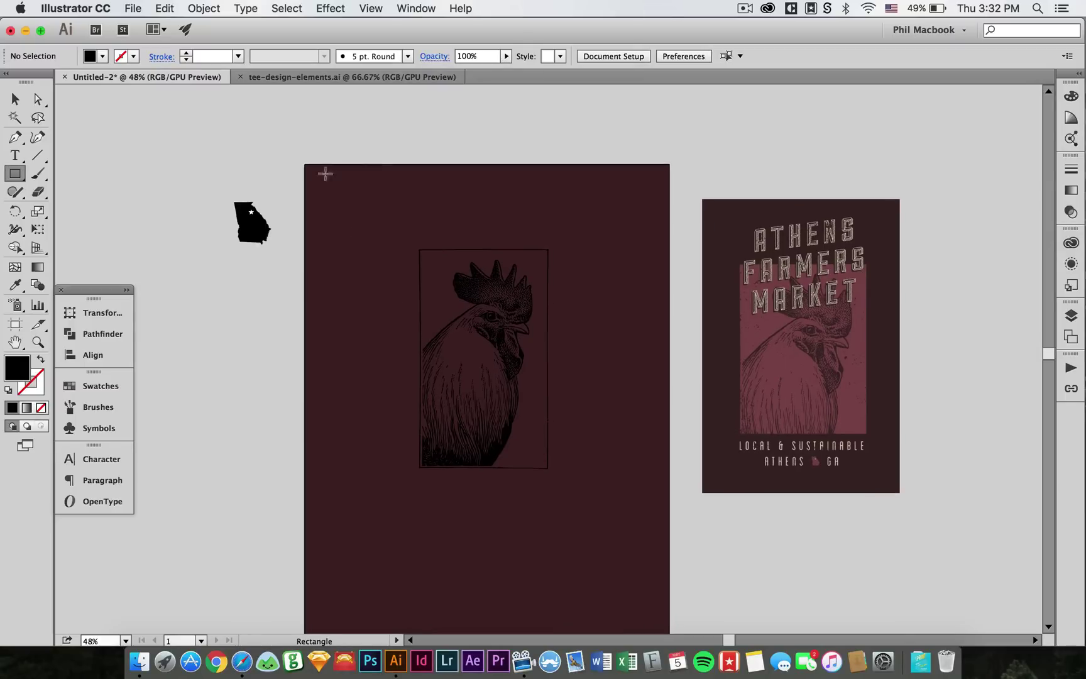
{"action": "left_click_drag", "start_coordinate": [310, 173], "coordinate": [331, 191]}
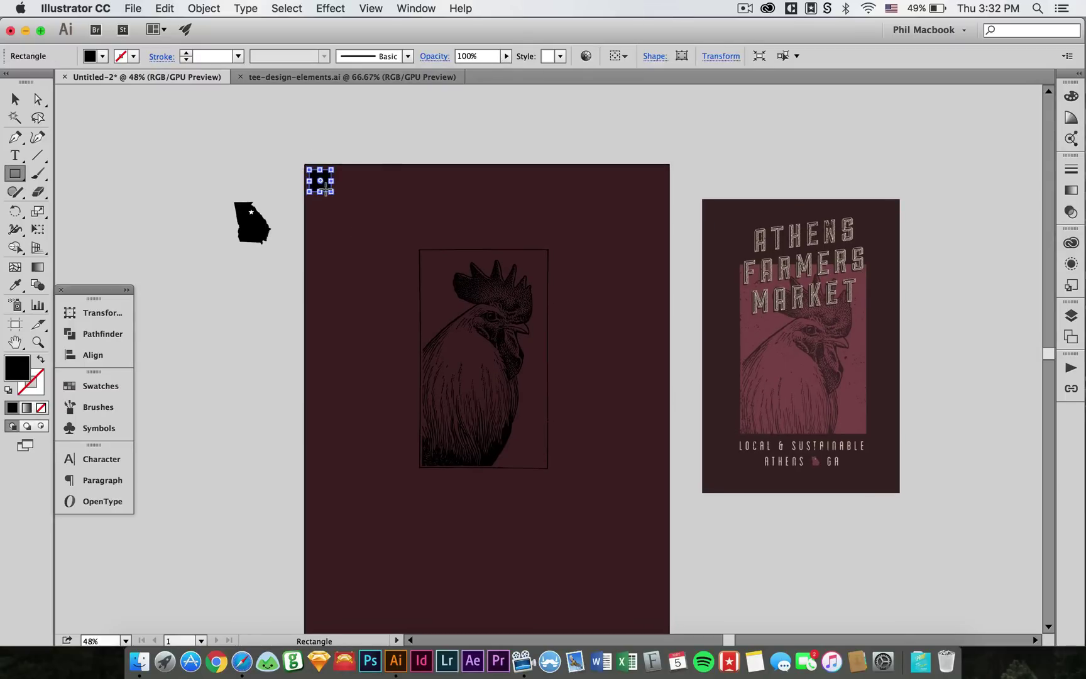
{"action": "key", "text": "v"}
{"action": "left_click", "coordinate": [344, 234]}
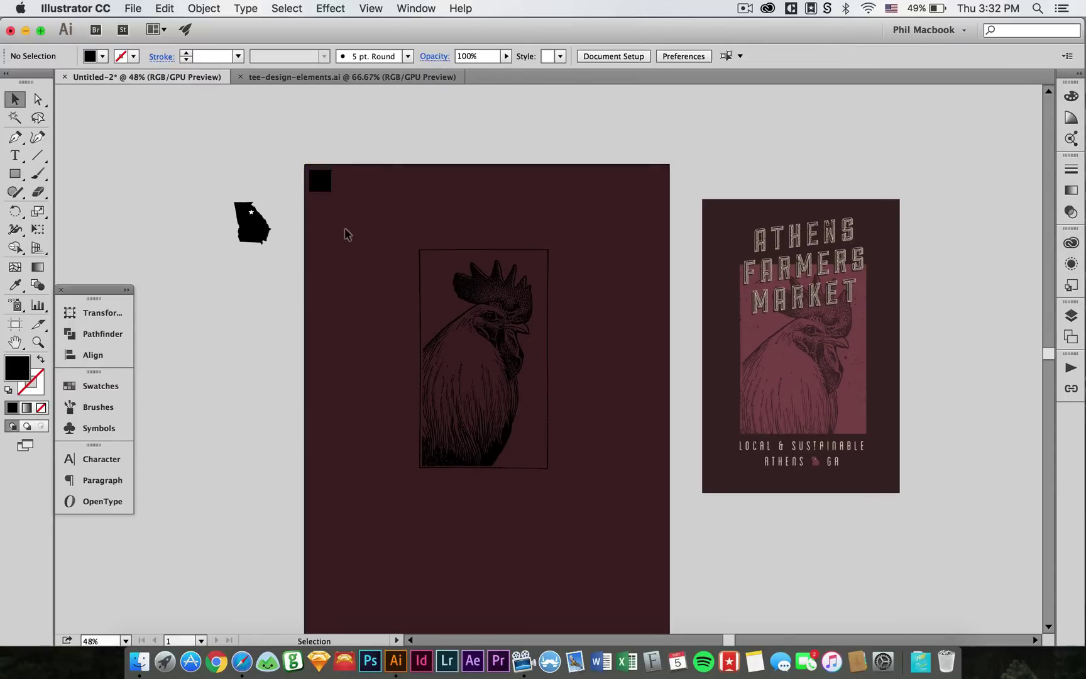
{"action": "left_click_drag", "start_coordinate": [345, 235], "coordinate": [346, 221]}
Duplicate the small square just to its right and nudge the pair slightly inward from the artboard's corner
{"action": "left_click", "coordinate": [313, 168]}
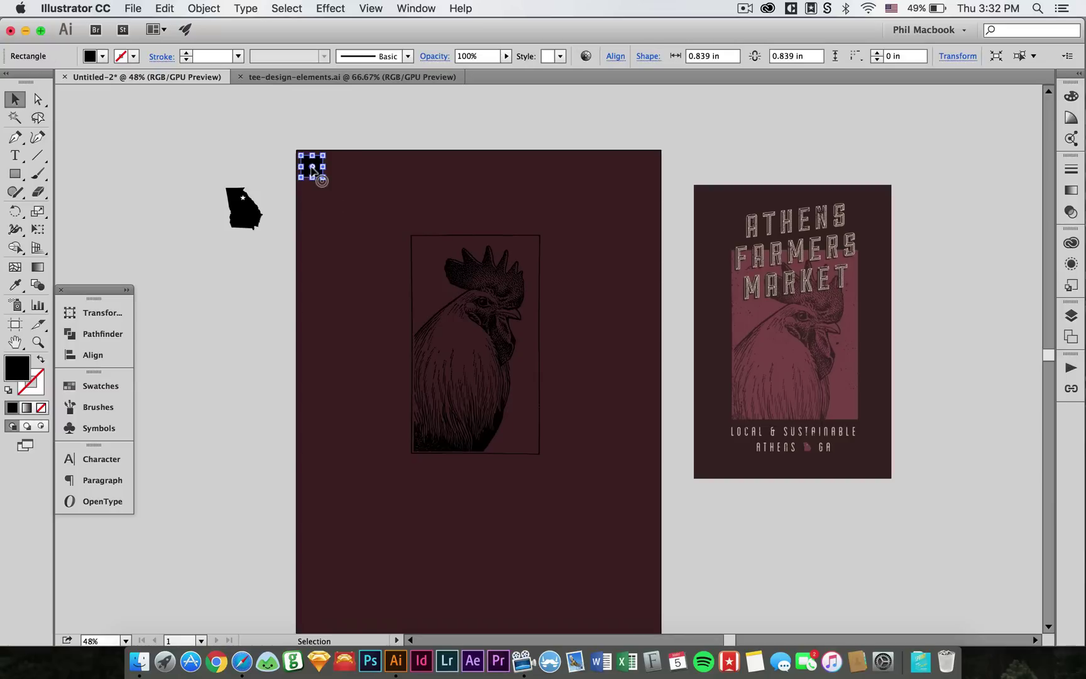
{"action": "left_click", "coordinate": [336, 217]}
{"action": "left_click_drag", "start_coordinate": [319, 168], "coordinate": [346, 168]}
{"action": "left_click", "coordinate": [337, 231]}
{"action": "left_click_drag", "start_coordinate": [338, 231], "coordinate": [312, 223]}
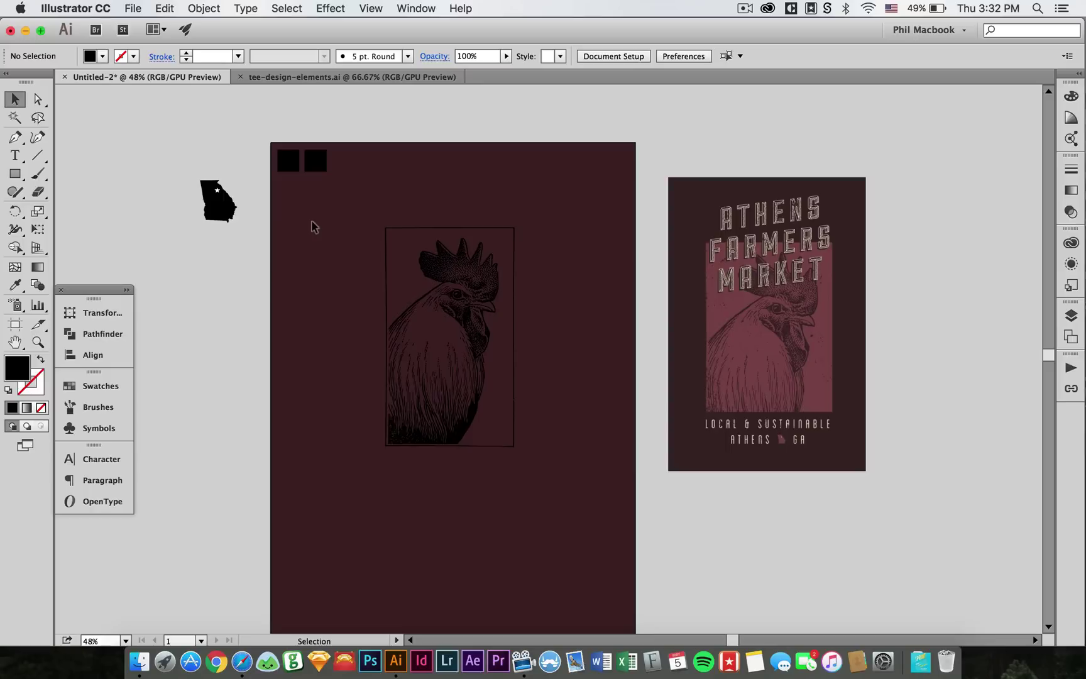
{"action": "left_click_drag", "start_coordinate": [327, 194], "coordinate": [251, 139]}
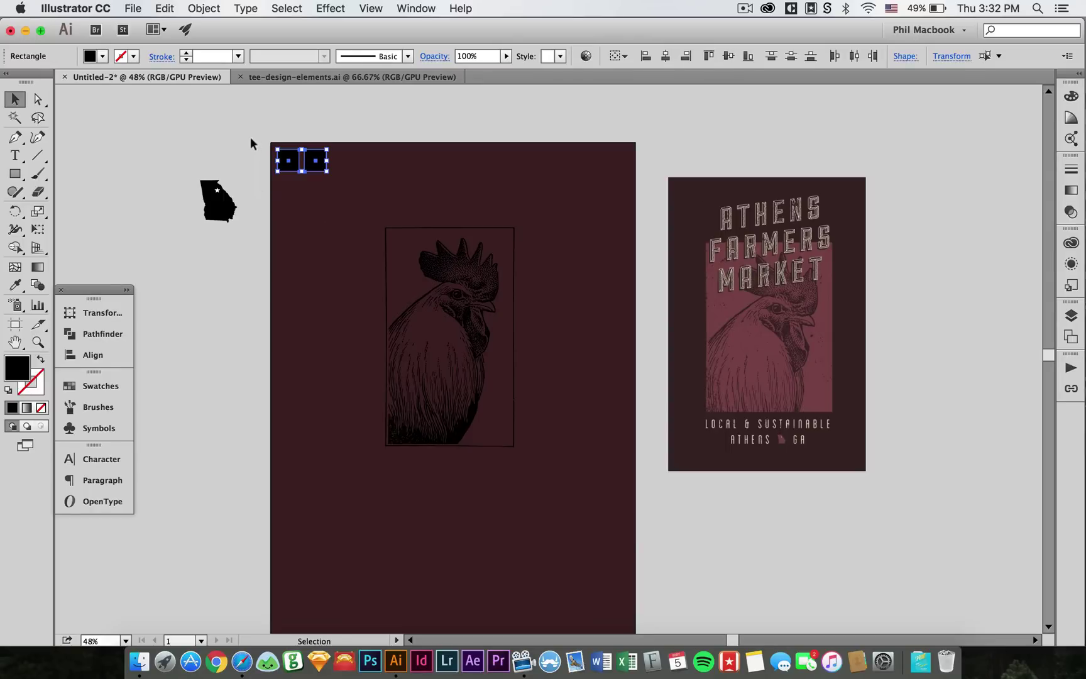
{"action": "left_click", "coordinate": [351, 252]}
{"action": "left_click_drag", "start_coordinate": [351, 252], "coordinate": [347, 241]}
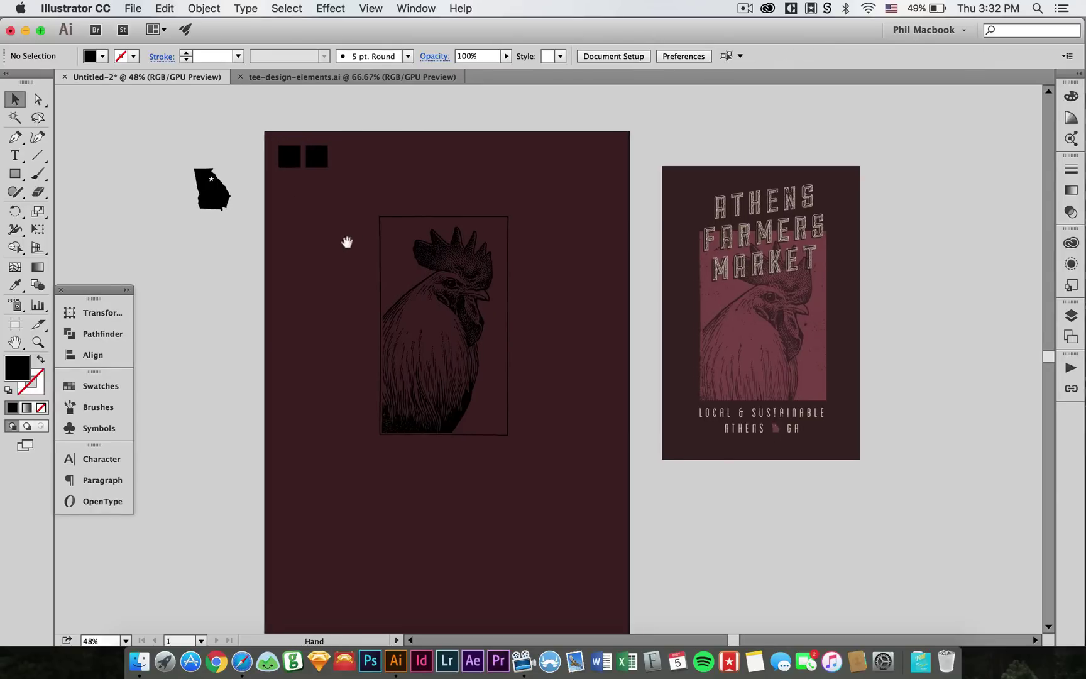
Fill the left colour-sample square with a custom light cream colour
{"action": "left_click", "coordinate": [287, 157]}
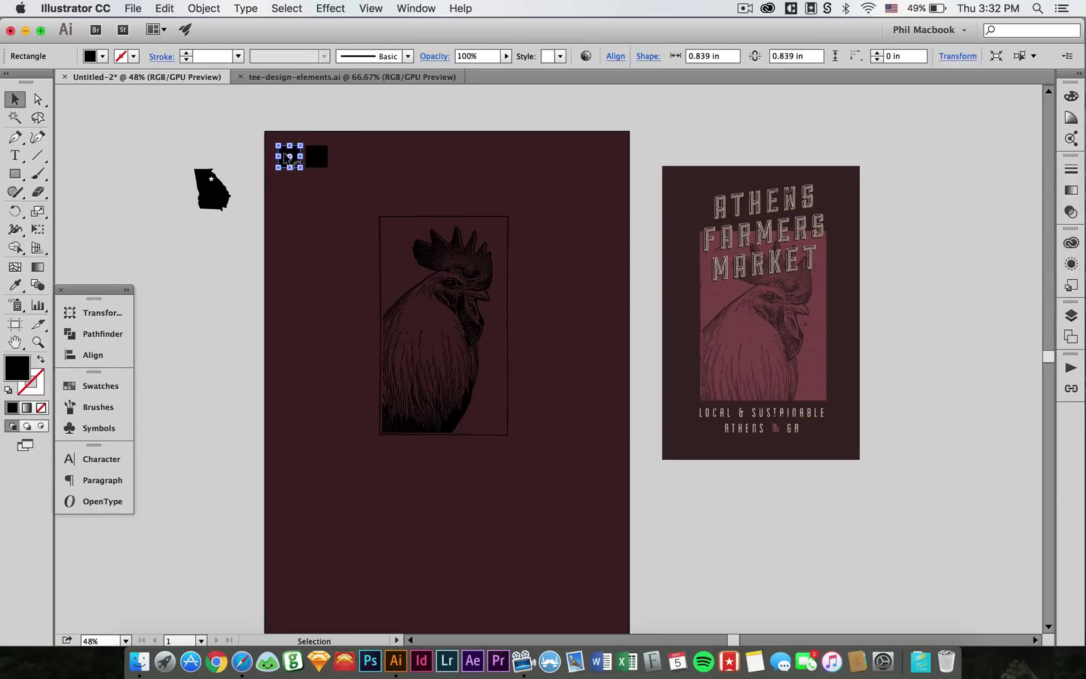
{"action": "left_click", "coordinate": [94, 386]}
{"action": "left_click", "coordinate": [197, 417]}
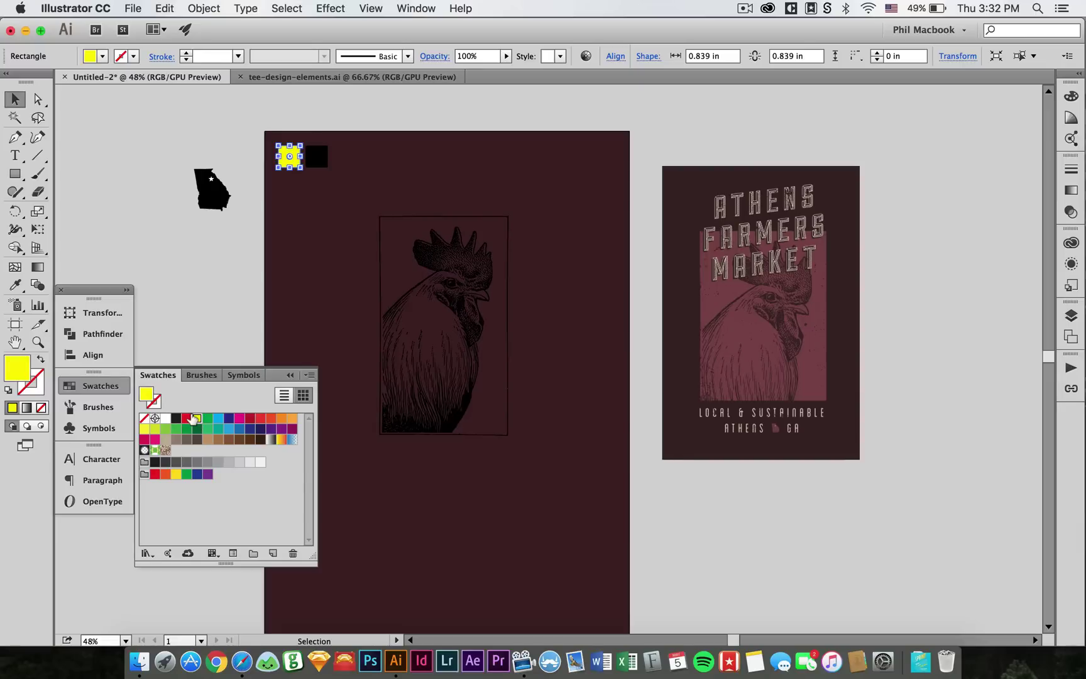
{"action": "double_click", "coordinate": [21, 373]}
{"action": "left_click_drag", "start_coordinate": [139, 90], "coordinate": [709, 314]}
{"action": "mouse_move", "coordinate": [616, 353]}
{"action": "left_mouse_down"}
{"action": "mouse_move", "coordinate": [609, 364]}
{"action": "mouse_move", "coordinate": [585, 355]}
{"action": "left_mouse_up"}
{"action": "key", "text": "Return"}
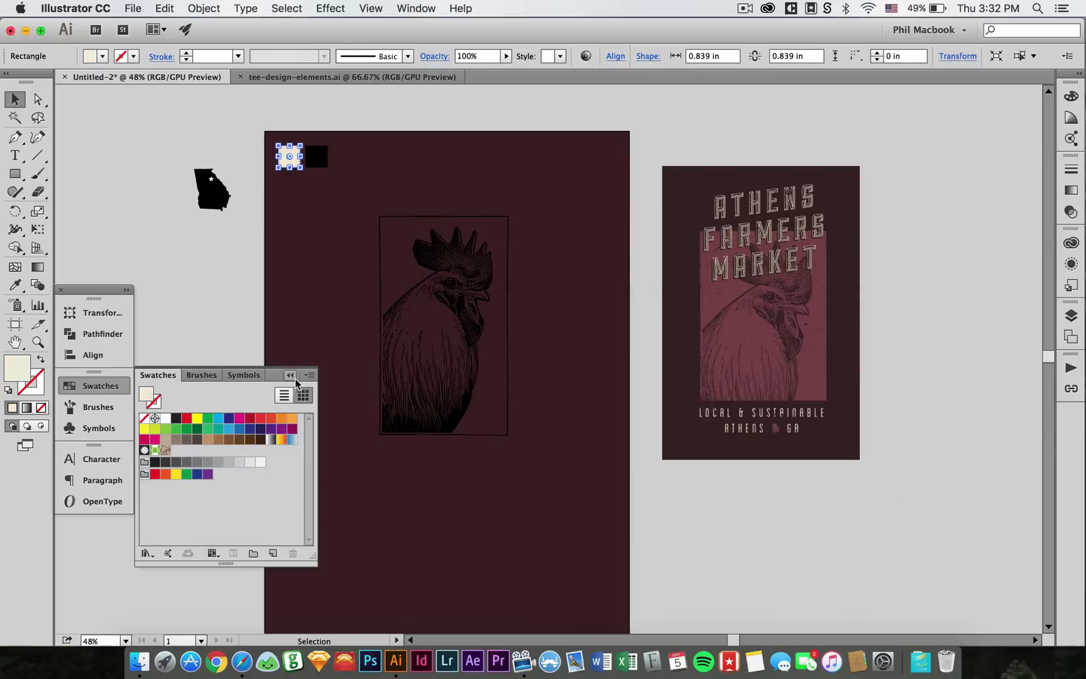
{"action": "left_click", "coordinate": [81, 385]}
{"action": "left_click", "coordinate": [275, 213]}
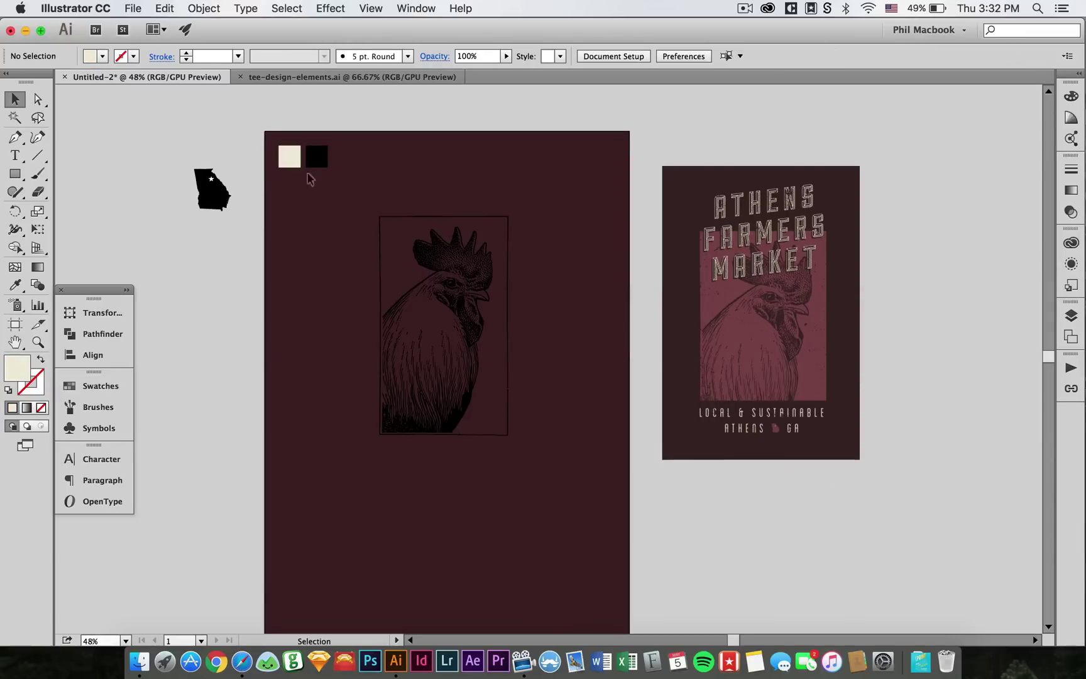
Fill the right colour-sample square with the artboard's dark background colour using the Eyedropper
{"action": "left_click", "coordinate": [319, 148]}
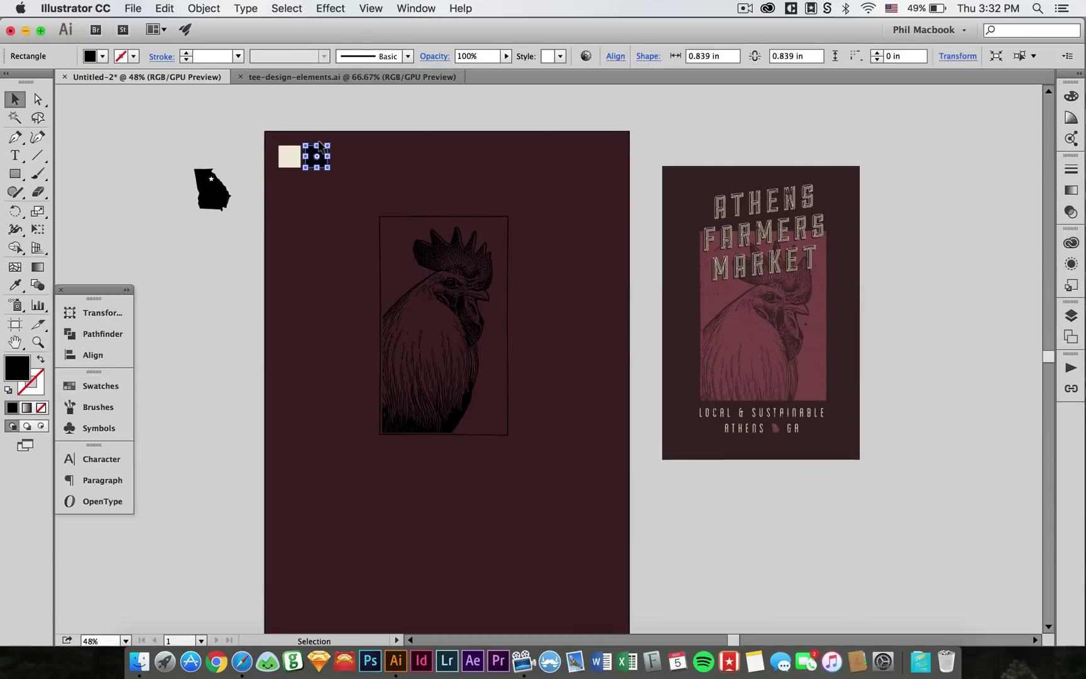
{"action": "left_click", "coordinate": [15, 284]}
{"action": "left_click", "coordinate": [340, 291]}
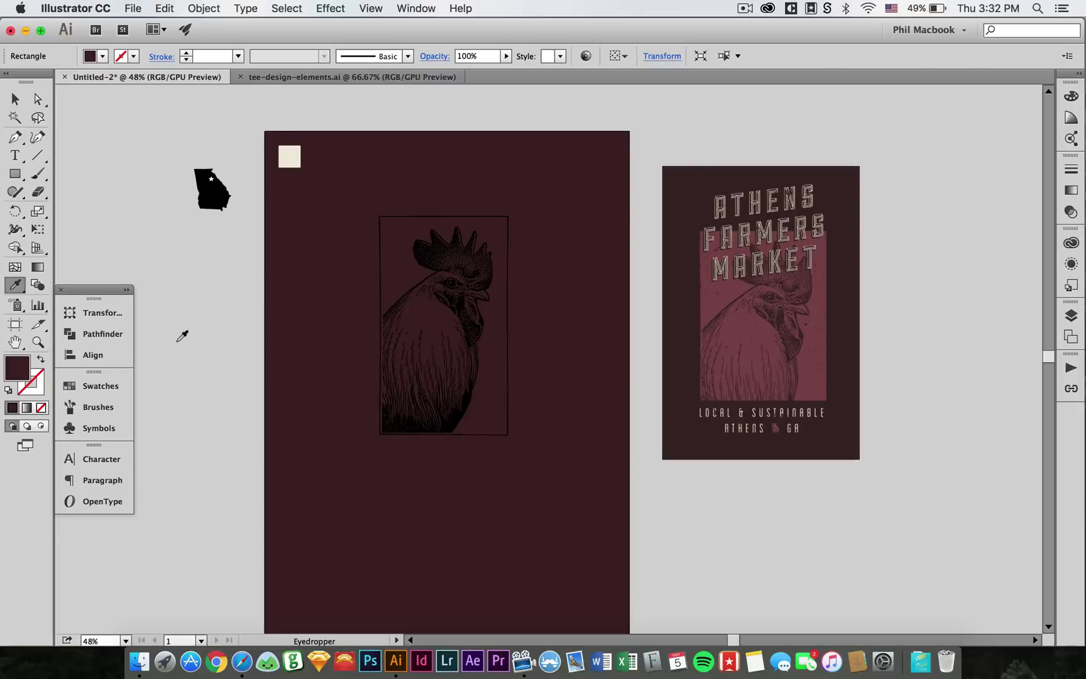
{"action": "key", "text": "v"}
Switch the colour sliders to HSB and set the right sample square's brightness to 53%
{"action": "left_click", "coordinate": [1071, 97]}
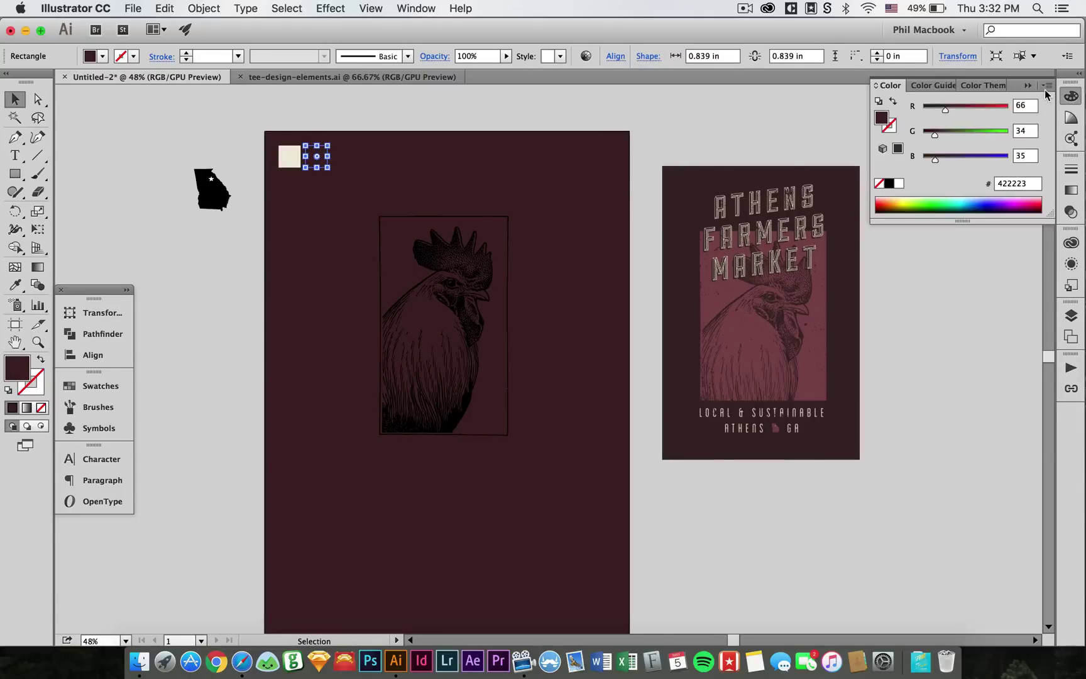
{"action": "left_click", "coordinate": [1046, 87]}
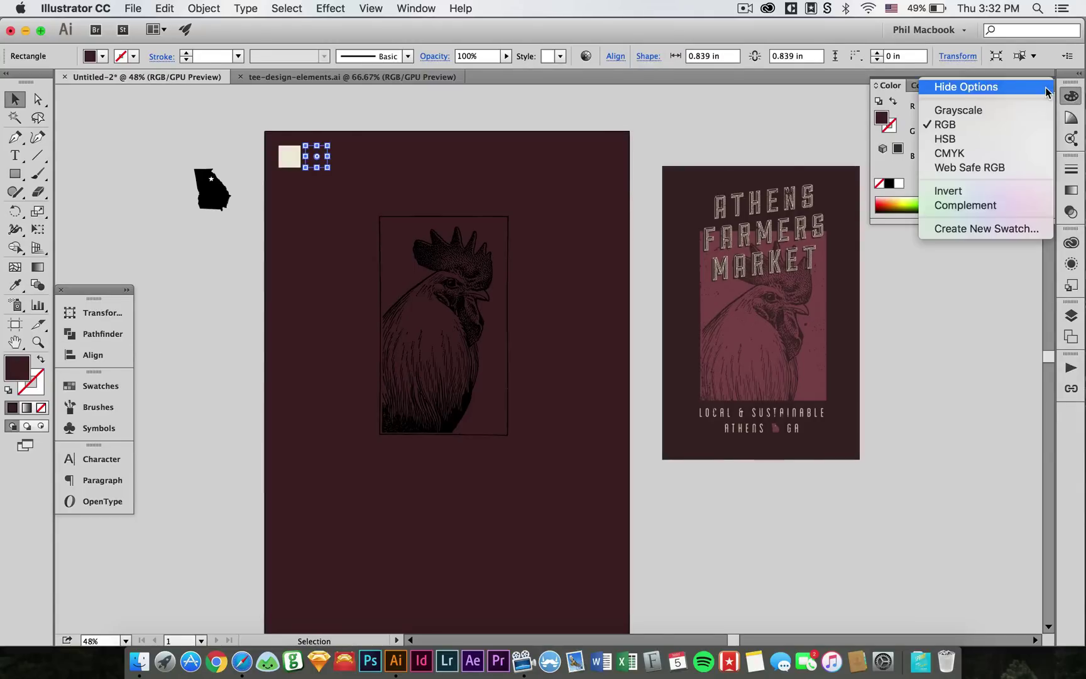
{"action": "left_click", "coordinate": [965, 139]}
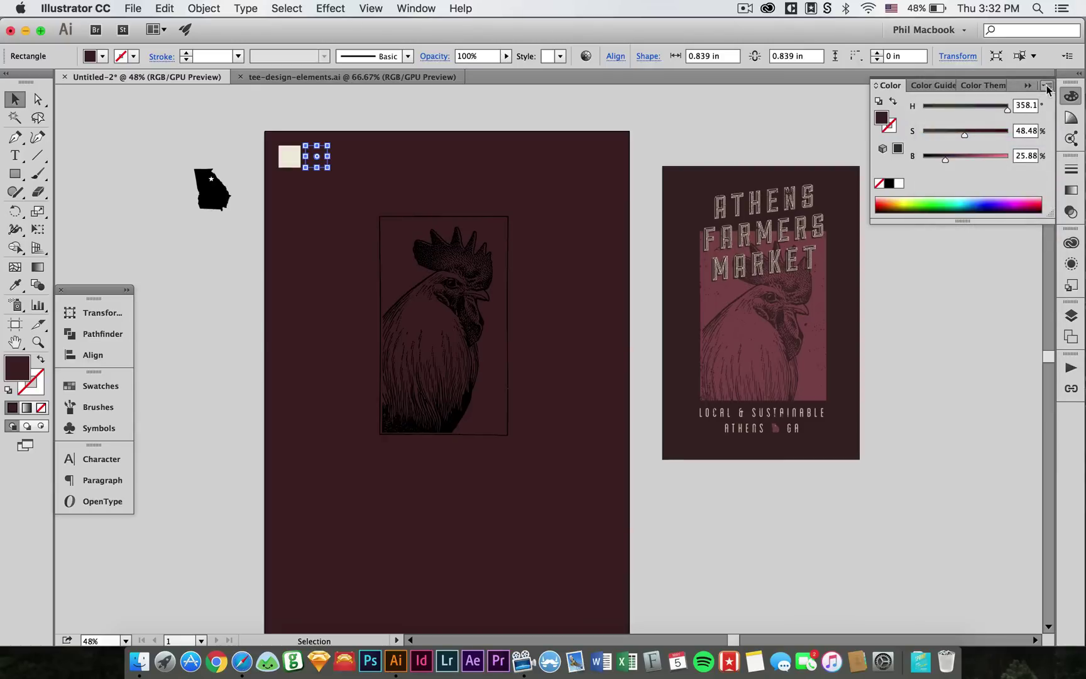
{"action": "double_click", "coordinate": [1024, 155]}
{"action": "type", "text": "40"}
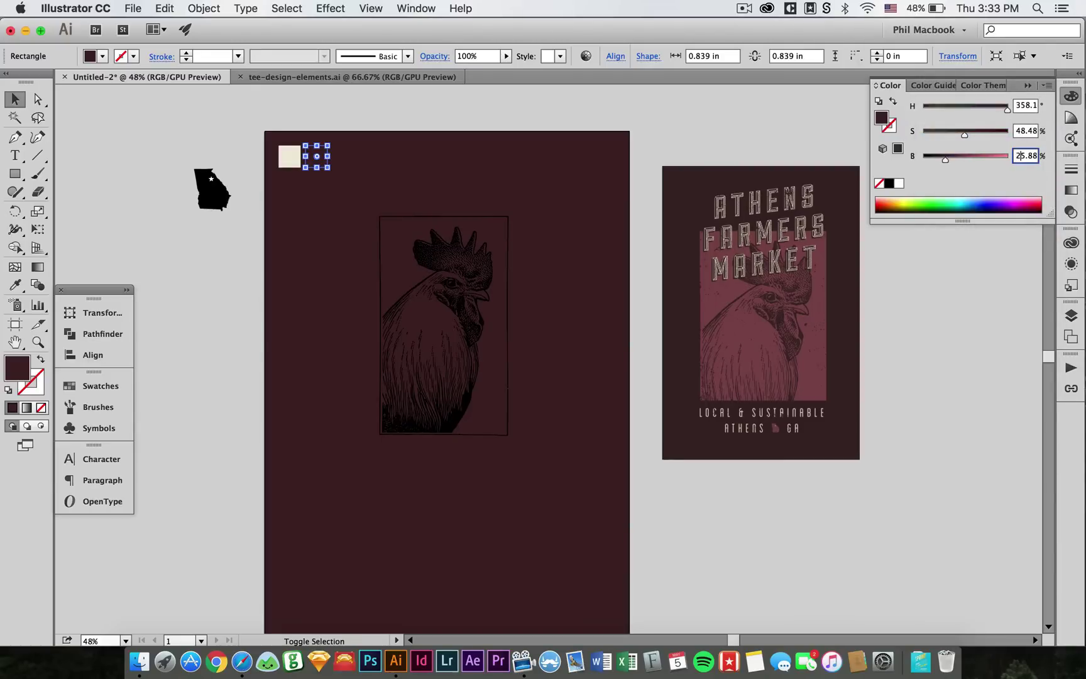
{"action": "key", "text": "Return"}
{"action": "type", "text": "53"}
{"action": "key", "text": "Return"}
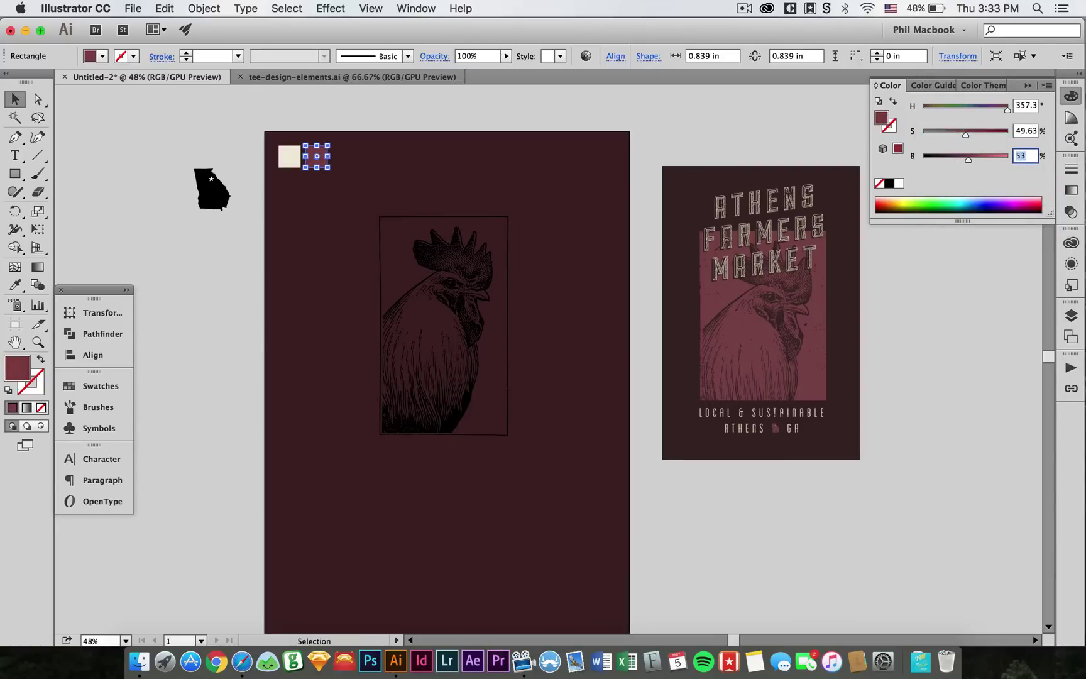
{"action": "left_click", "coordinate": [478, 152]}
{"action": "scroll", "coordinate": [499, 170], "scroll_direction": "down", "scroll_amount": 1}
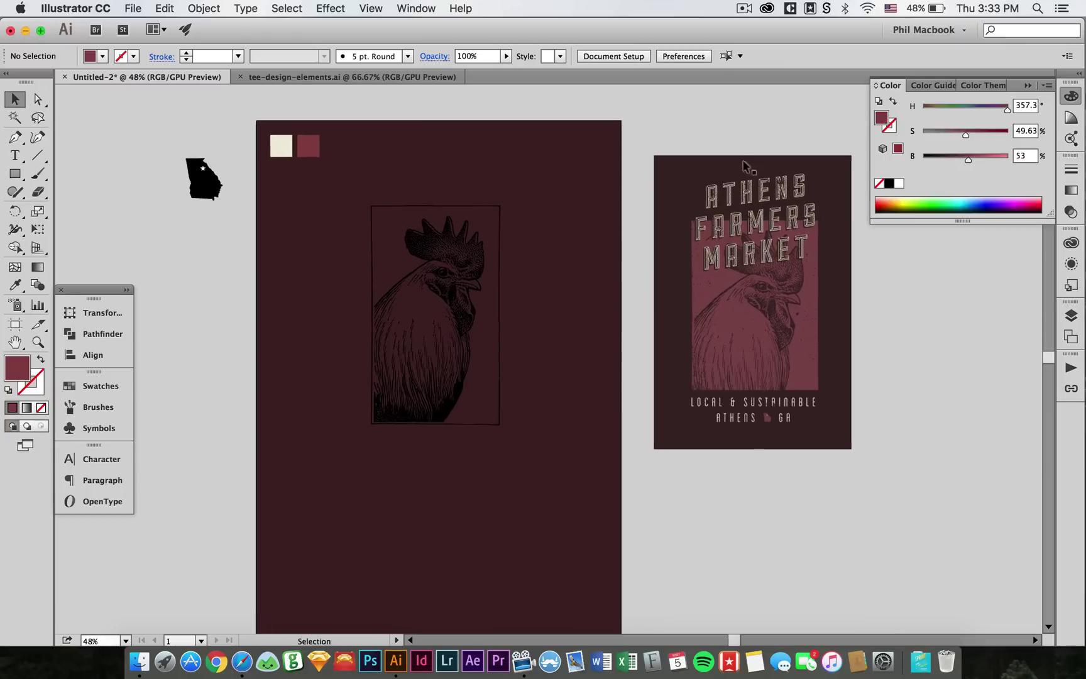
{"action": "left_click", "coordinate": [1071, 96]}
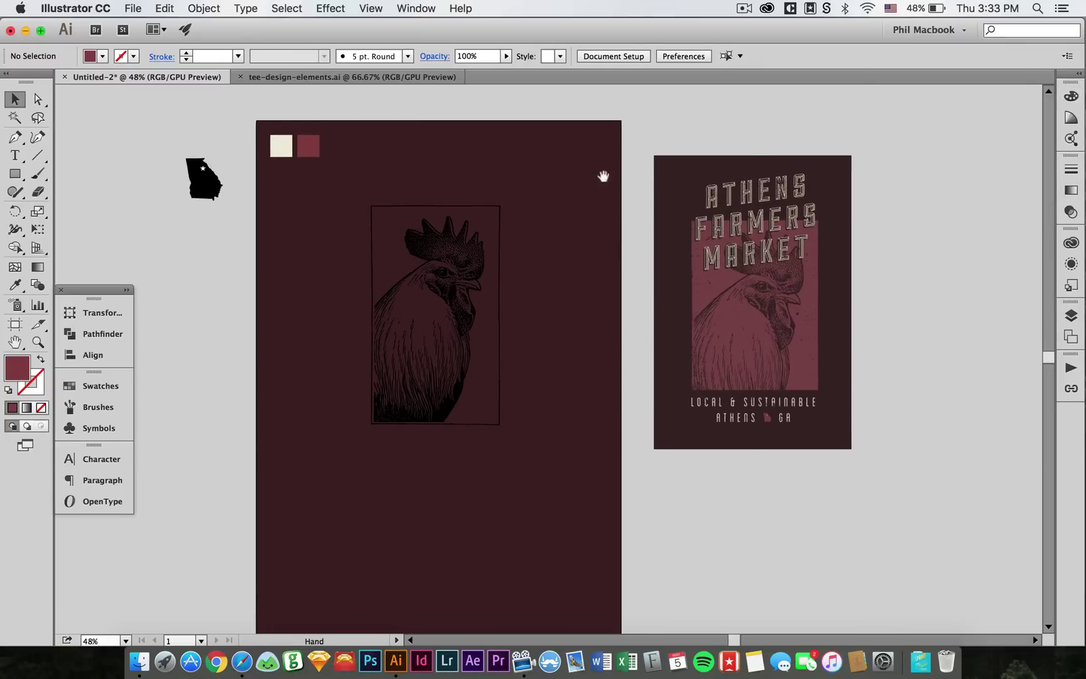
Move the framed rooster illustration down toward the middle of the artboard
{"action": "scroll", "coordinate": [611, 228], "scroll_direction": "left", "scroll_amount": 1}
{"action": "scroll", "coordinate": [611, 228], "scroll_direction": "down", "scroll_amount": 1}
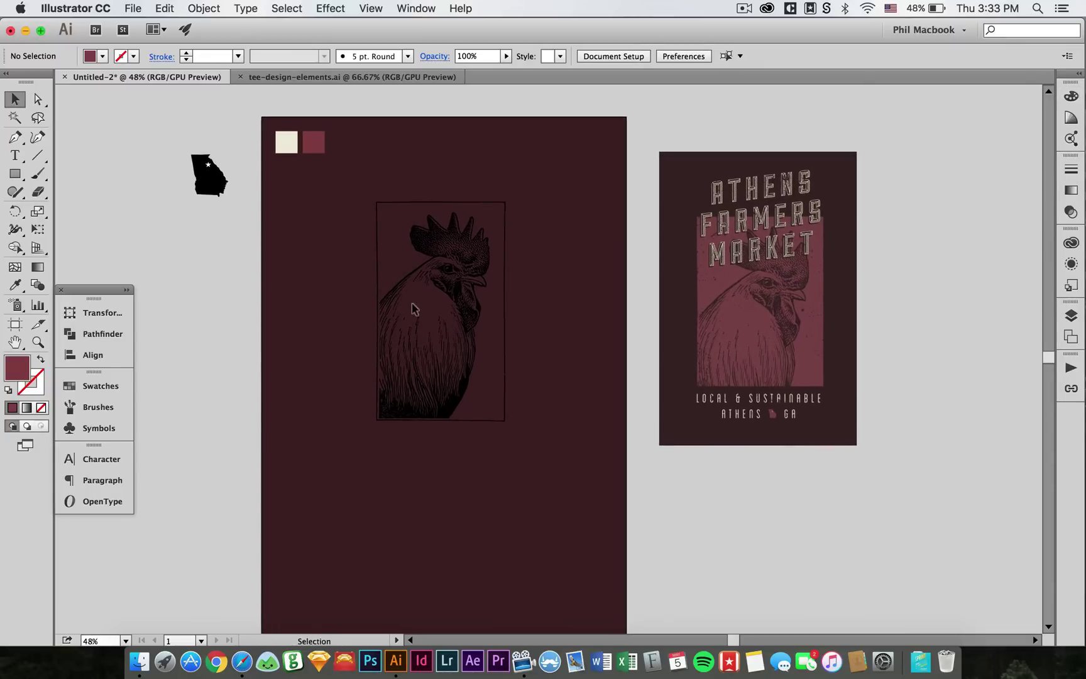
{"action": "left_click_drag", "start_coordinate": [412, 316], "coordinate": [410, 391]}
{"action": "left_click", "coordinate": [436, 214]}
Add the three-line text ATHENS / FARMERS / MARKET above the rooster and centre-align it
{"action": "key", "text": "t"}
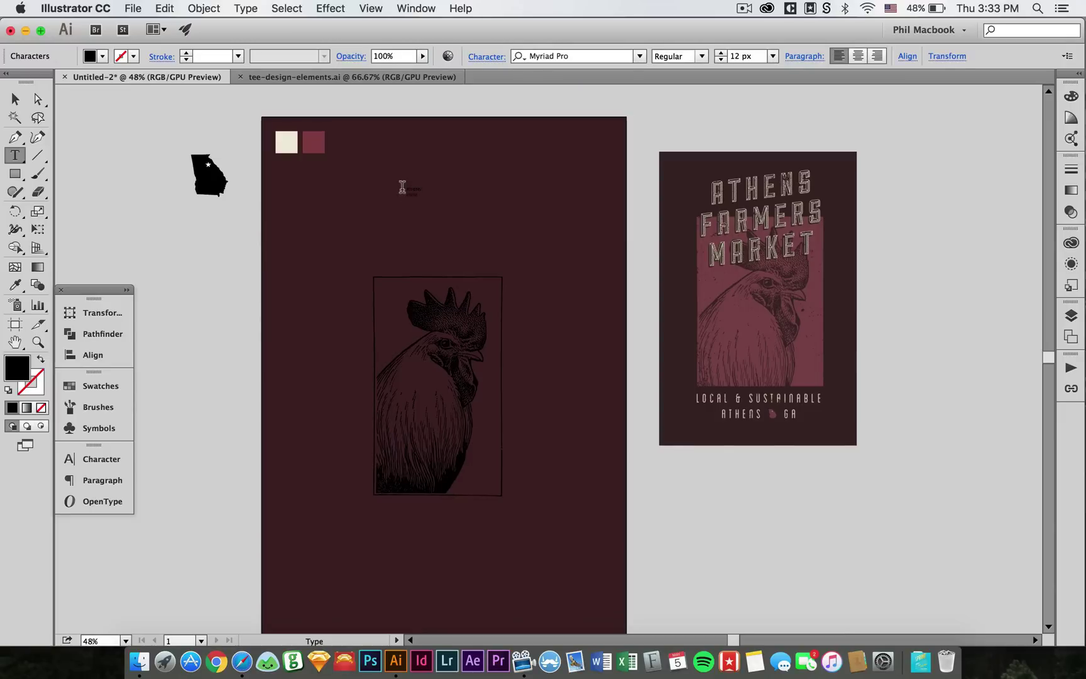
{"action": "key", "text": "Escape"}
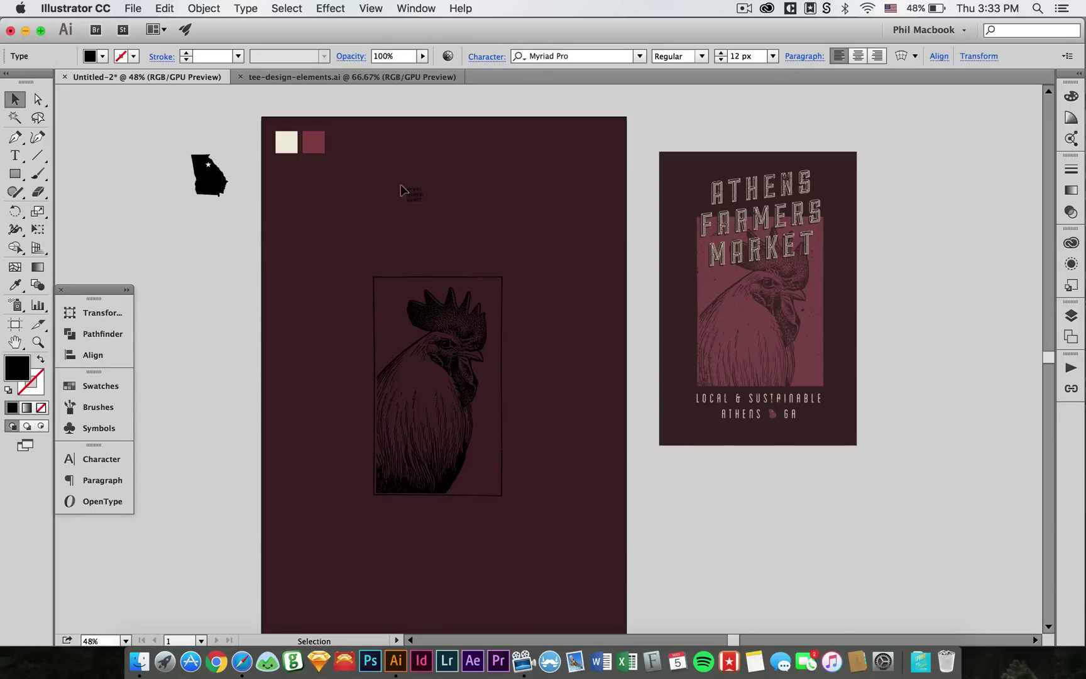
{"action": "key", "text": "super+shift+c"}
{"action": "left_click", "coordinate": [454, 187]}
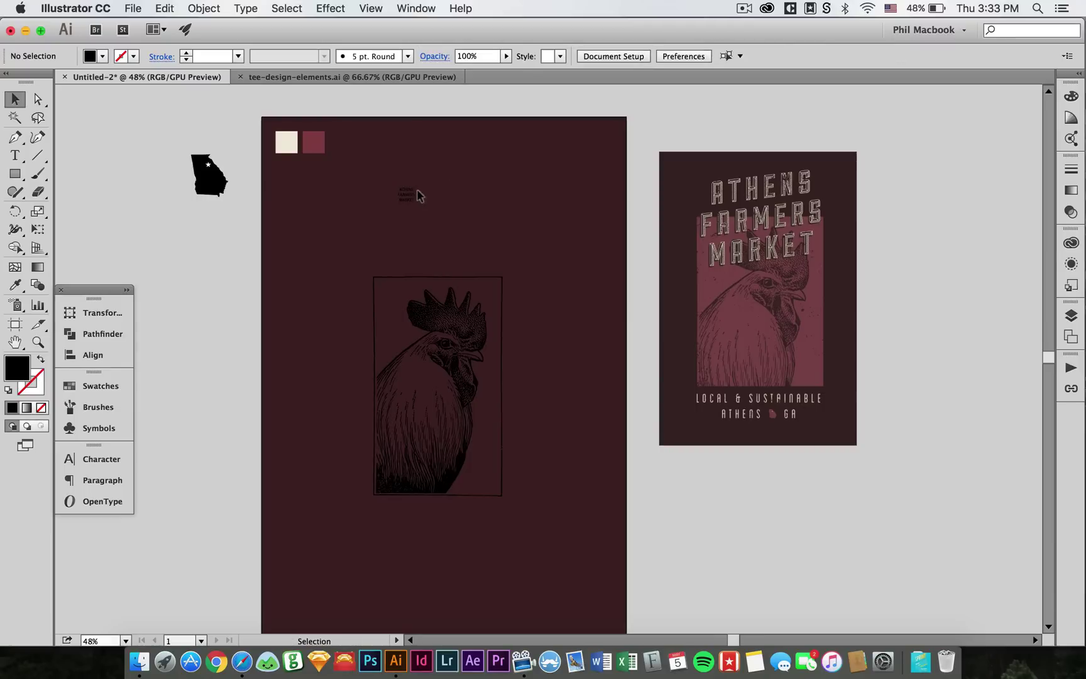
Enlarge the ATHENS FARMERS MARKET text to about 57 px and position it centrally above the rooster frame
{"action": "left_click", "coordinate": [410, 197]}
{"action": "left_click_drag", "start_coordinate": [414, 200], "coordinate": [509, 254]}
{"action": "left_click", "coordinate": [557, 248]}
{"action": "left_click_drag", "start_coordinate": [520, 192], "coordinate": [427, 227]}
Colour the ATHENS FARMERS MARKET text cream by sampling the left sample square
{"action": "key", "text": "i"}
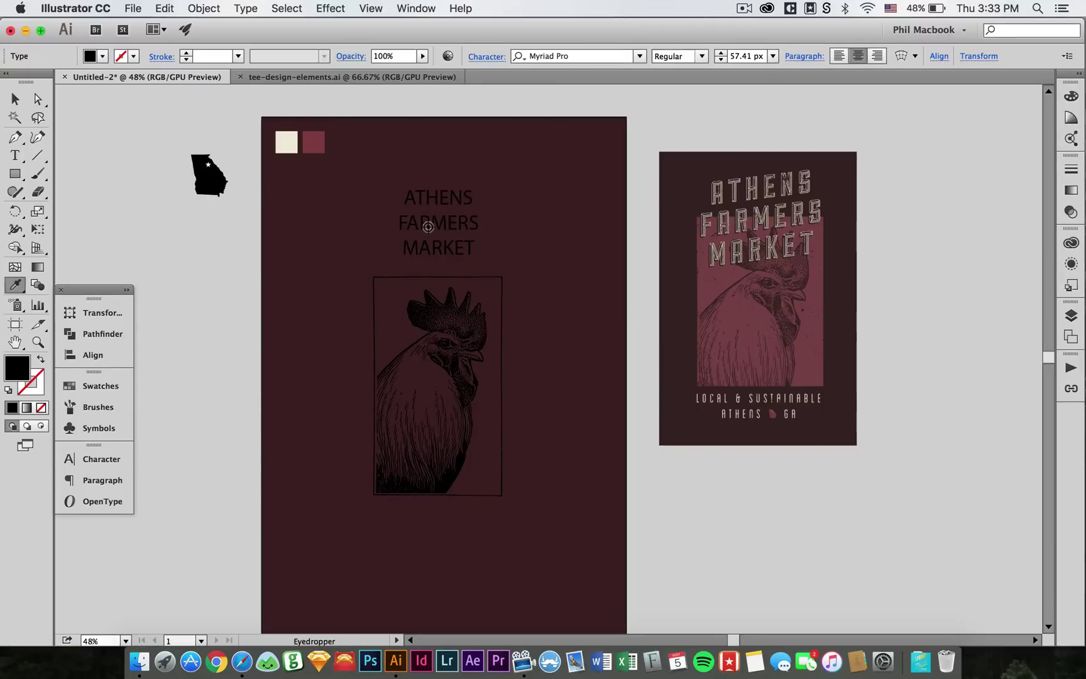
{"action": "left_click", "coordinate": [287, 141]}
{"action": "key", "text": "v"}
{"action": "left_click", "coordinate": [320, 198]}
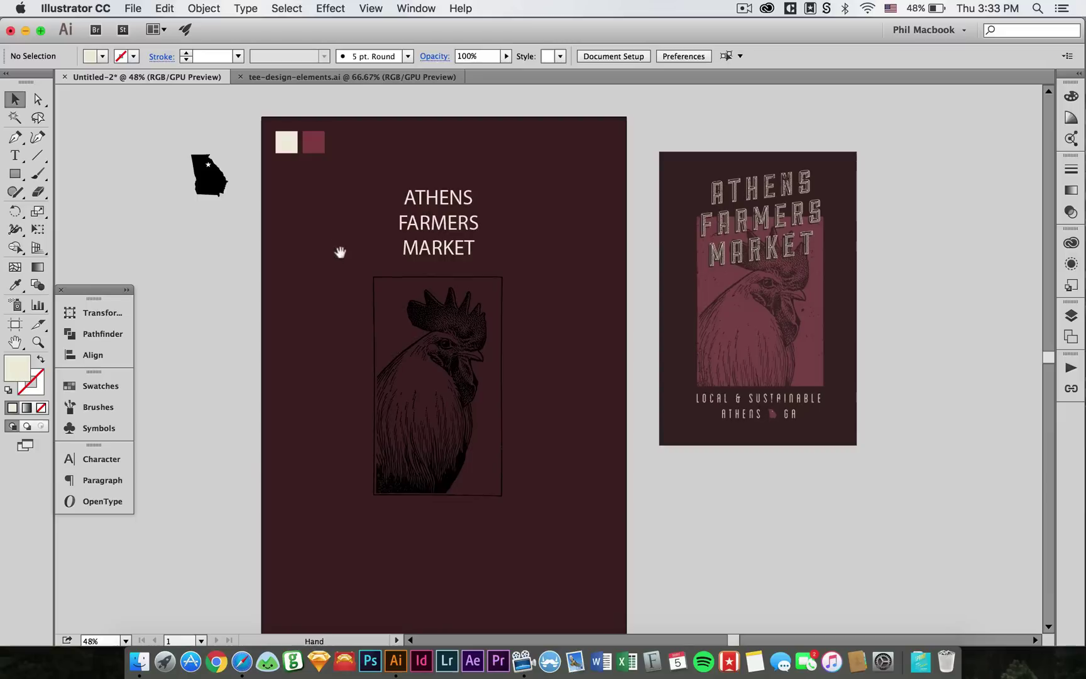
Set the font of the ATHENS FARMERS MARKET text to Sullivan
{"action": "scroll", "coordinate": [339, 252], "scroll_direction": "down", "scroll_amount": 2}
{"action": "left_click", "coordinate": [411, 202]}
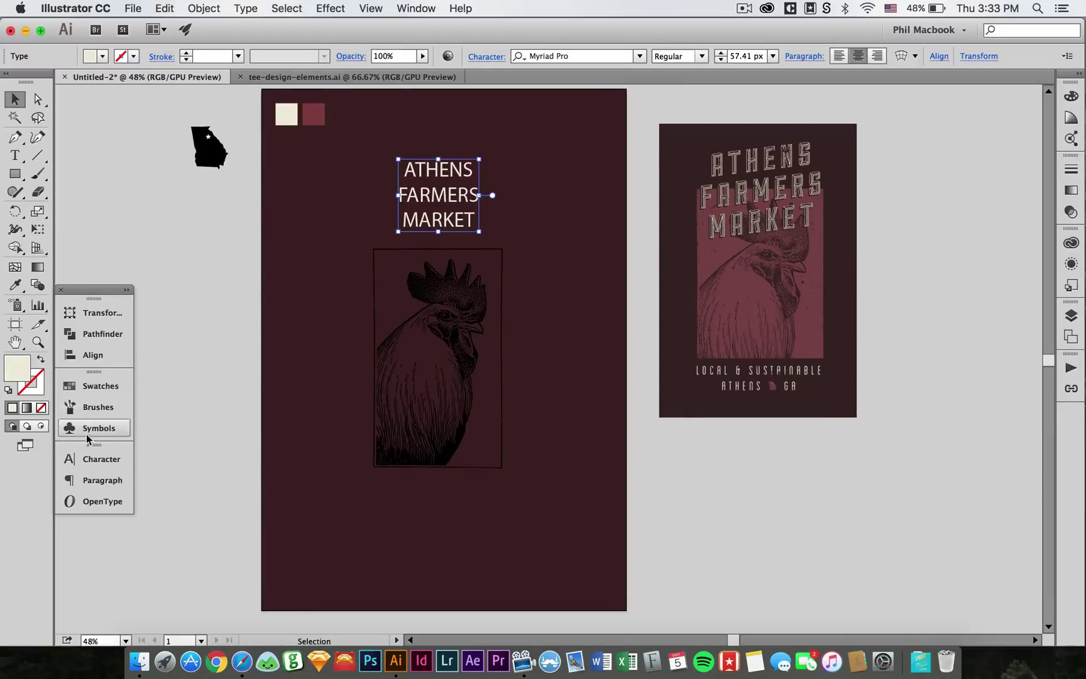
{"action": "left_click", "coordinate": [91, 460]}
{"action": "left_click", "coordinate": [207, 430]}
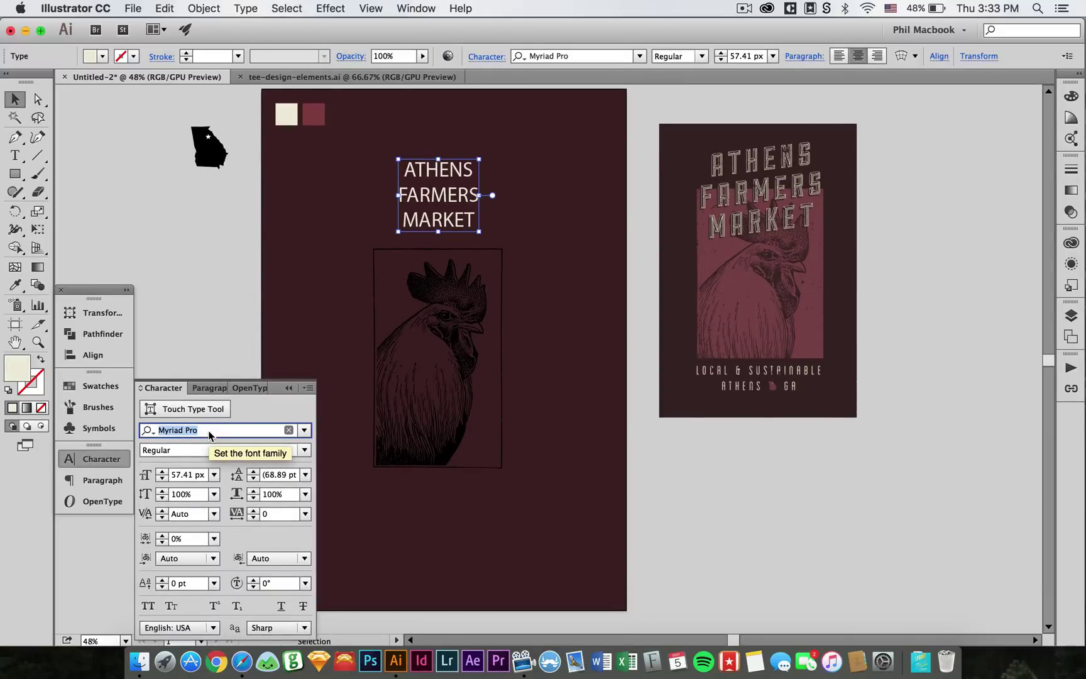
{"action": "type", "text": "SULL"}
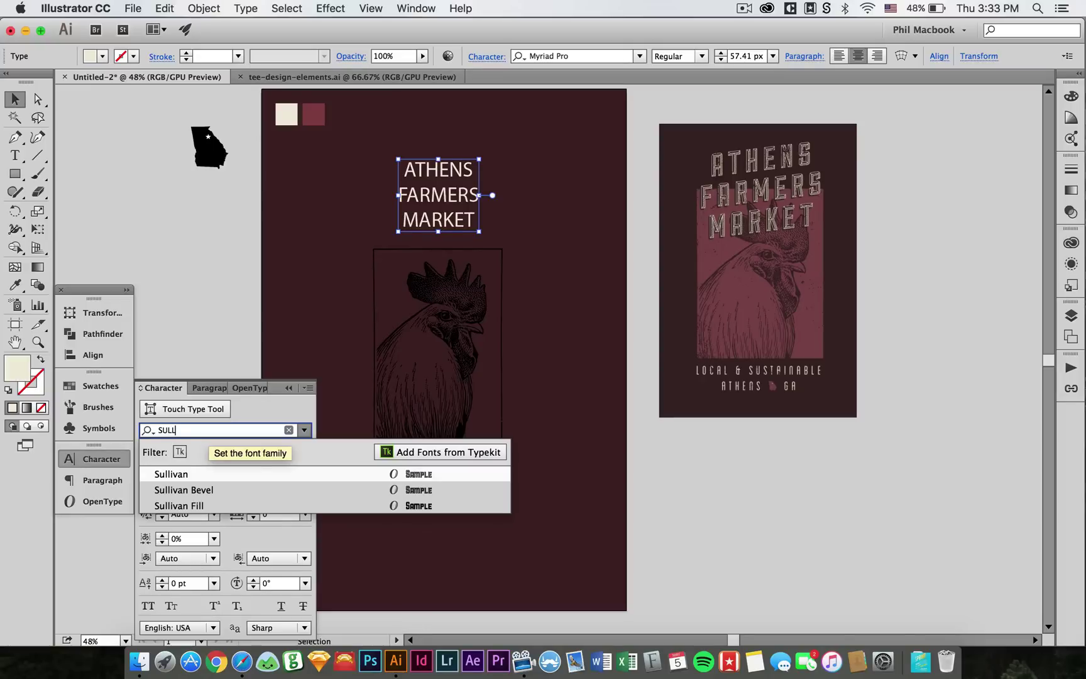
{"action": "key", "text": "Return"}
{"action": "left_click", "coordinate": [88, 457]}
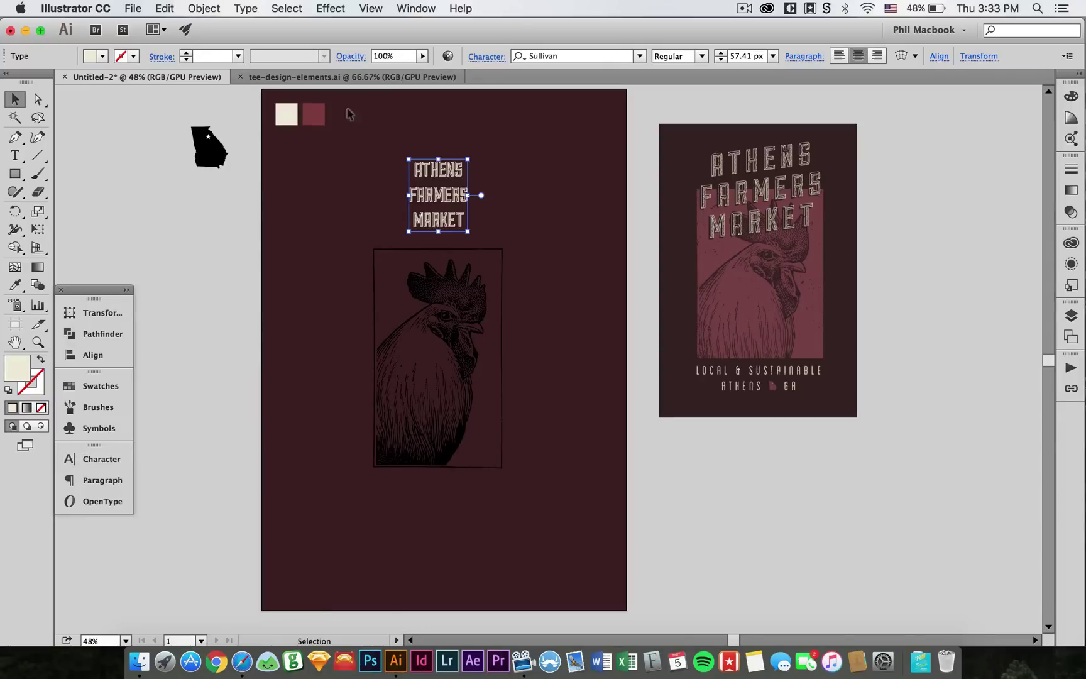
{"action": "key", "text": "super+shift+a"}
{"action": "key", "text": "z"}
{"action": "left_click_drag", "start_coordinate": [797, 396], "coordinate": [824, 412]}
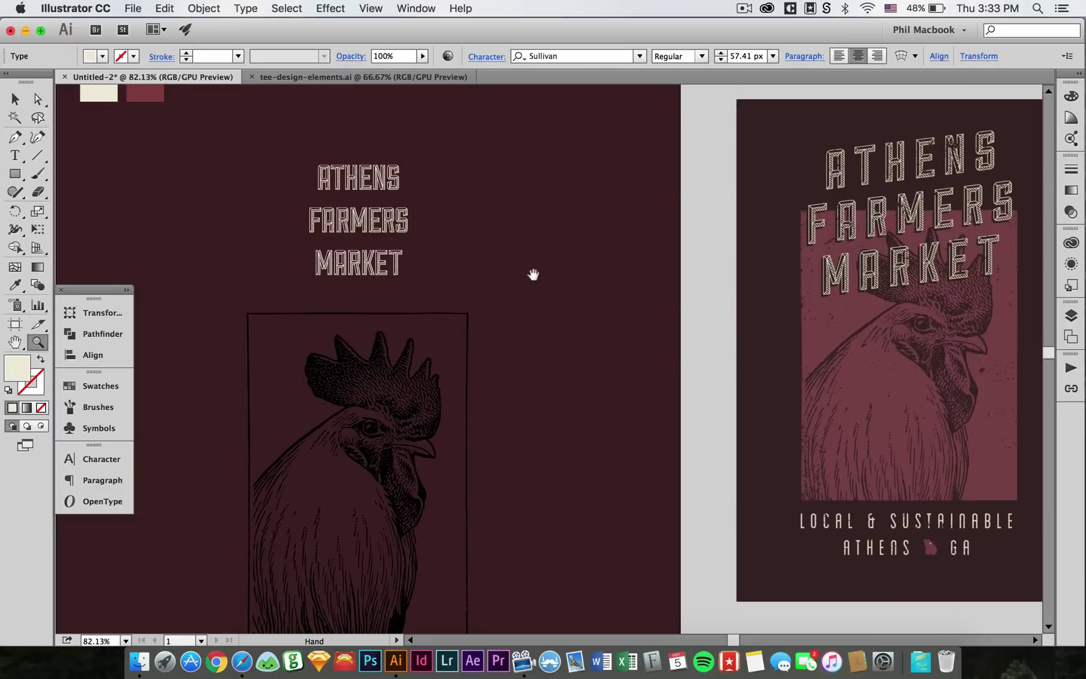
Set the tracking of the ATHENS FARMERS MARKET text to 120
{"action": "key", "text": "v"}
{"action": "left_click", "coordinate": [391, 227]}
{"action": "left_click", "coordinate": [97, 467]}
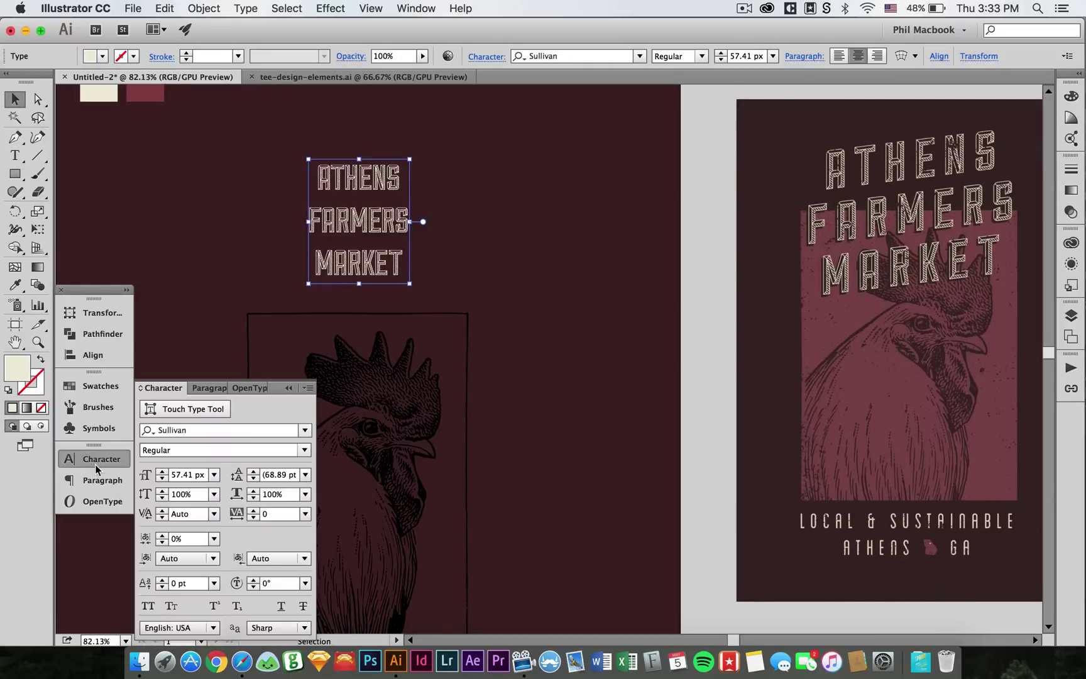
{"action": "left_click", "coordinate": [277, 513]}
{"action": "key", "text": "shift+Up"}
{"action": "key", "text": "shift+Up"}
{"action": "key", "text": "shift+Up"}
{"action": "key", "text": "shift+Up"}
{"action": "key", "text": "shift+Up"}
{"action": "key", "text": "shift+Up"}
{"action": "key", "text": "shift+Up"}
{"action": "key", "text": "shift+Up"}
{"action": "key", "text": "shift+Up"}
{"action": "key", "text": "shift+Up"}
{"action": "key", "text": "shift+Up"}
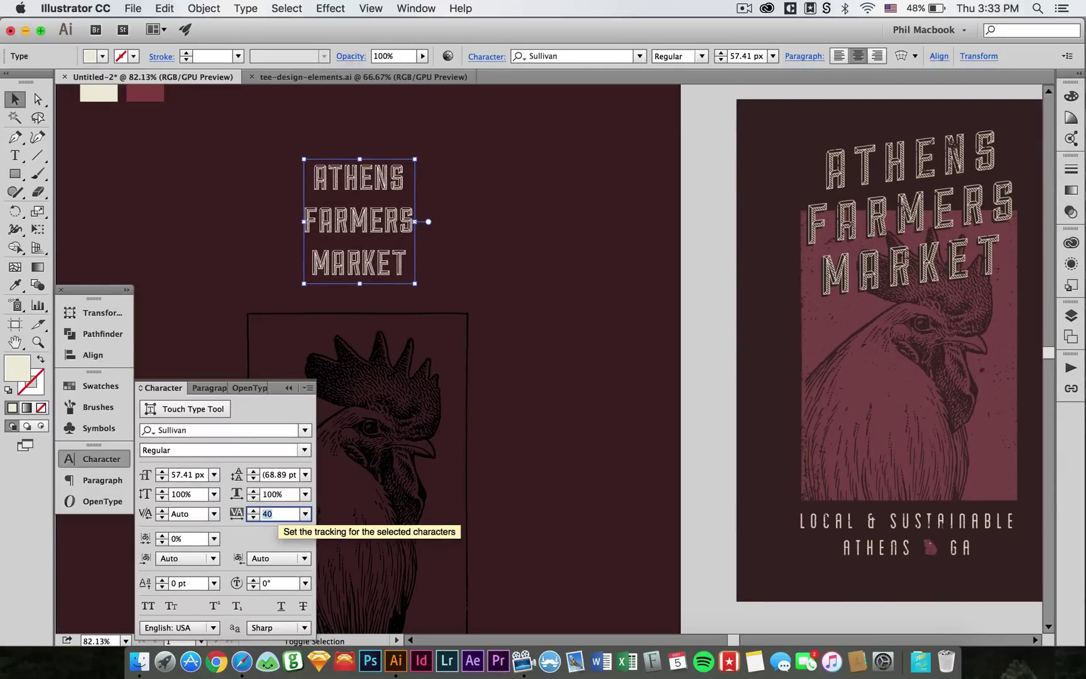
{"action": "key", "text": "shift+Up"}
Set the leading of the ATHENS FARMERS MARKET text to 53 pt
{"action": "left_click", "coordinate": [277, 474]}
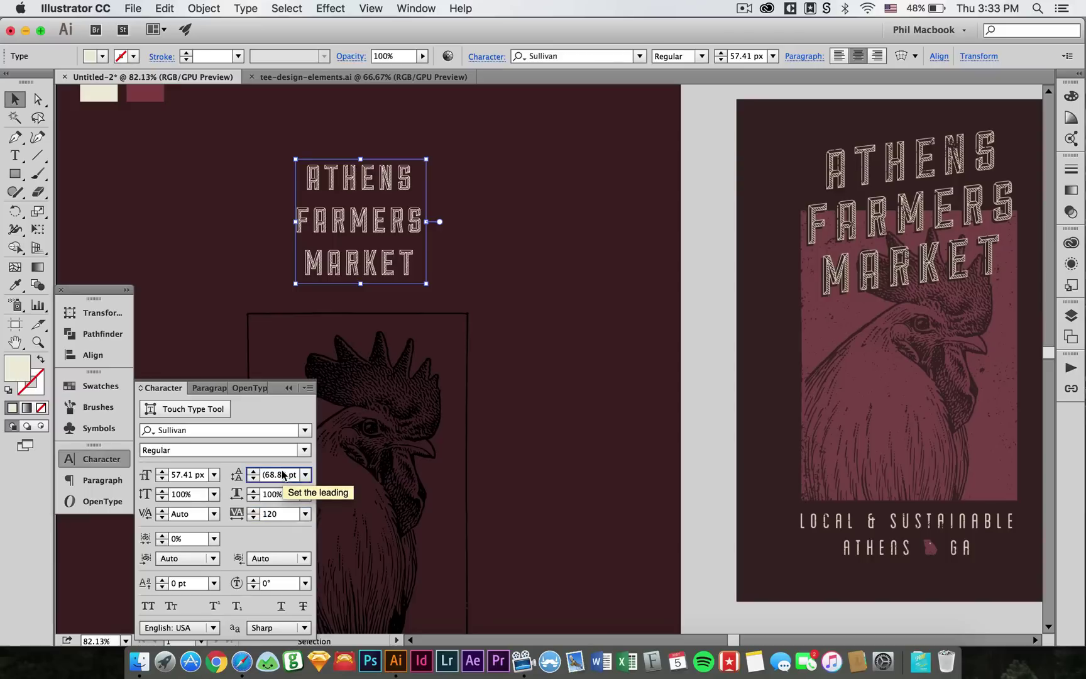
{"action": "type", "text": "50"}
{"action": "key", "text": "Return"}
{"action": "key", "text": "Up"}
{"action": "key", "text": "Up"}
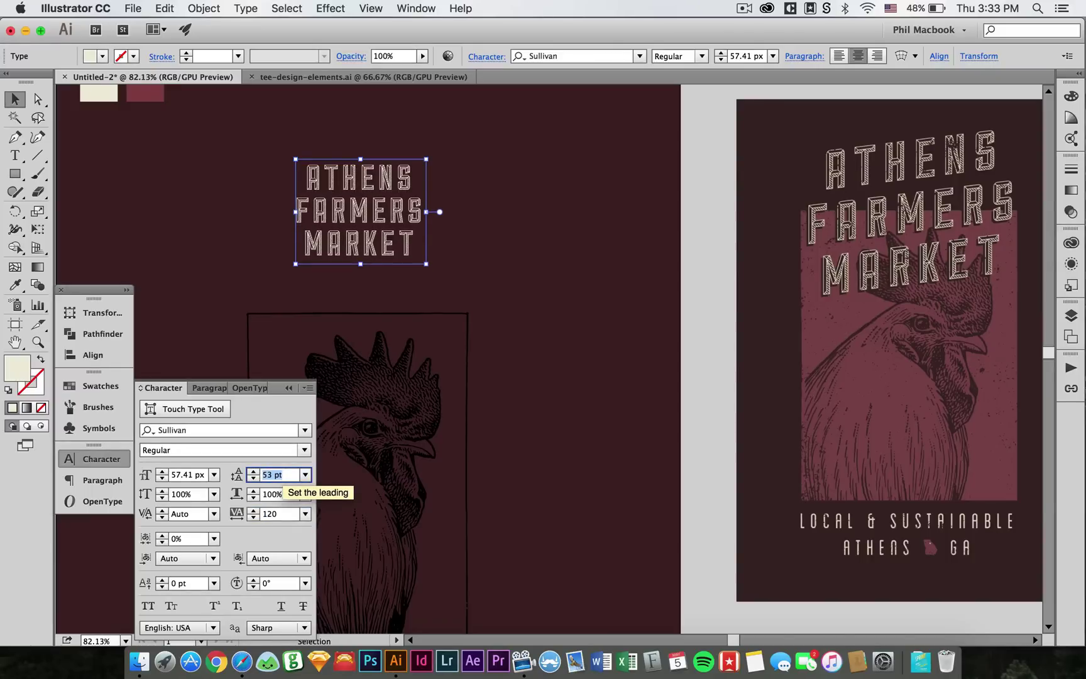
{"action": "left_click", "coordinate": [103, 460]}
{"action": "left_click", "coordinate": [178, 258]}
Enlarge the ATHENS FARMERS MARKET text proportionally from its centre to about 89 px, nearly as wide as the rooster frame
{"action": "scroll", "coordinate": [217, 258], "scroll_direction": "up", "scroll_amount": 1}
{"action": "scroll", "coordinate": [217, 258], "scroll_direction": "left", "scroll_amount": 1}
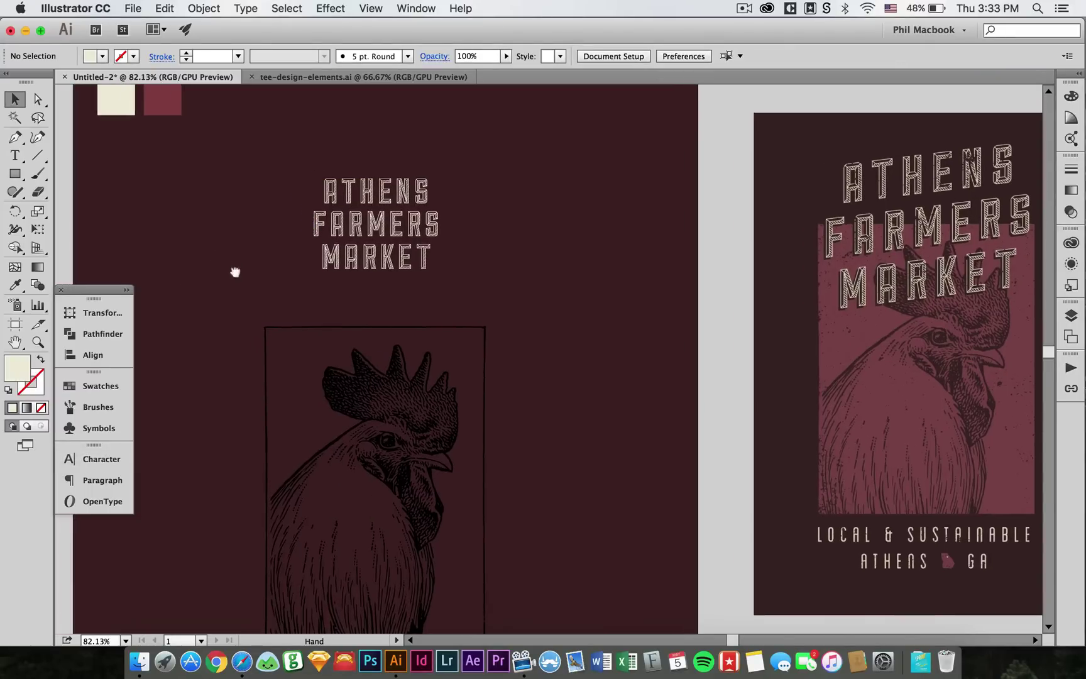
{"action": "left_click", "coordinate": [340, 247]}
{"action": "left_click_drag", "start_coordinate": [440, 278], "coordinate": [493, 307]}
{"action": "left_click", "coordinate": [542, 325]}
{"action": "scroll", "coordinate": [567, 372], "scroll_direction": "down", "scroll_amount": 1}
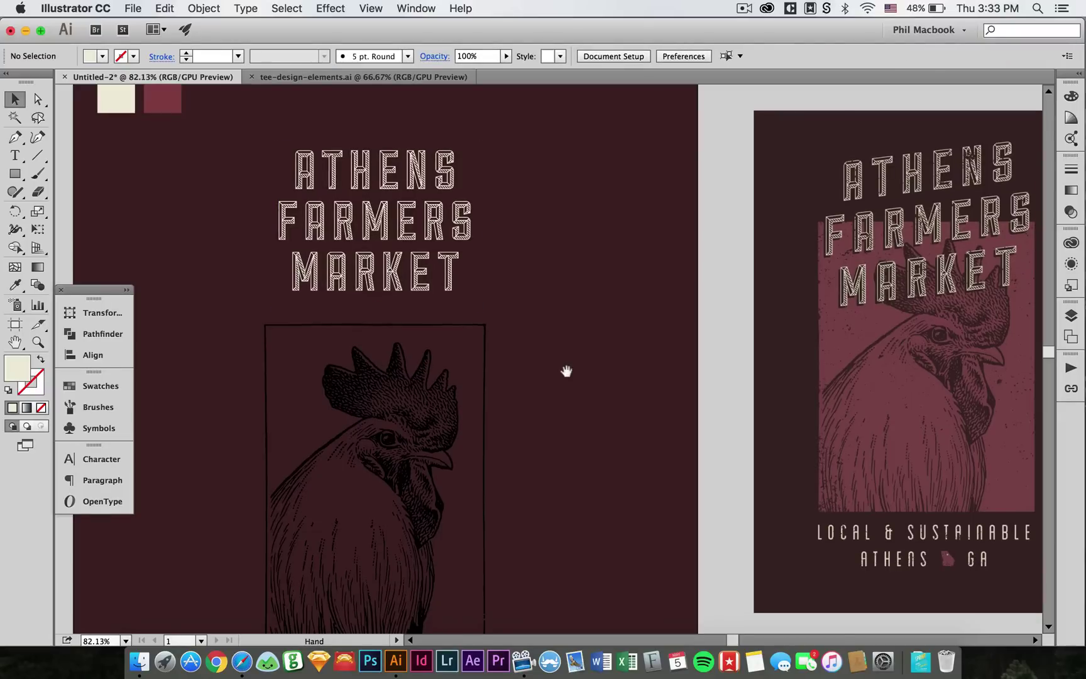
Duplicate the ATHENS FARMERS MARKET text straight down over the lower half of the rooster
{"action": "left_click", "coordinate": [443, 248]}
{"action": "scroll", "coordinate": [565, 237], "scroll_direction": "down", "scroll_amount": 5}
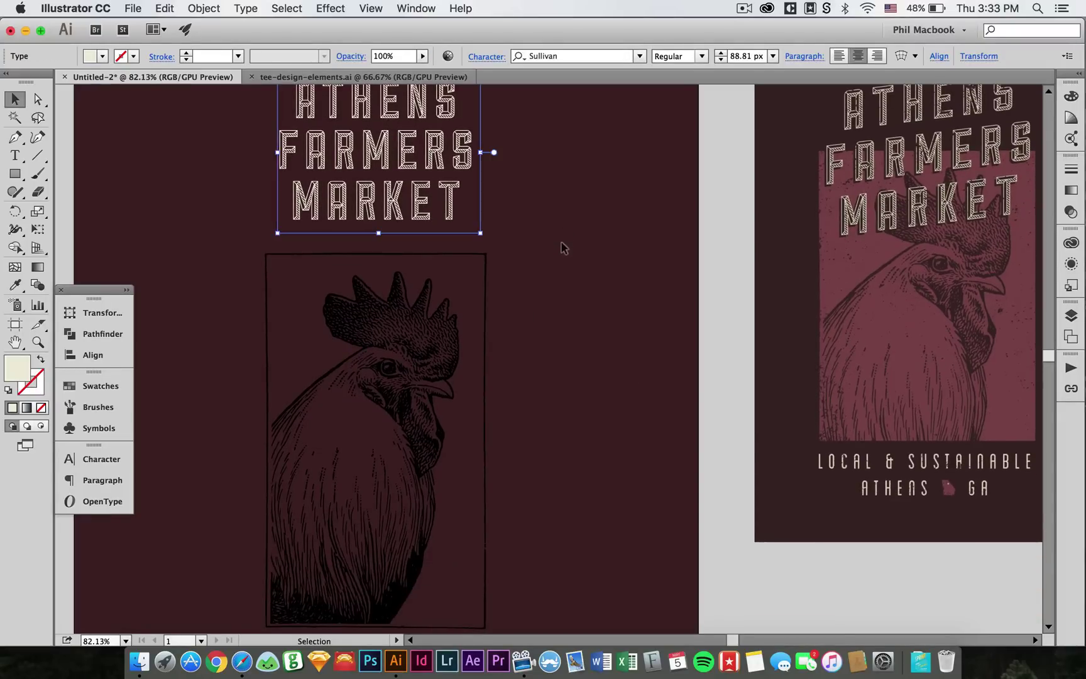
{"action": "key", "text": "super+minus"}
{"action": "scroll", "coordinate": [541, 327], "scroll_direction": "down", "scroll_amount": 1}
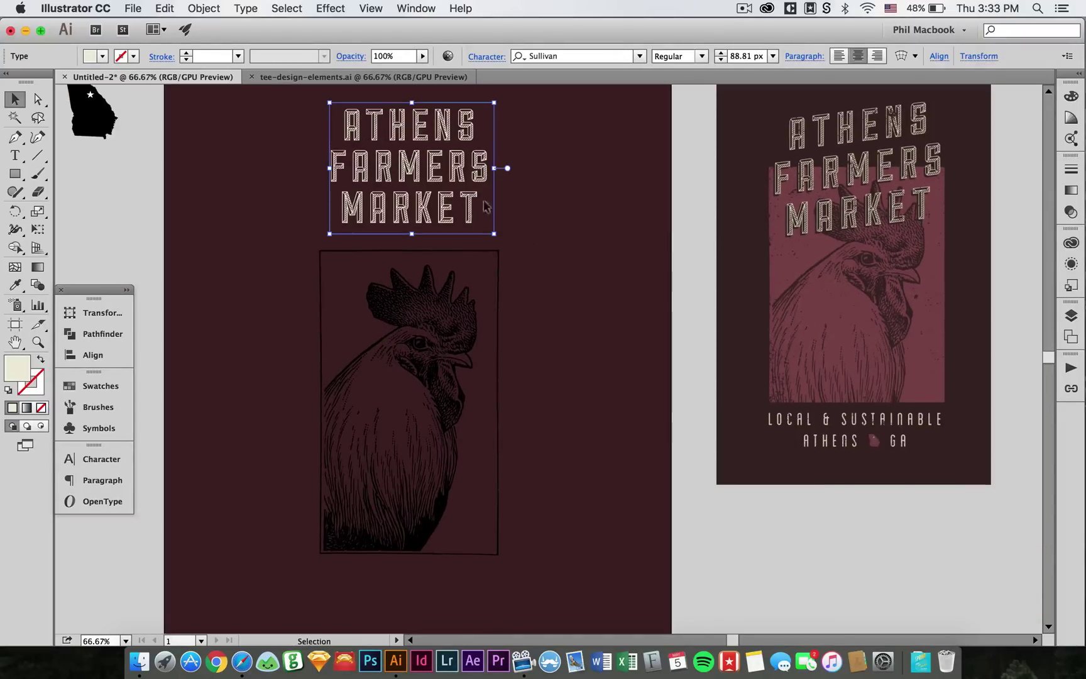
{"action": "left_click_drag", "start_coordinate": [459, 224], "coordinate": [458, 505], "text": "alt"}
Replace the duplicated text with two lines, LOCAL & SUSTAINABLE and ATHENS GA, leaving a wide gap before GA
{"action": "key", "text": "t"}
{"action": "left_click", "coordinate": [440, 447]}
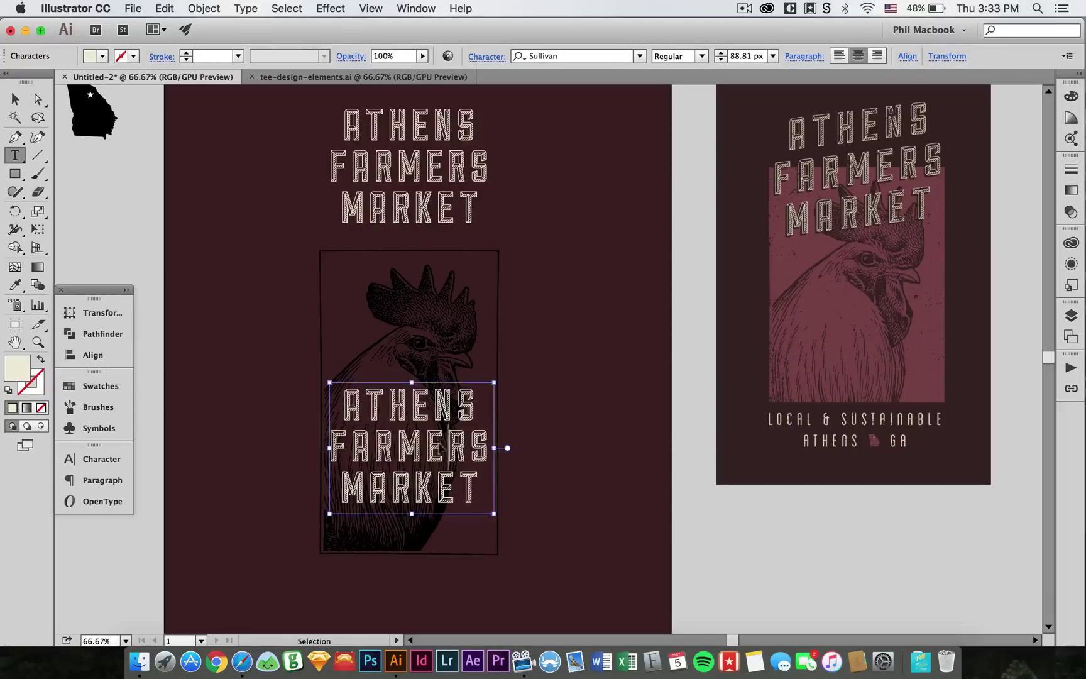
{"action": "key", "text": "super+a"}
{"action": "type", "text": "LOCAL"}
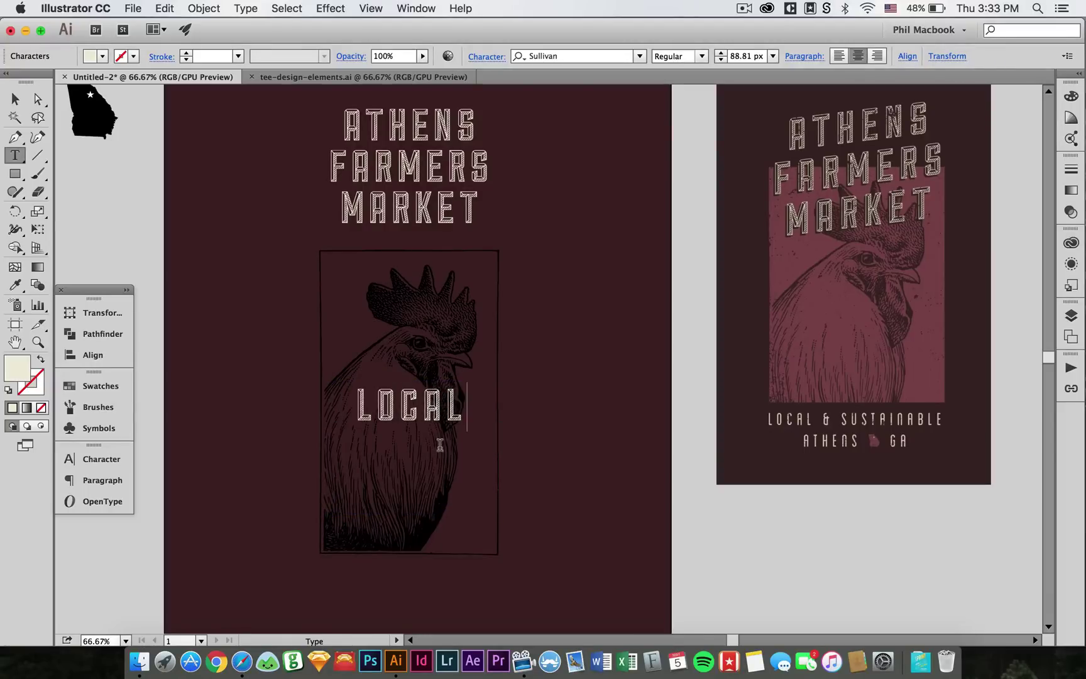
{"action": "type", "text": " & SUSTAINABLE"}
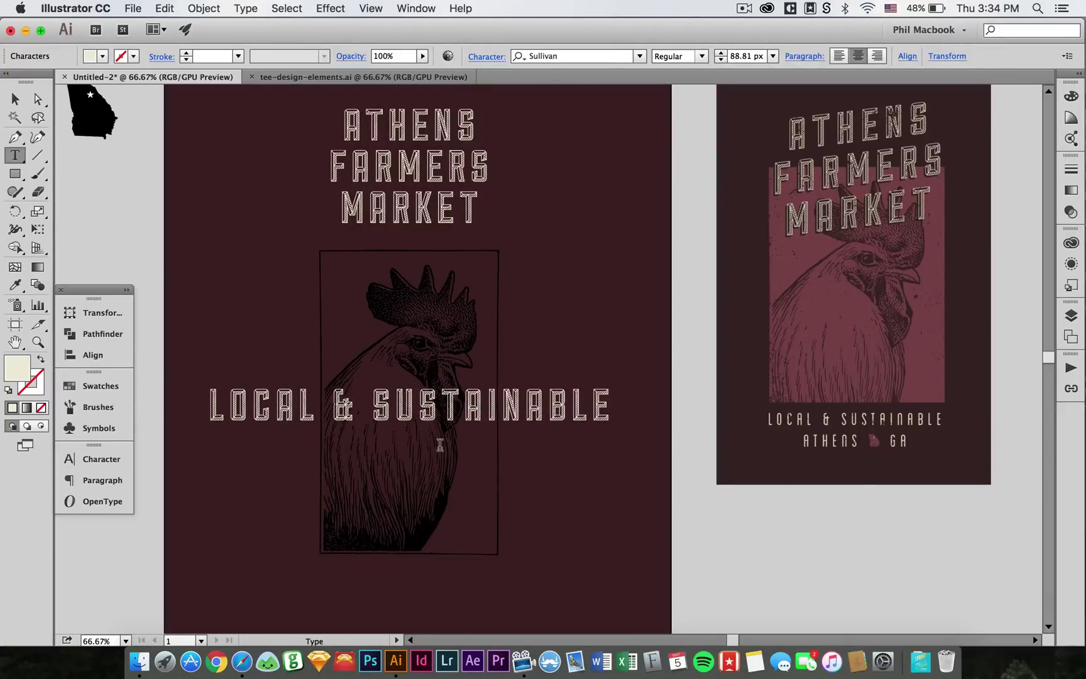
{"action": "key", "text": "Return"}
{"action": "type", "text": "ATHENS   GA"}
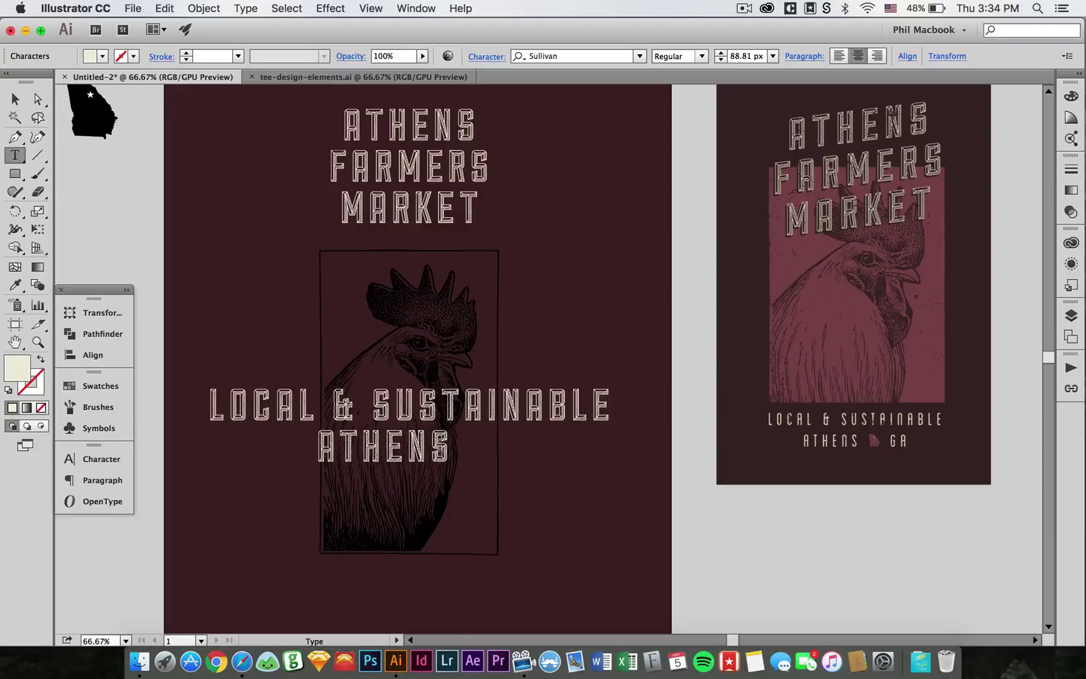
{"action": "key", "text": "Escape"}
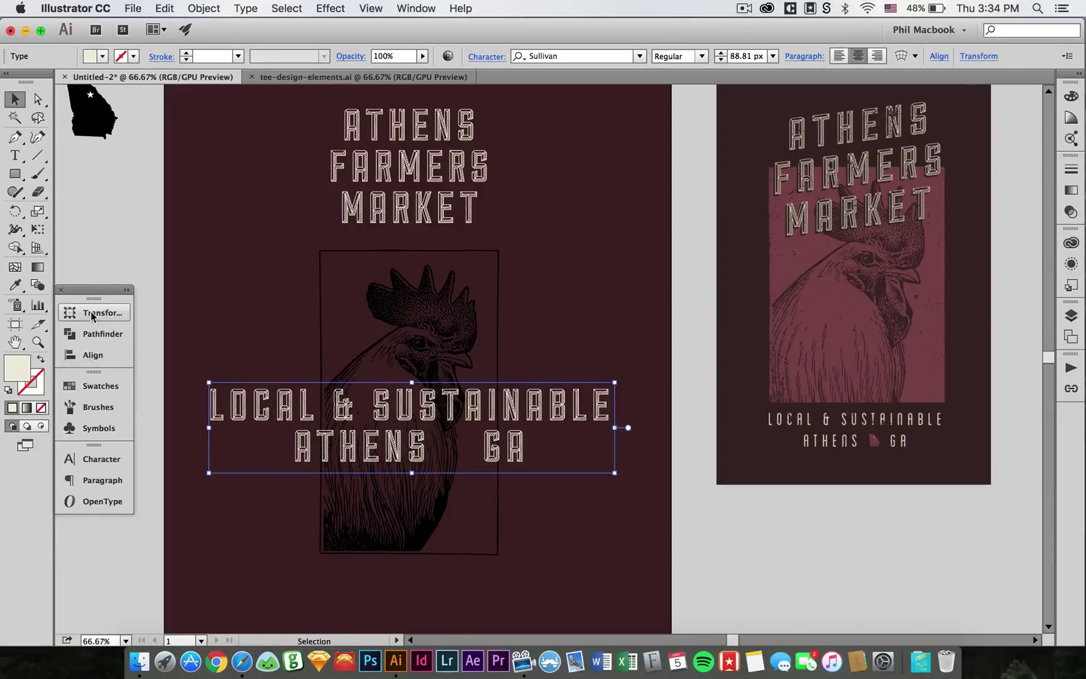
Set the font of the LOCAL & SUSTAINABLE text to Blanch Condensed
{"action": "left_click", "coordinate": [97, 458]}
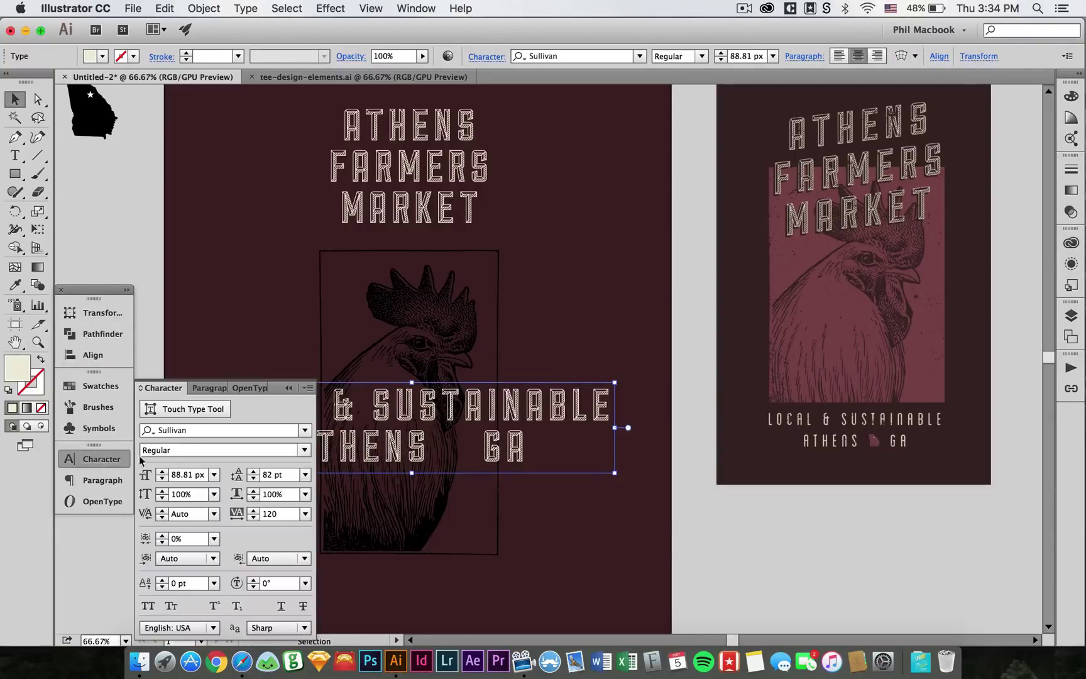
{"action": "left_click", "coordinate": [194, 433]}
{"action": "type", "text": "BLAN"}
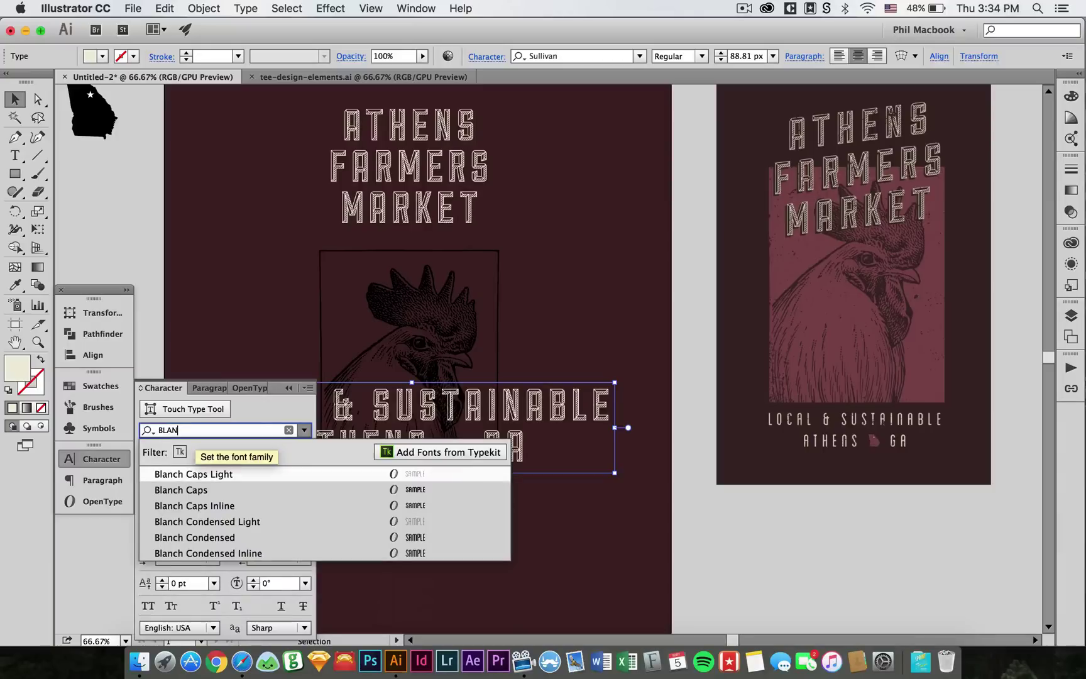
{"action": "key", "text": "Down"}
{"action": "key", "text": "Down"}
{"action": "key", "text": "Down"}
{"action": "key", "text": "Down"}
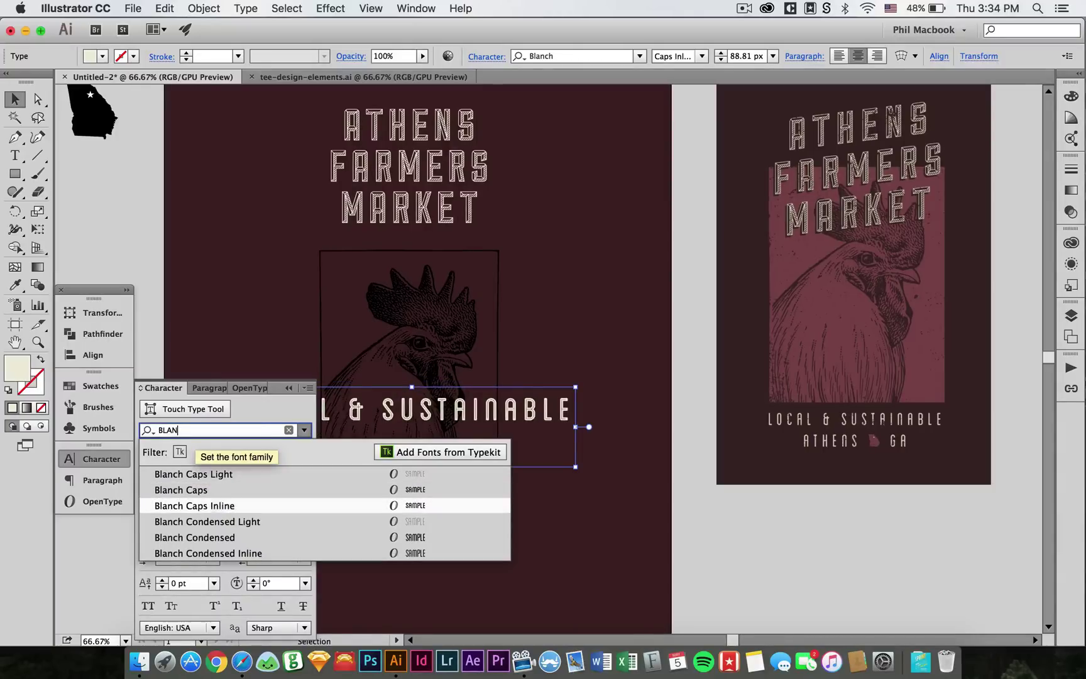
{"action": "key", "text": "Return"}
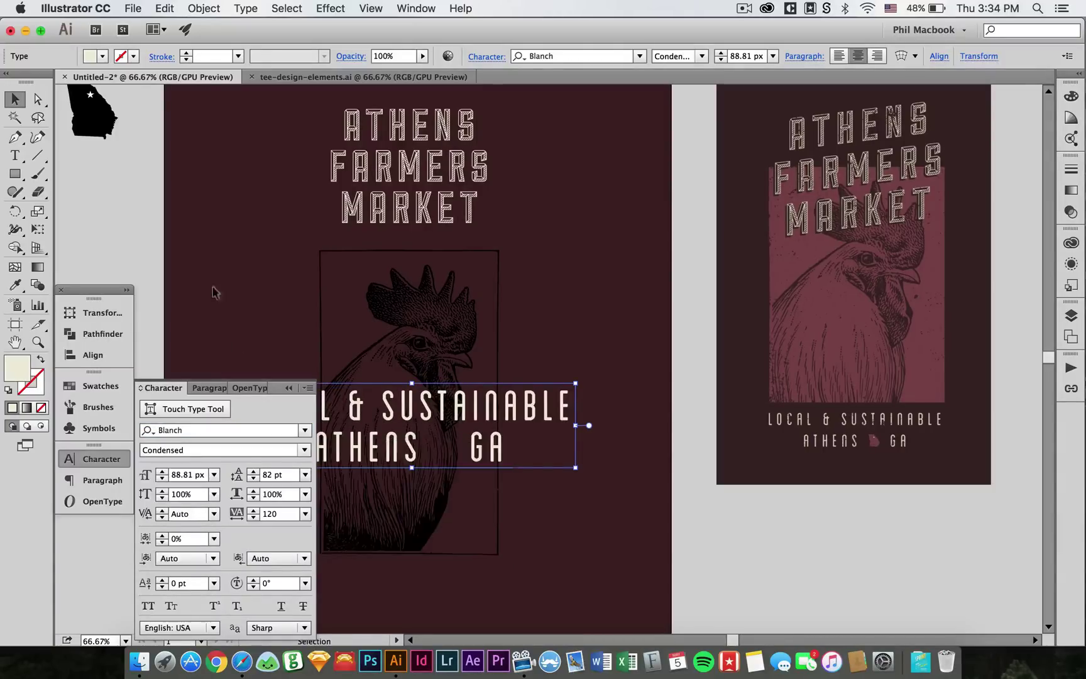
{"action": "left_click", "coordinate": [104, 457]}
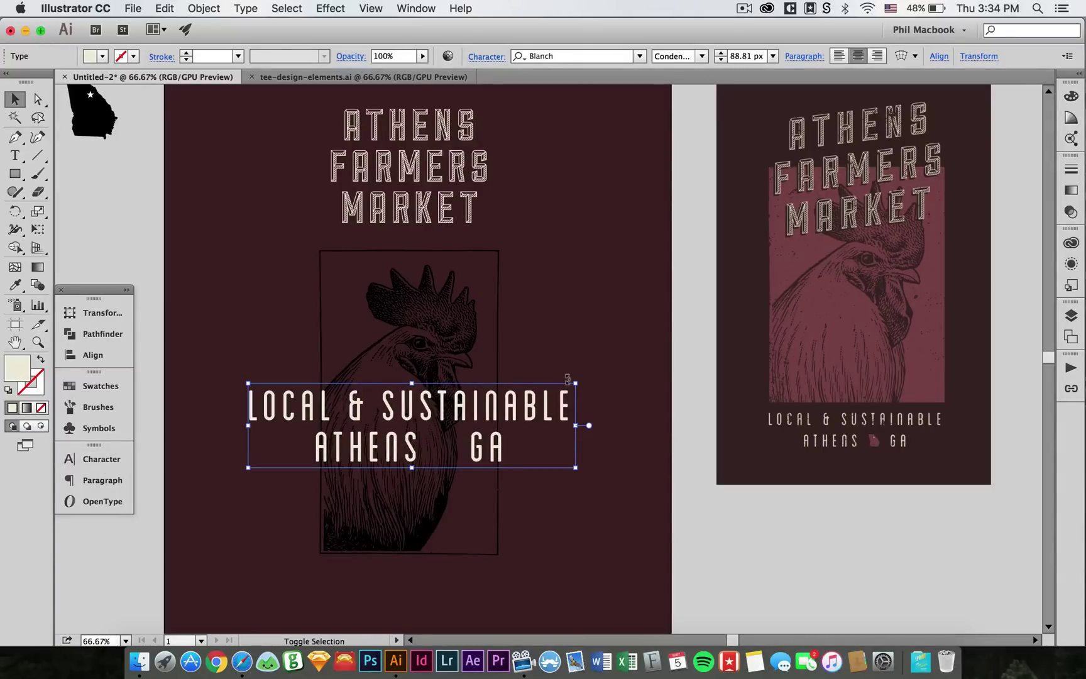
Shrink the LOCAL & SUSTAINABLE text to about 46 px and place it centrally just below the rooster frame
{"action": "left_click_drag", "start_coordinate": [569, 380], "coordinate": [501, 400]}
{"action": "left_click", "coordinate": [609, 402]}
{"action": "scroll", "coordinate": [616, 332], "scroll_direction": "down", "scroll_amount": 3}
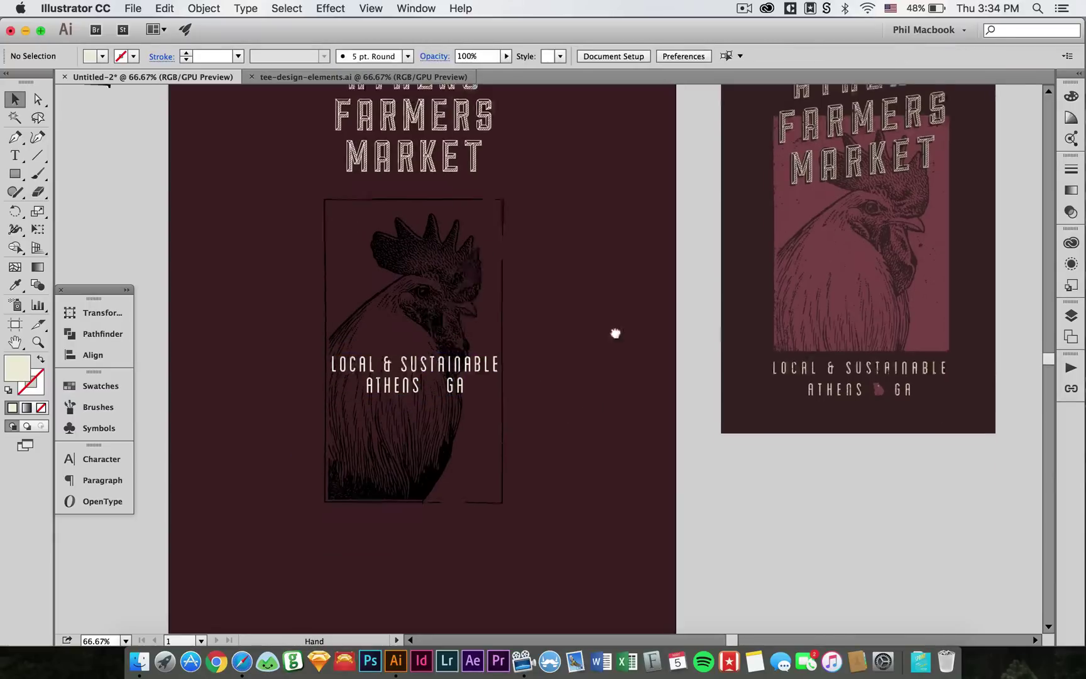
{"action": "left_click_drag", "start_coordinate": [448, 314], "coordinate": [445, 476]}
Increase the leading of the LOCAL & SUSTAINABLE text to 52 pt
{"action": "left_click", "coordinate": [92, 459]}
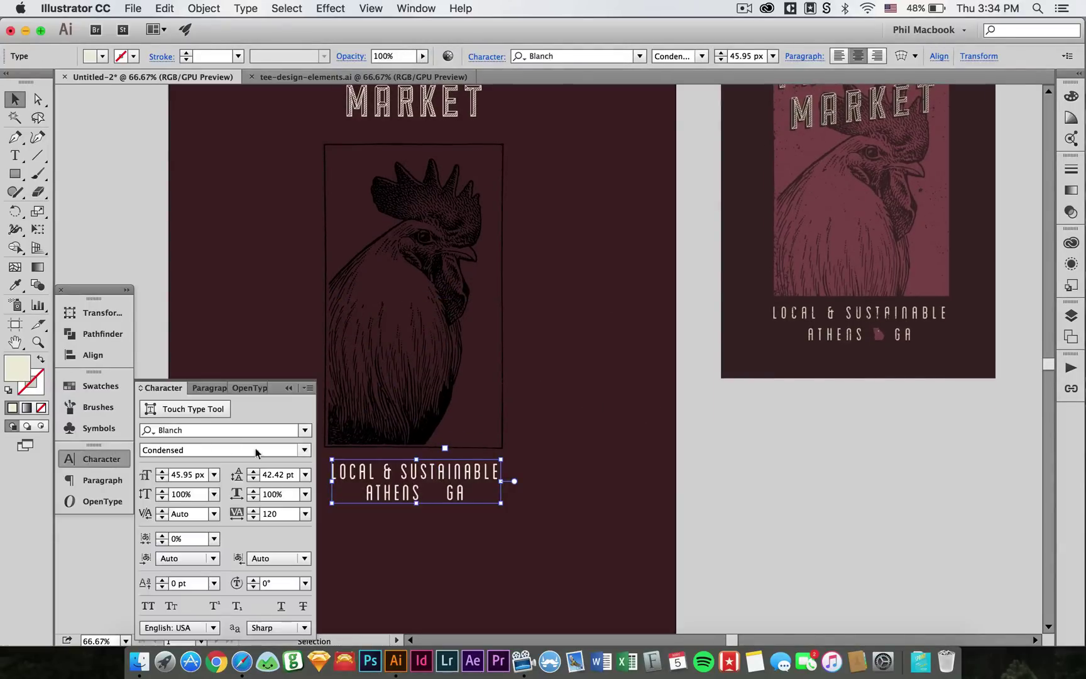
{"action": "left_click", "coordinate": [255, 473]}
{"action": "left_click", "coordinate": [254, 473]}
{"action": "left_click", "coordinate": [254, 473]}
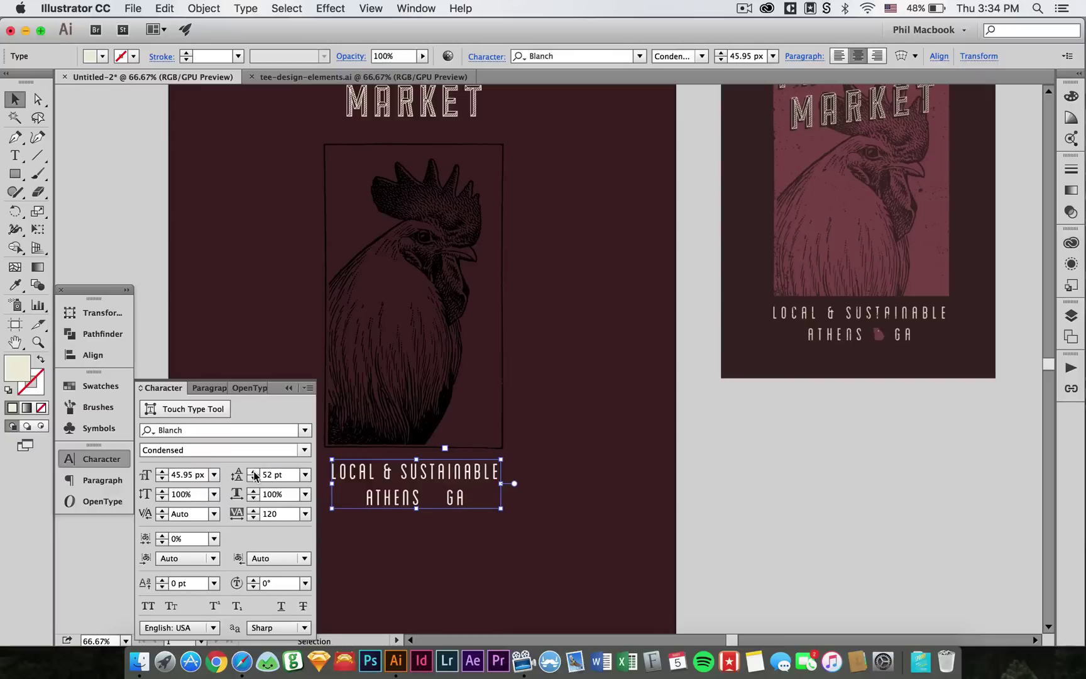
{"action": "left_click", "coordinate": [110, 459]}
{"action": "left_click", "coordinate": [556, 464]}
Move both text blocks to the right of the rooster and shift the framed rooster up and left, clear of them
{"action": "left_click_drag", "start_coordinate": [599, 245], "coordinate": [622, 314]}
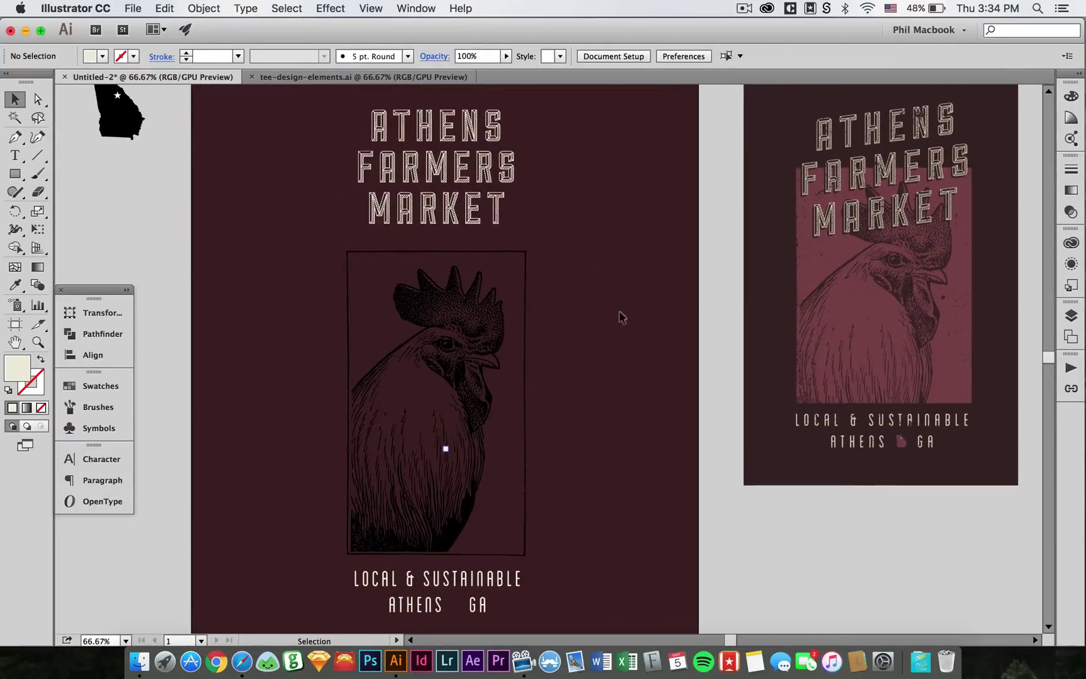
{"action": "left_click_drag", "start_coordinate": [464, 182], "coordinate": [645, 184]}
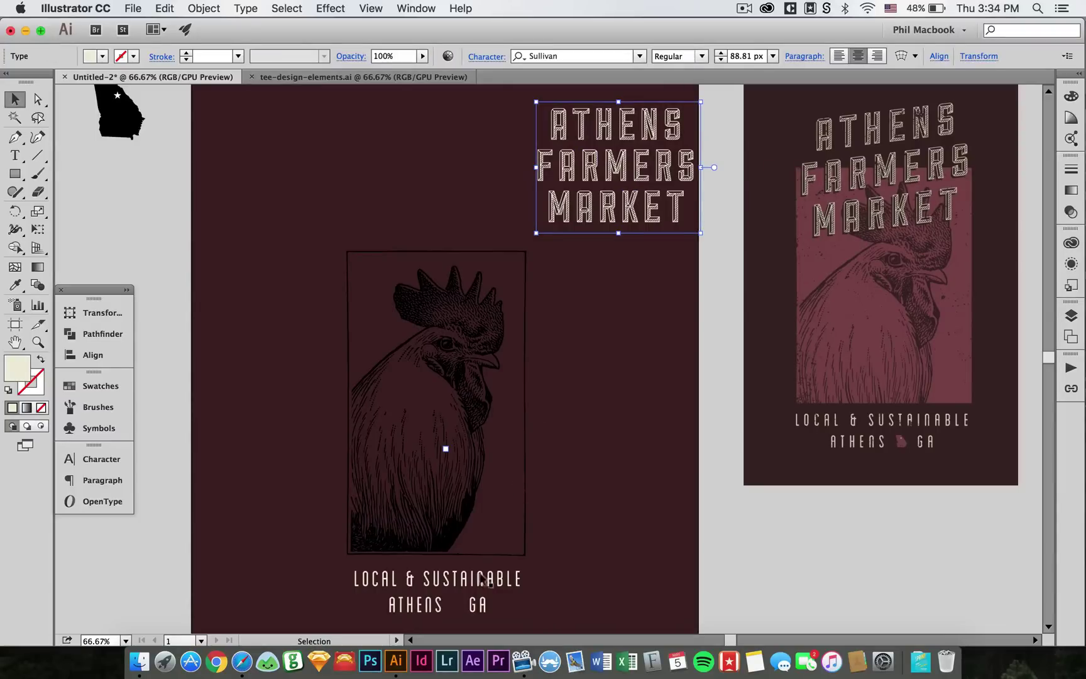
{"action": "left_click_drag", "start_coordinate": [482, 579], "coordinate": [674, 293]}
{"action": "left_click_drag", "start_coordinate": [495, 323], "coordinate": [411, 246]}
{"action": "left_click", "coordinate": [494, 395]}
{"action": "left_click_drag", "start_coordinate": [501, 404], "coordinate": [544, 428]}
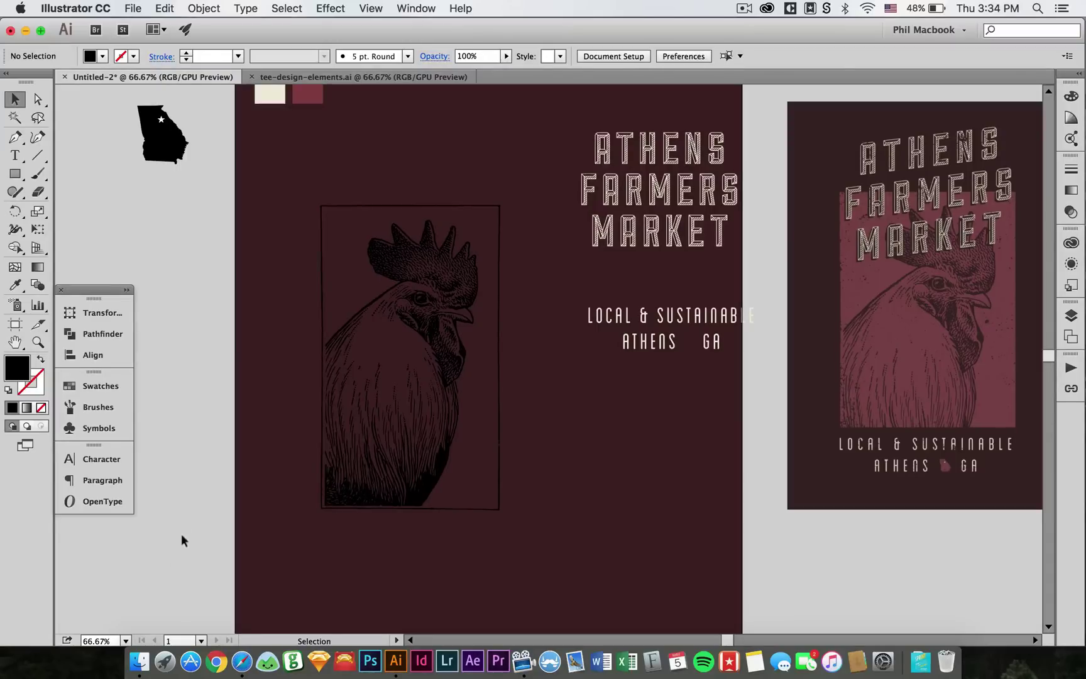
Switch to Finder, open the Pack 1 - Light folder from the desktop and examine its format subfolders
{"action": "key", "text": "F11"}
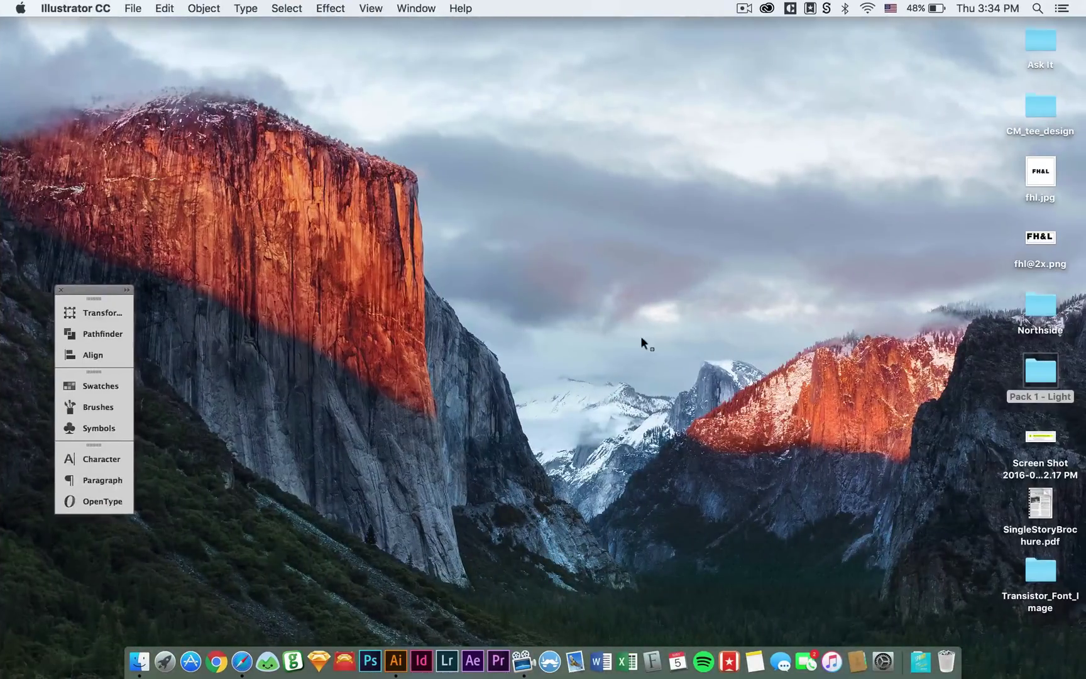
{"action": "key", "text": "super+Tab"}
{"action": "double_click", "coordinate": [1048, 374]}
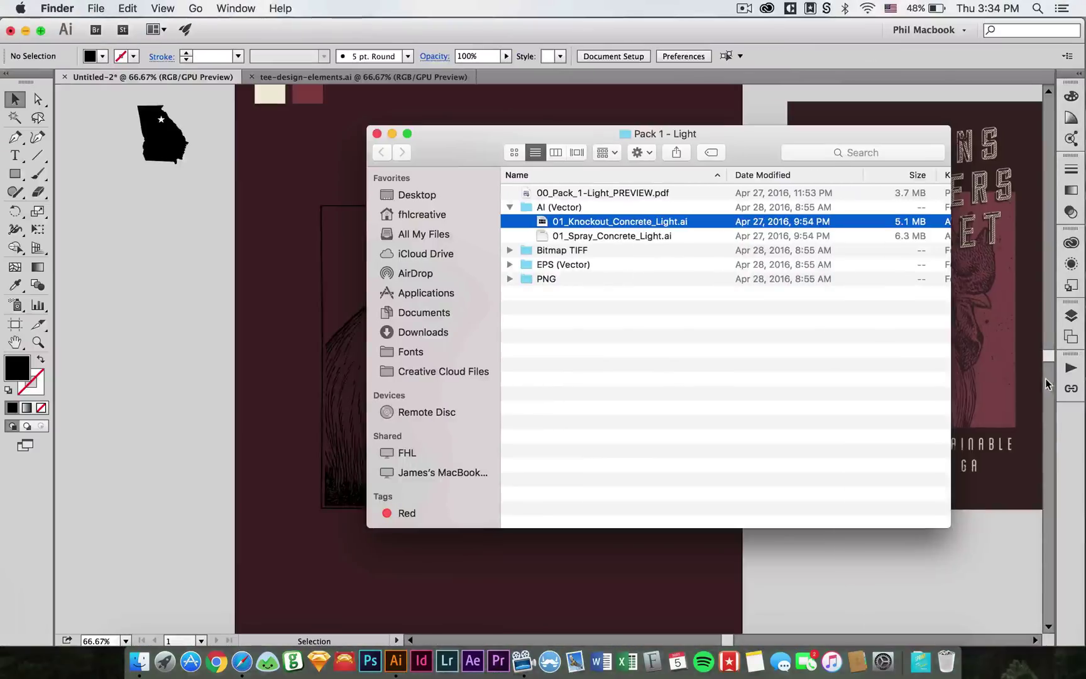
{"action": "left_click", "coordinate": [543, 212]}
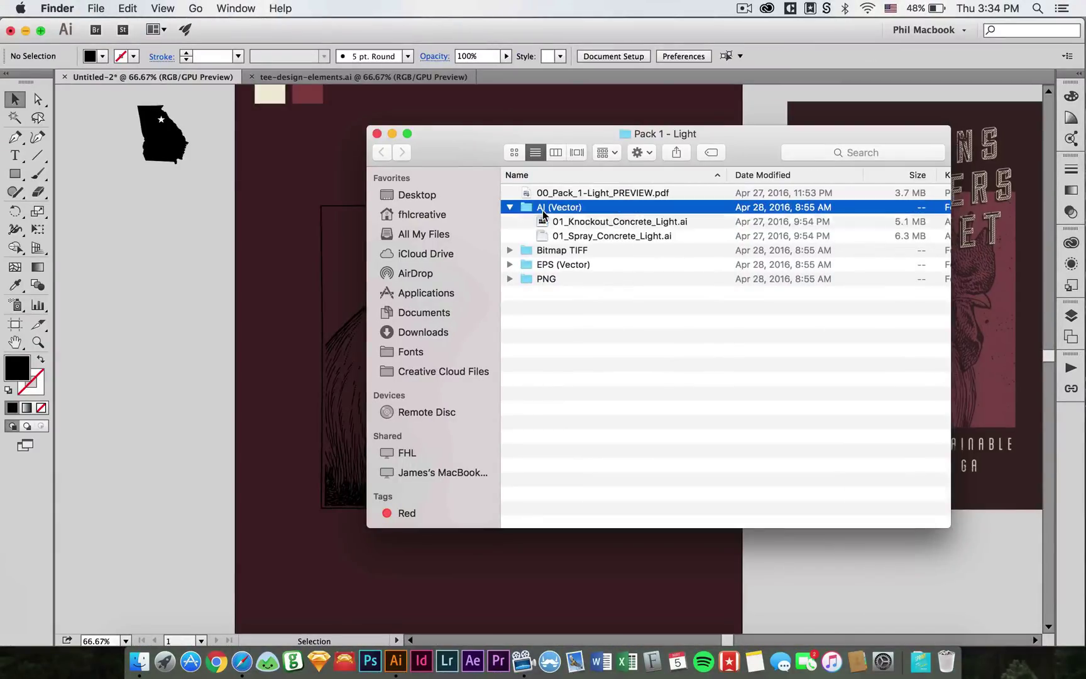
{"action": "left_click", "coordinate": [510, 208]}
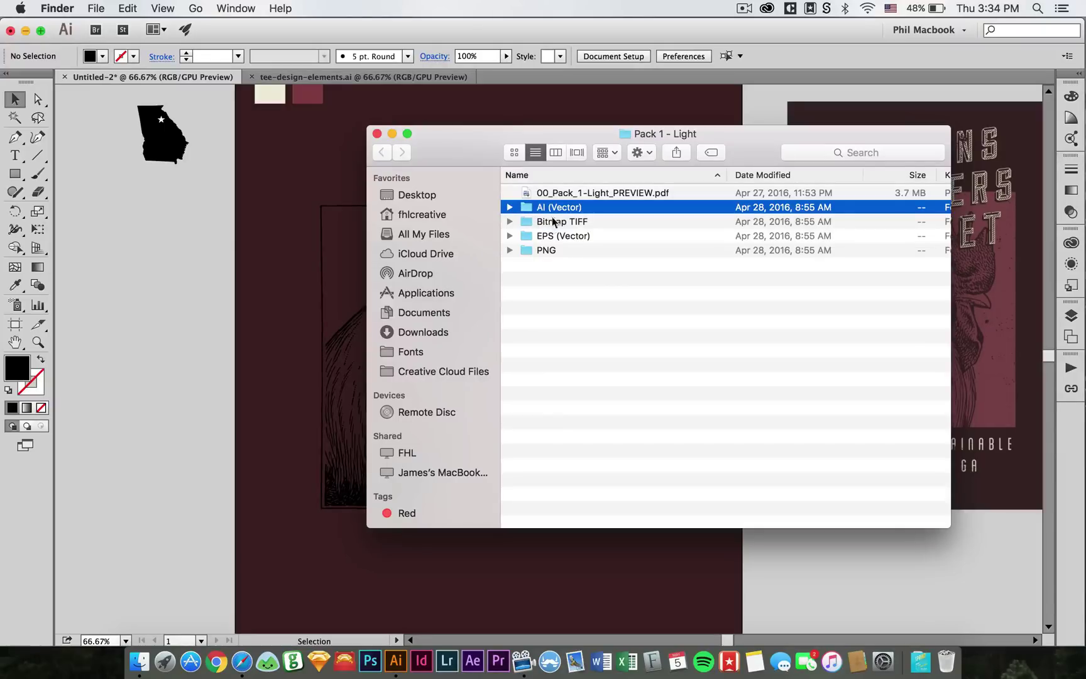
{"action": "left_click", "coordinate": [544, 242]}
{"action": "left_click", "coordinate": [540, 218]}
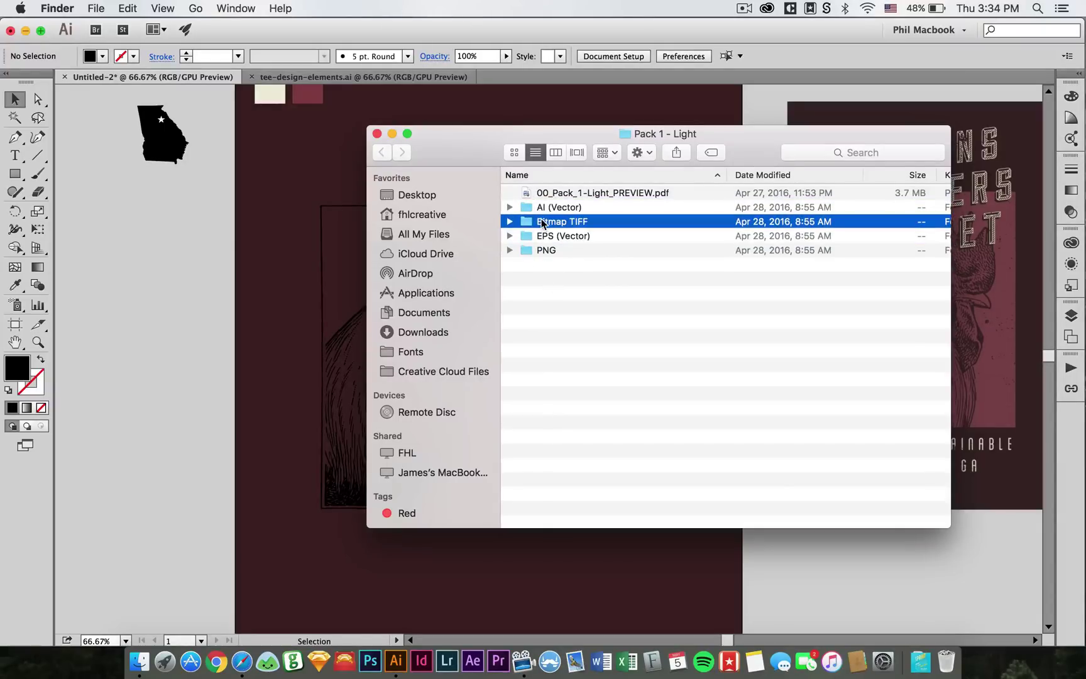
{"action": "left_click", "coordinate": [547, 213]}
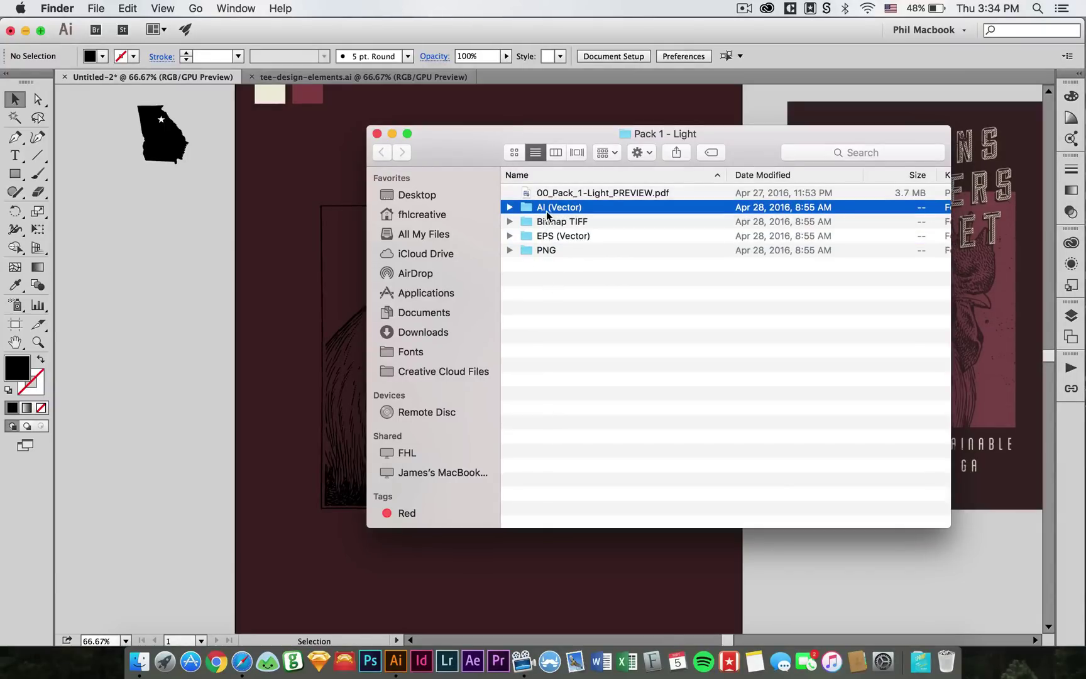
Preview the Spray and Knockout pages of 00_Pack_1-Light_PREVIEW.pdf to compare the concrete textures
{"action": "left_click", "coordinate": [552, 193]}
{"action": "key", "text": "space"}
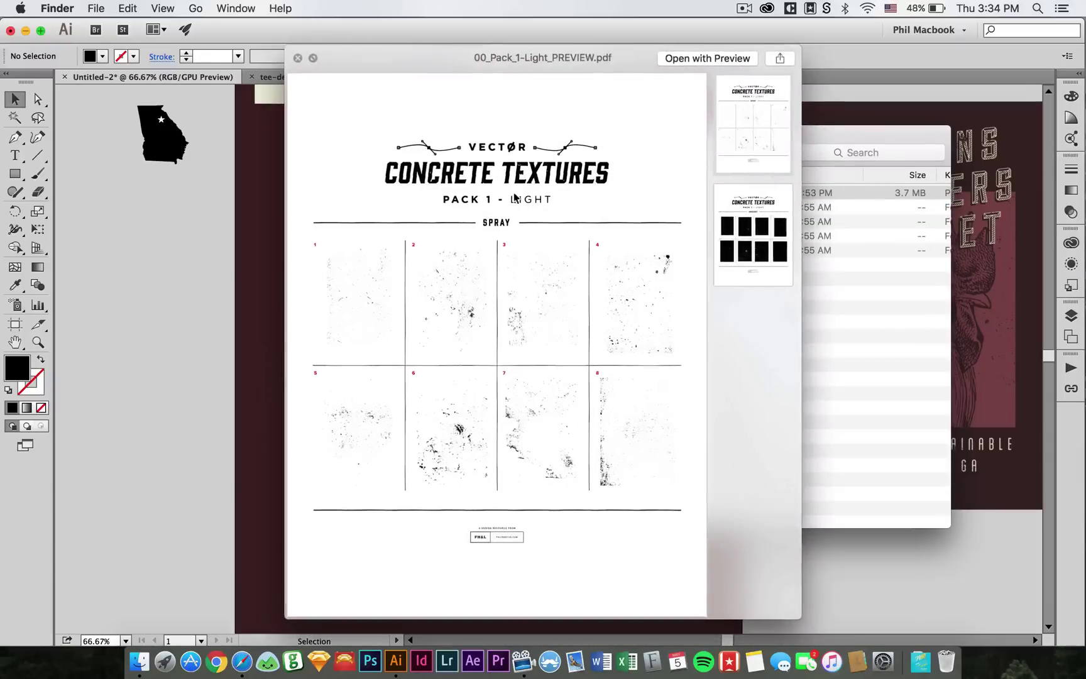
{"action": "left_click", "coordinate": [741, 251]}
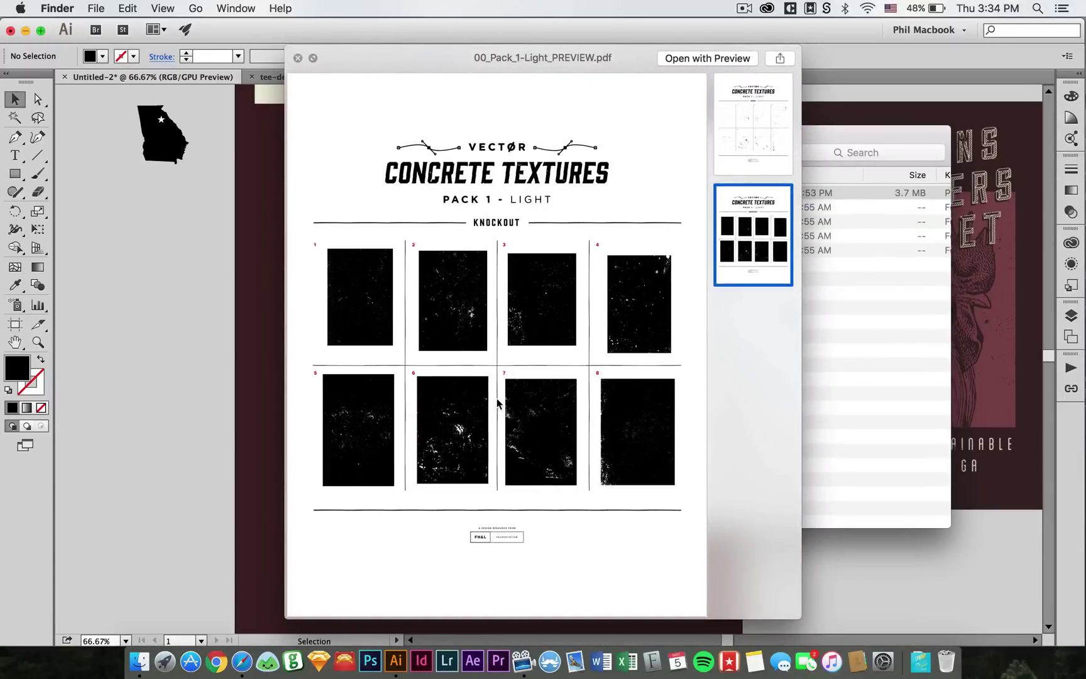
{"action": "key", "text": "space"}
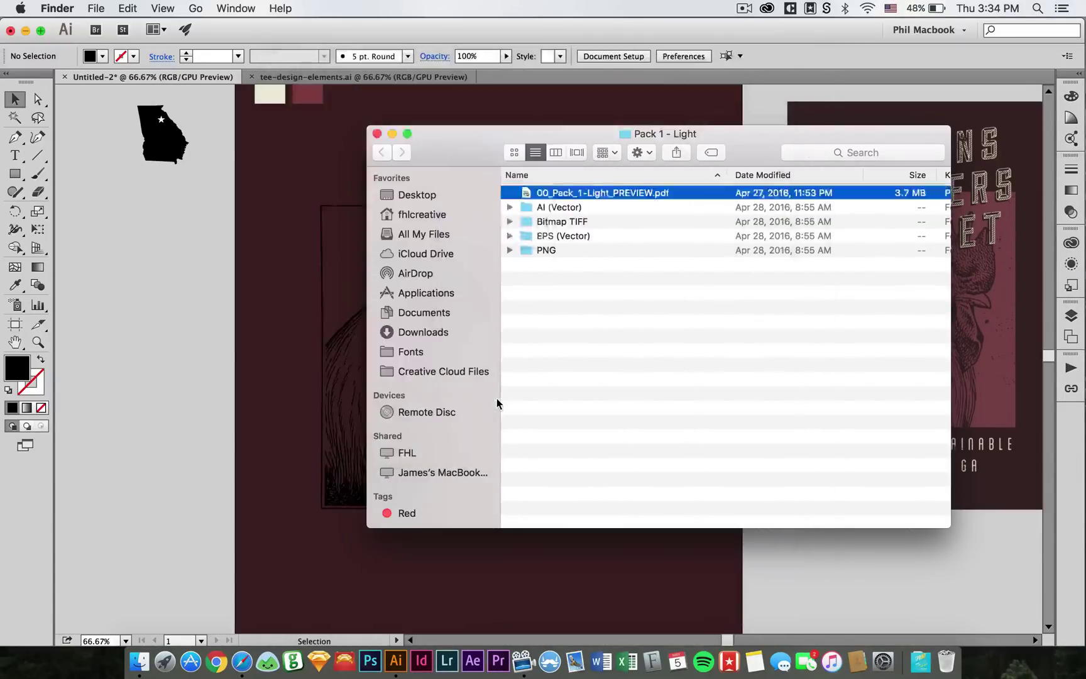
Expand the AI (Vector) folder, locate 01_Spray_Concrete_Light.ai and switch back to Illustrator
{"action": "left_click", "coordinate": [510, 207]}
{"action": "left_click", "coordinate": [565, 250]}
{"action": "left_click", "coordinate": [607, 234]}
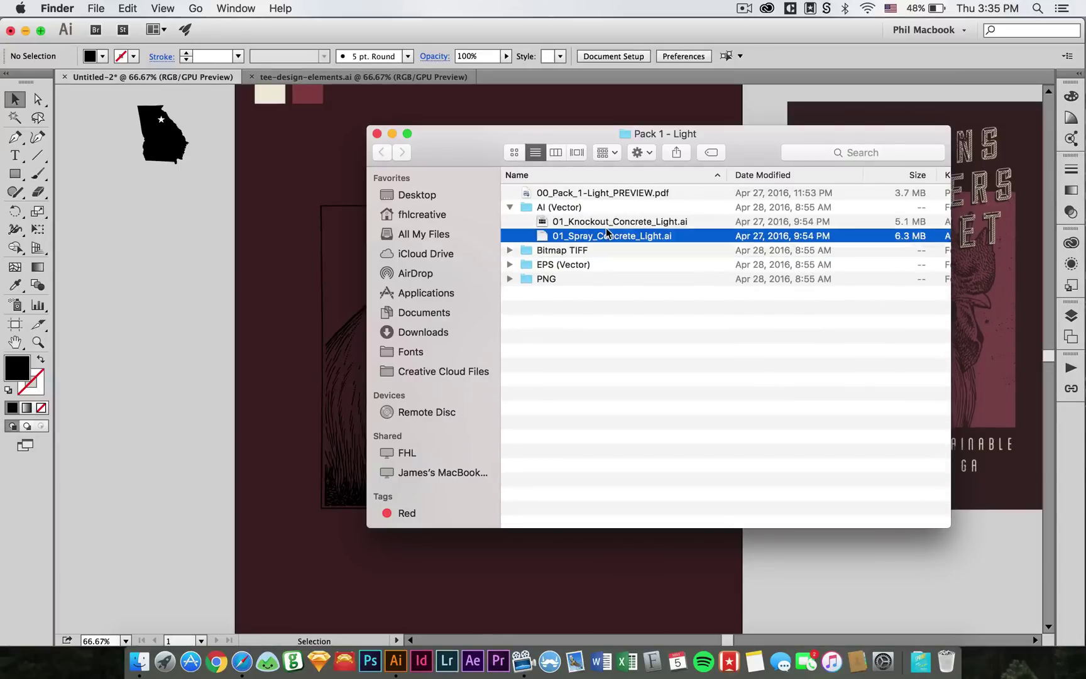
{"action": "left_click", "coordinate": [765, 587]}
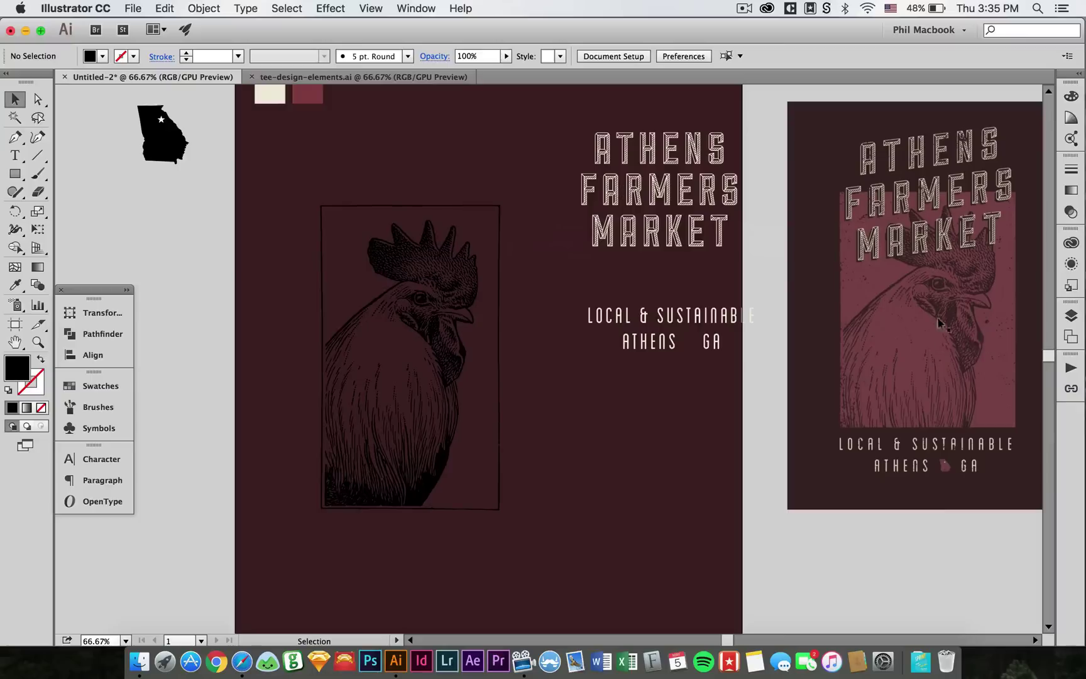
Switch to Finder and open 01_Knockout_Concrete_Light.ai from the AI (Vector) folder
{"action": "left_click_drag", "start_coordinate": [985, 322], "coordinate": [783, 343]}
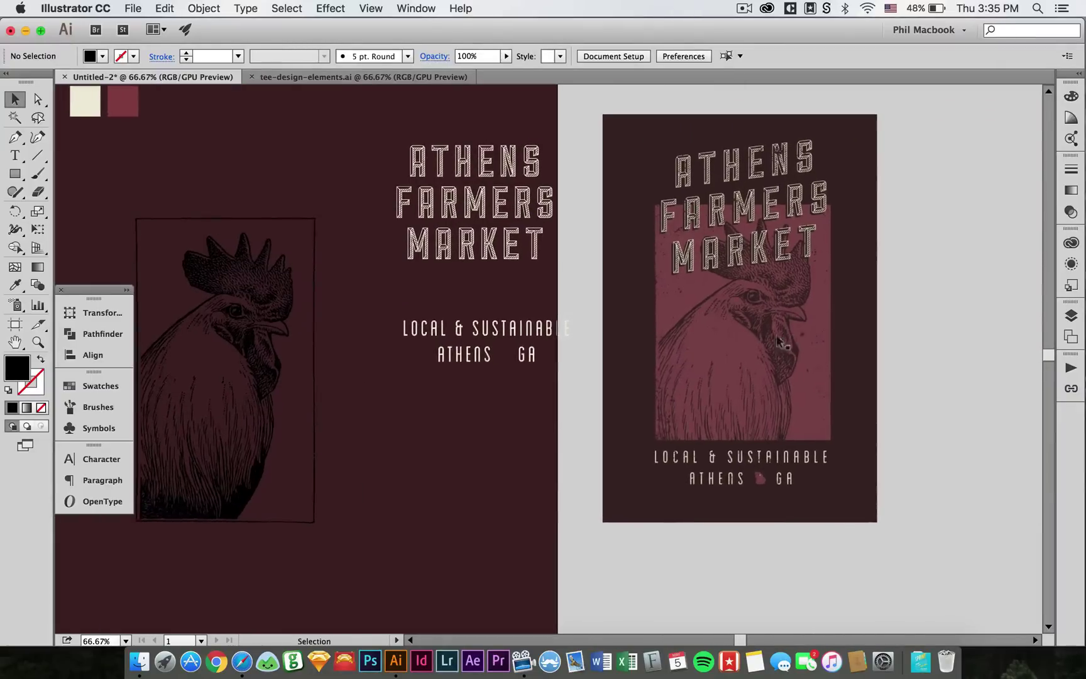
{"action": "left_click_drag", "start_coordinate": [570, 397], "coordinate": [693, 381]}
{"action": "key", "text": "super+Tab"}
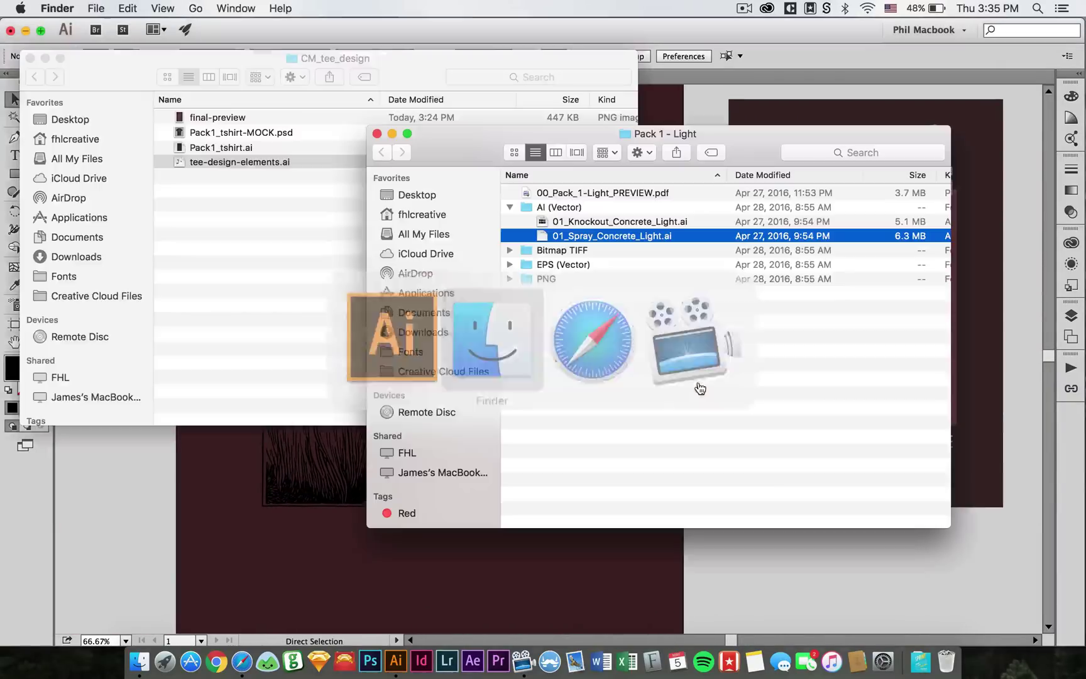
{"action": "left_click", "coordinate": [603, 224]}
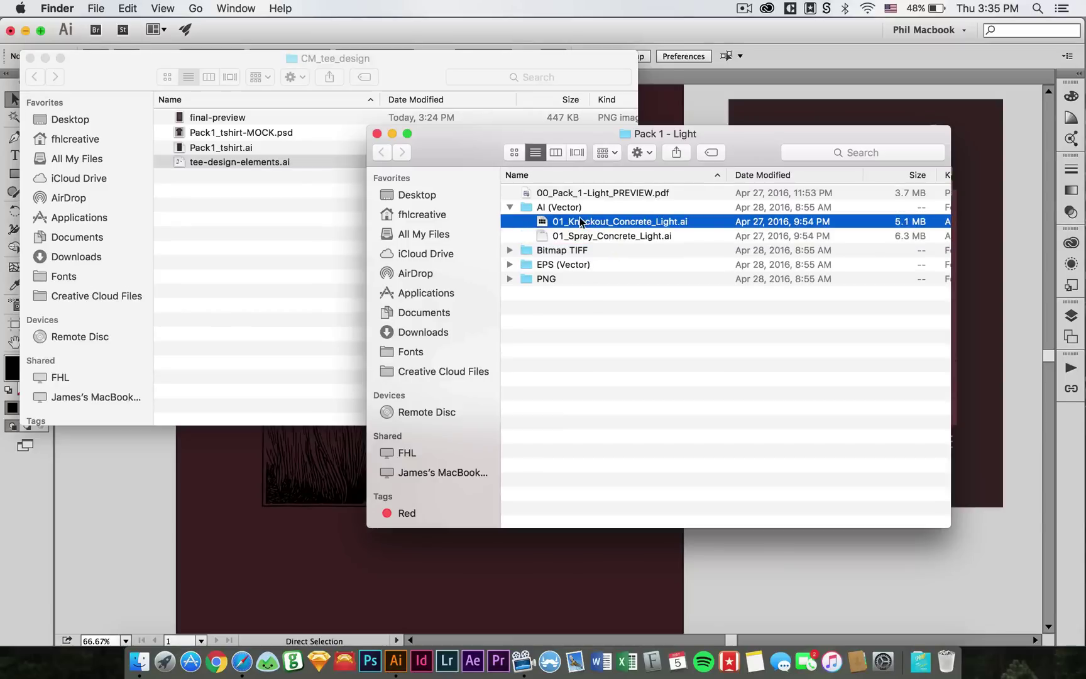
{"action": "double_click", "coordinate": [579, 223]}
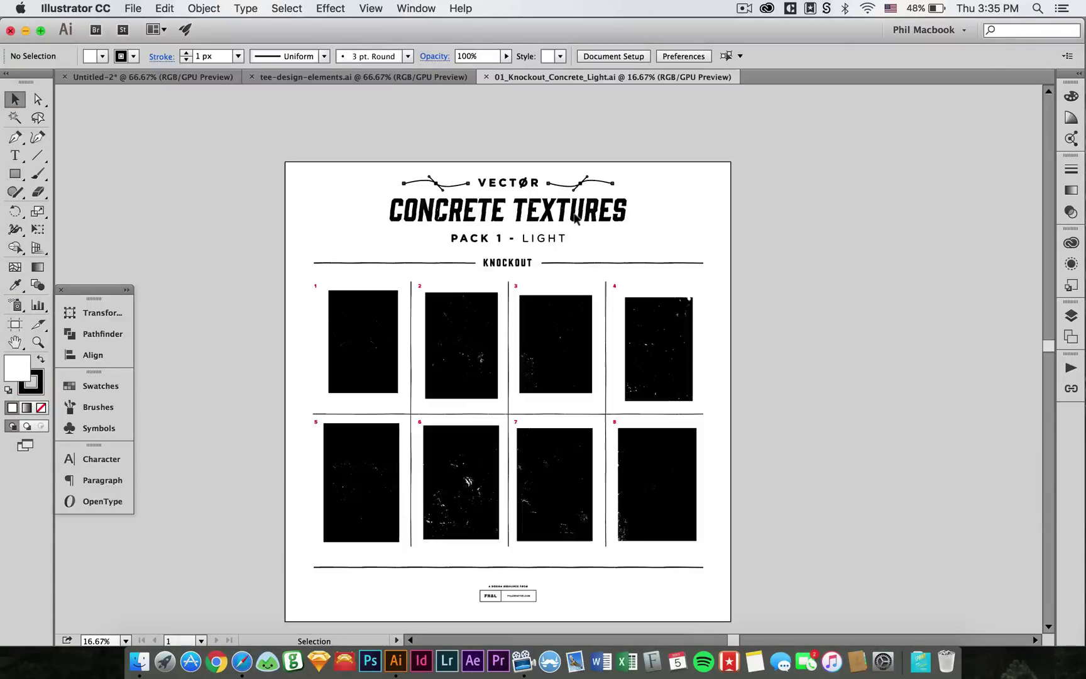
Copy knockout texture 8 and close the texture file
{"action": "key", "text": "z"}
{"action": "left_click_drag", "start_coordinate": [314, 249], "coordinate": [707, 422]}
{"action": "key", "text": "v"}
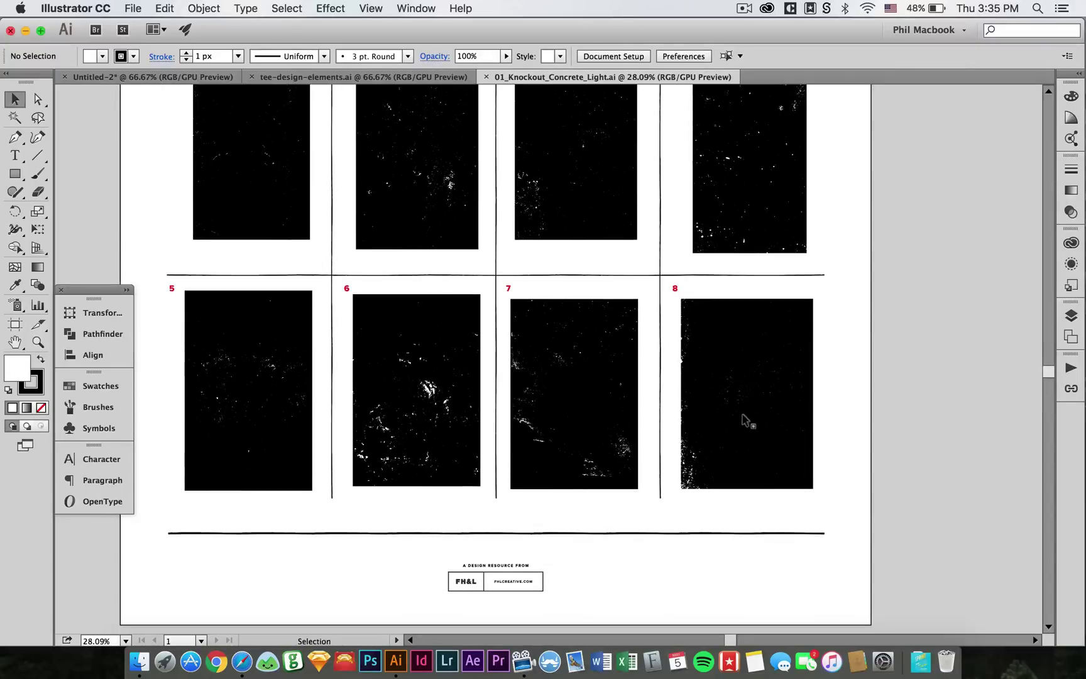
{"action": "left_click", "coordinate": [745, 418]}
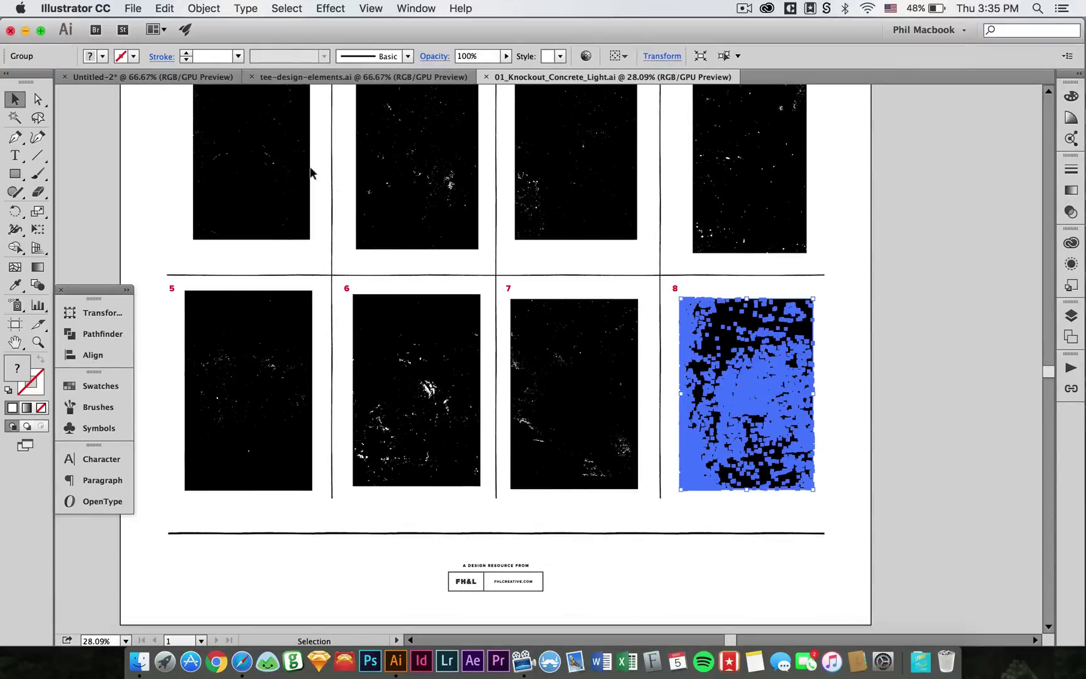
{"action": "key", "text": "a"}
{"action": "key", "text": "super+c"}
{"action": "key", "text": "super+w"}
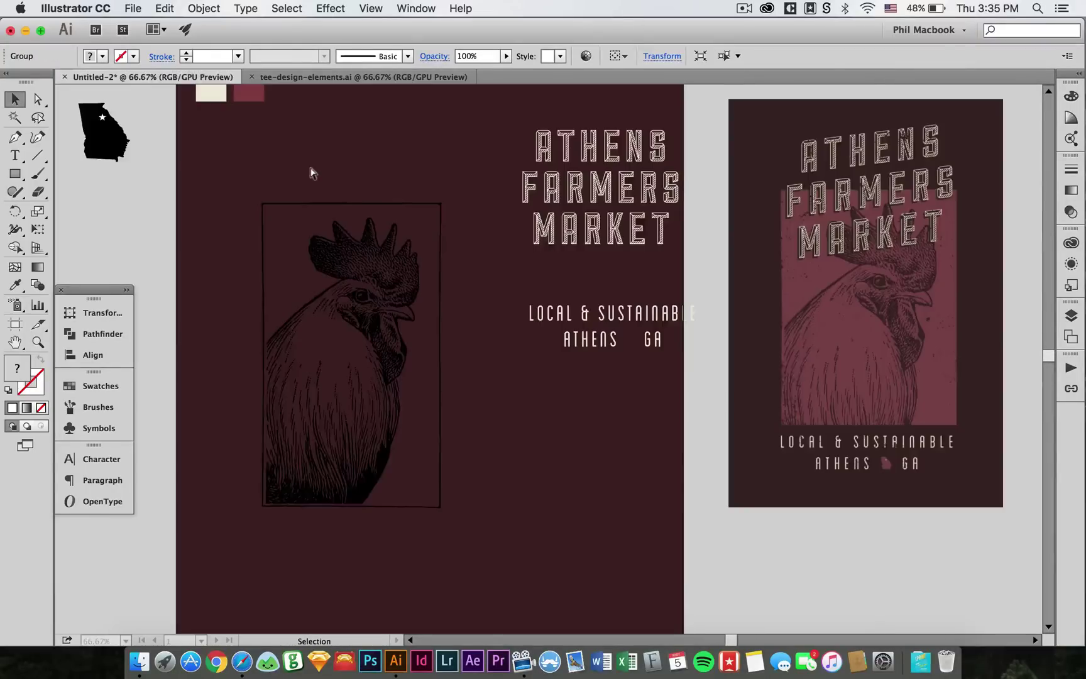
Paste the knockout texture into the T-shirt design over the rooster and scale it down to about the frame's height
{"action": "key", "text": "v"}
{"action": "key", "text": "super+v"}
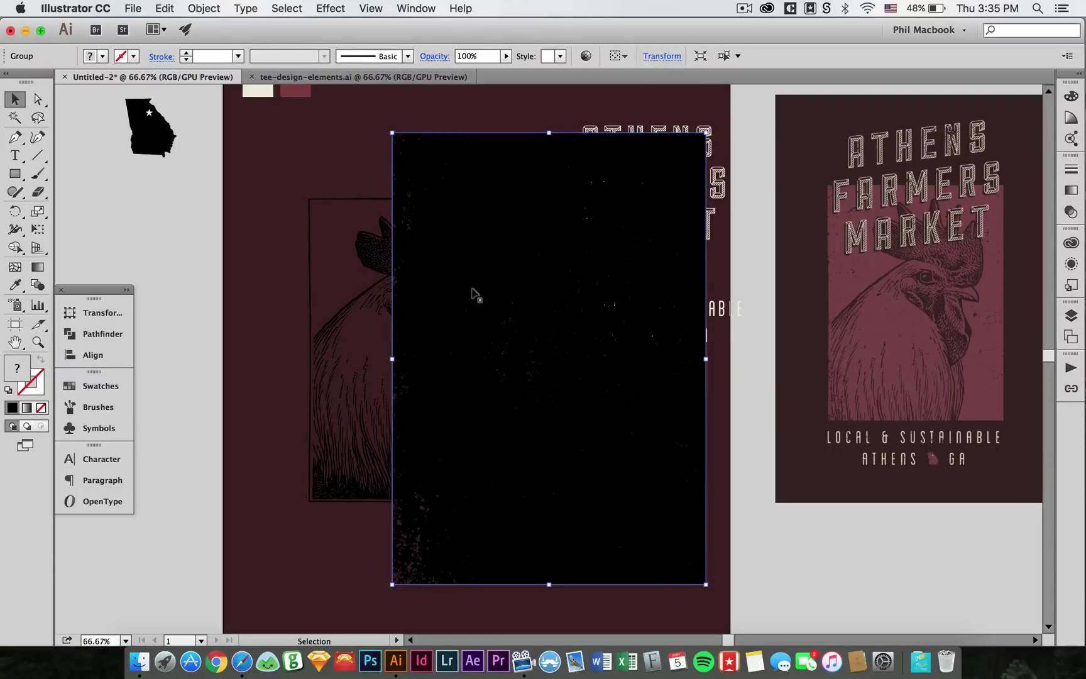
{"action": "left_click_drag", "start_coordinate": [530, 336], "coordinate": [420, 321]}
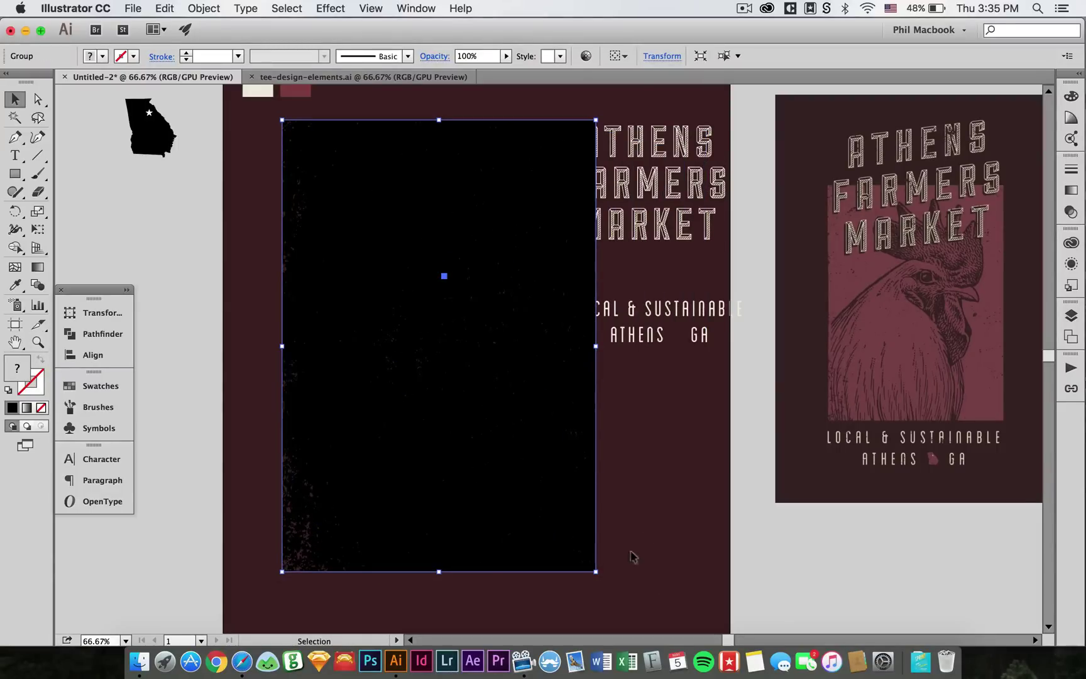
{"action": "left_click_drag", "start_coordinate": [594, 569], "coordinate": [541, 506]}
Recolor the pasted texture with the maroon of the sample swatch above the artwork
{"action": "key", "text": "i"}
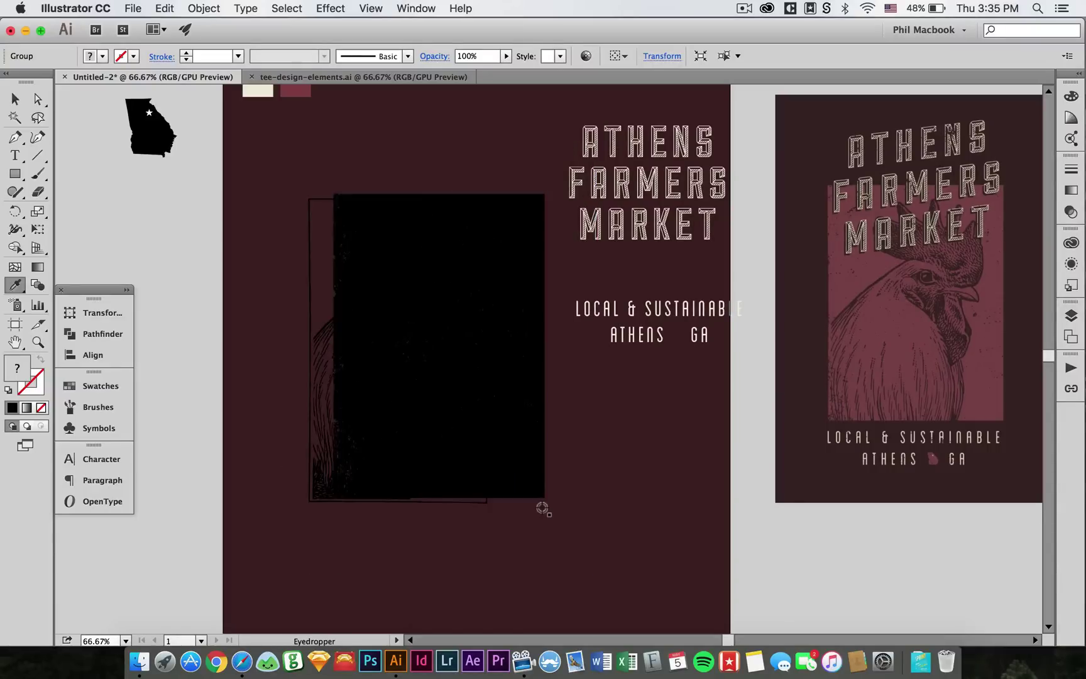
{"action": "left_click", "coordinate": [301, 91]}
{"action": "key", "text": "v"}
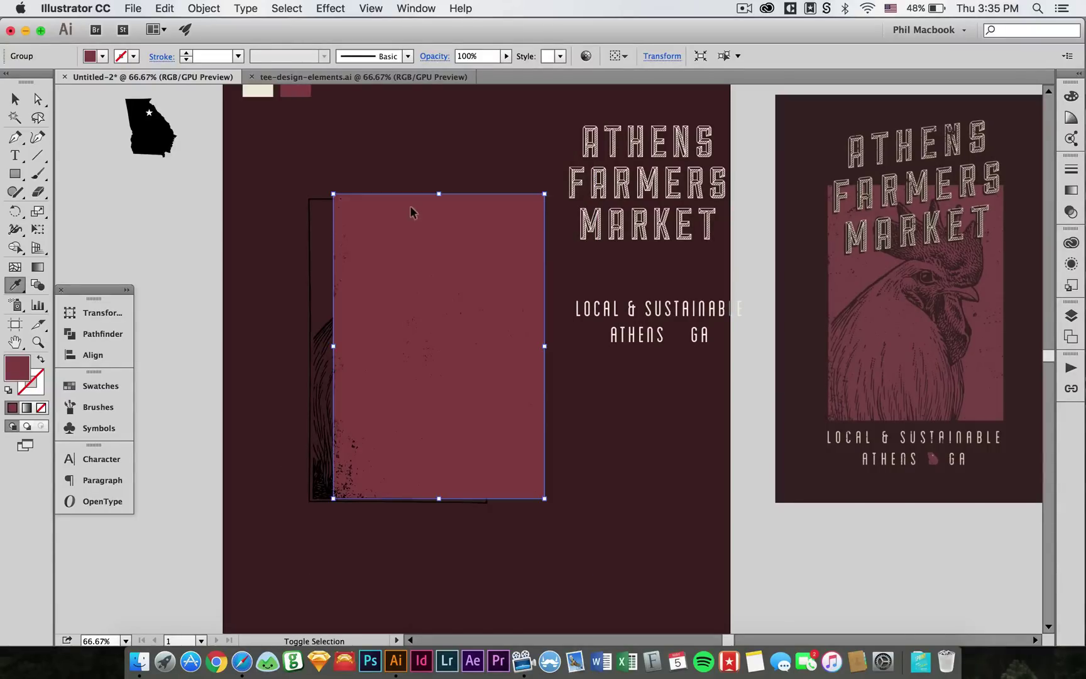
Send the maroon texture behind the rooster and move the framed rooster onto it
{"action": "key", "text": "super+shift+p"}
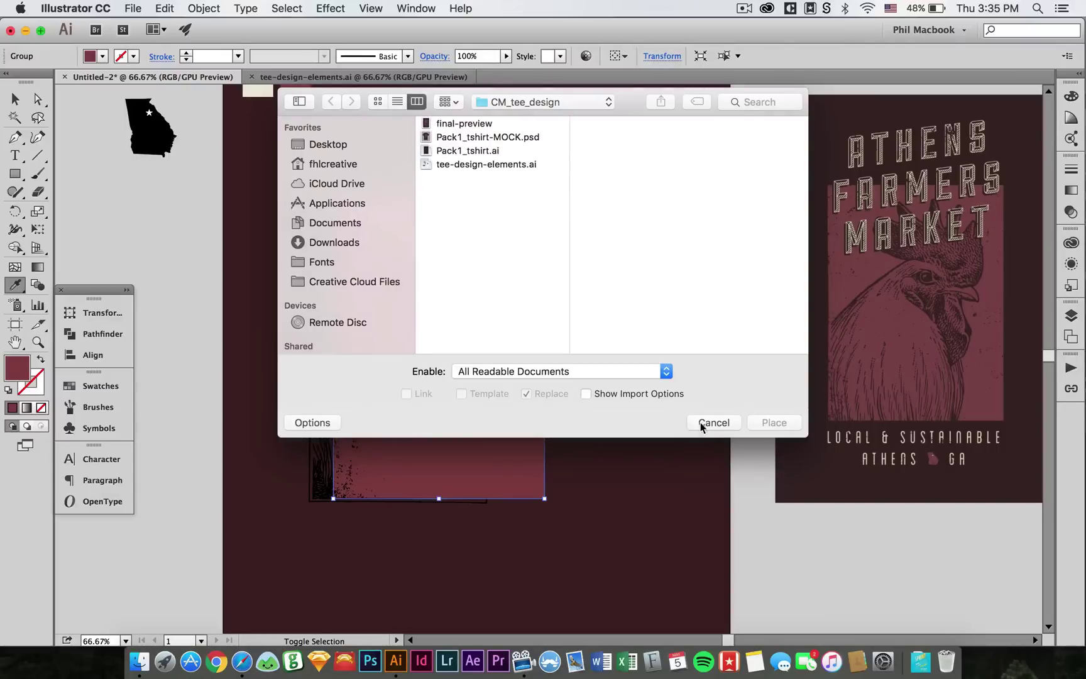
{"action": "left_click", "coordinate": [701, 425]}
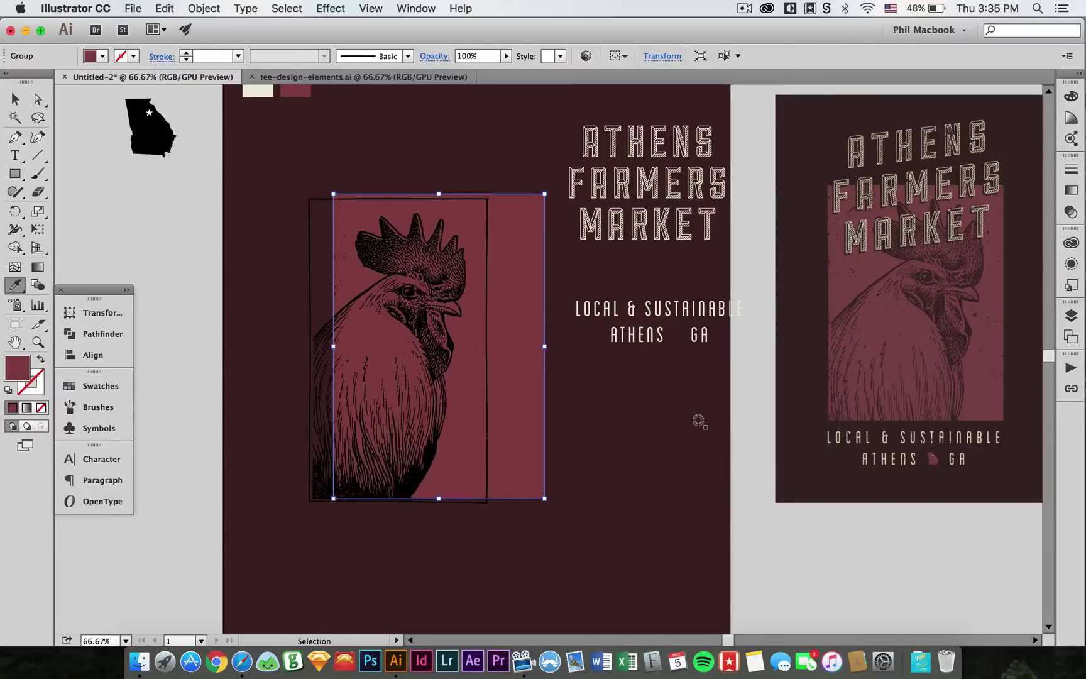
{"action": "key", "text": "v"}
{"action": "left_click", "coordinate": [669, 425]}
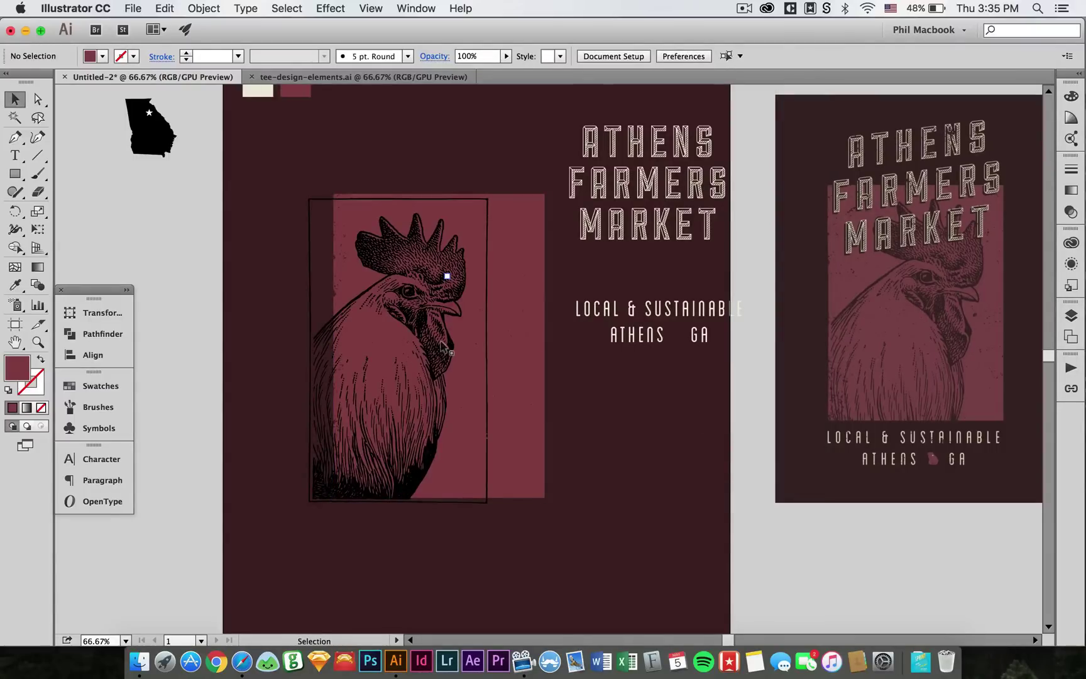
{"action": "left_click_drag", "start_coordinate": [443, 340], "coordinate": [491, 336]}
{"action": "left_click", "coordinate": [597, 396]}
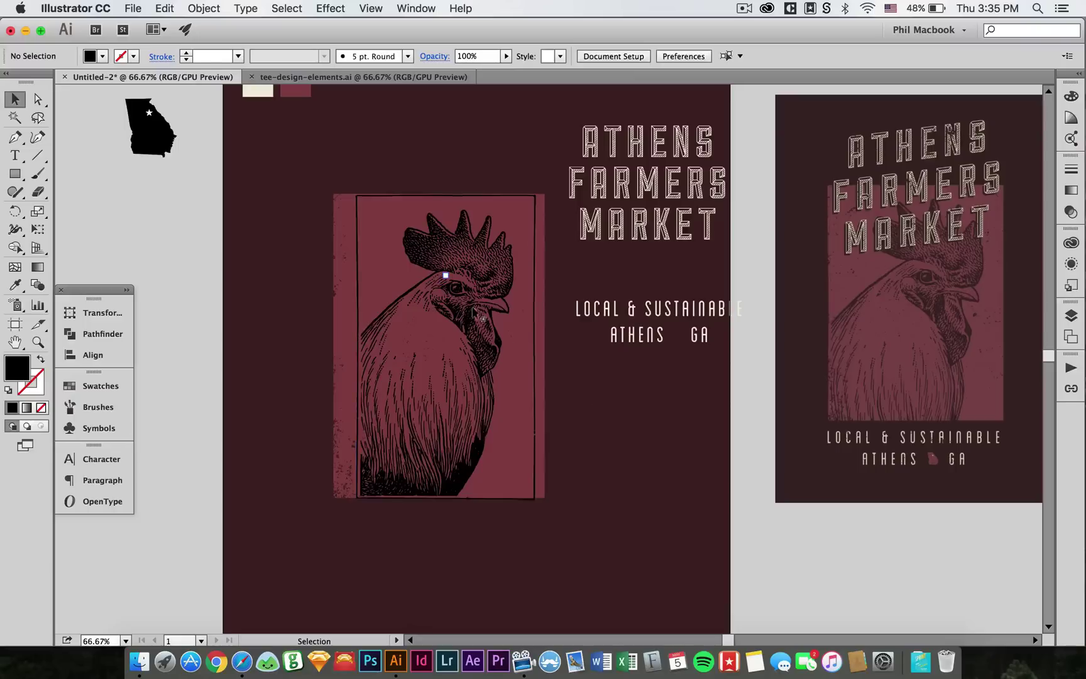
Recolor the framed rooster with the dark Espresso color sampled from the background
{"action": "left_click", "coordinate": [462, 306]}
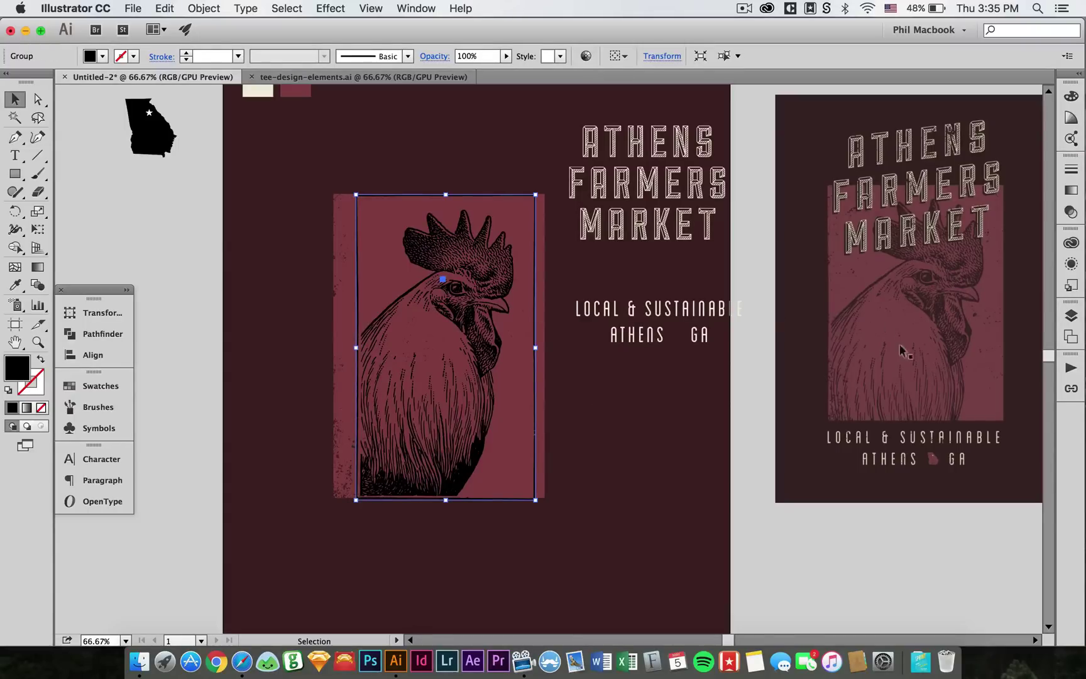
{"action": "left_click", "coordinate": [330, 324]}
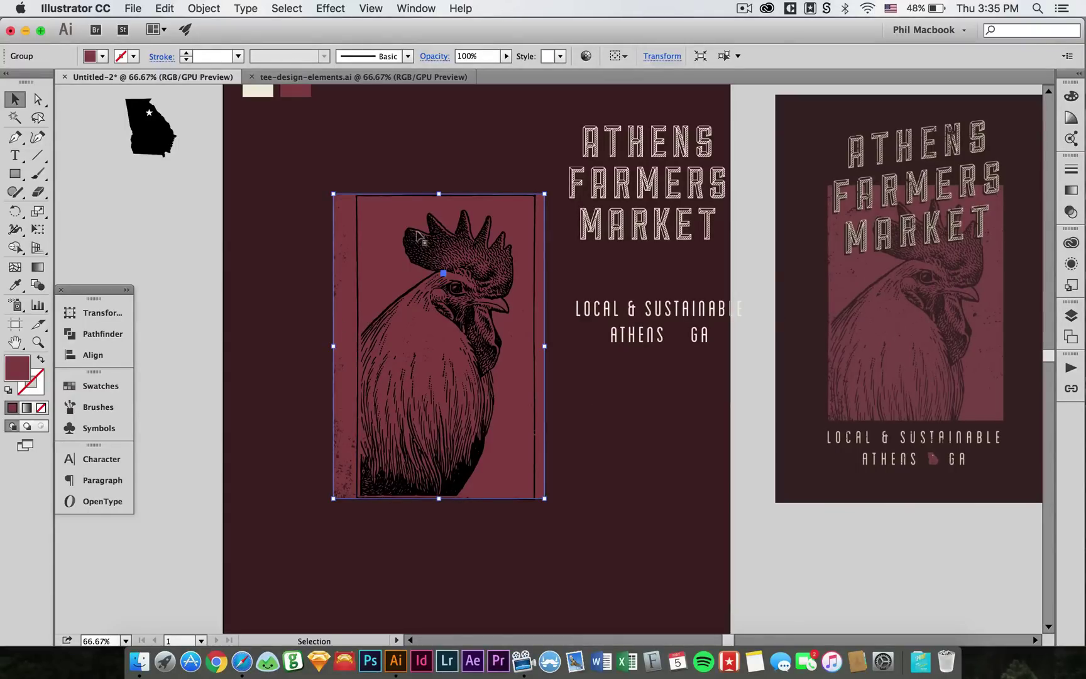
{"action": "left_click", "coordinate": [369, 187]}
{"action": "left_click", "coordinate": [404, 234]}
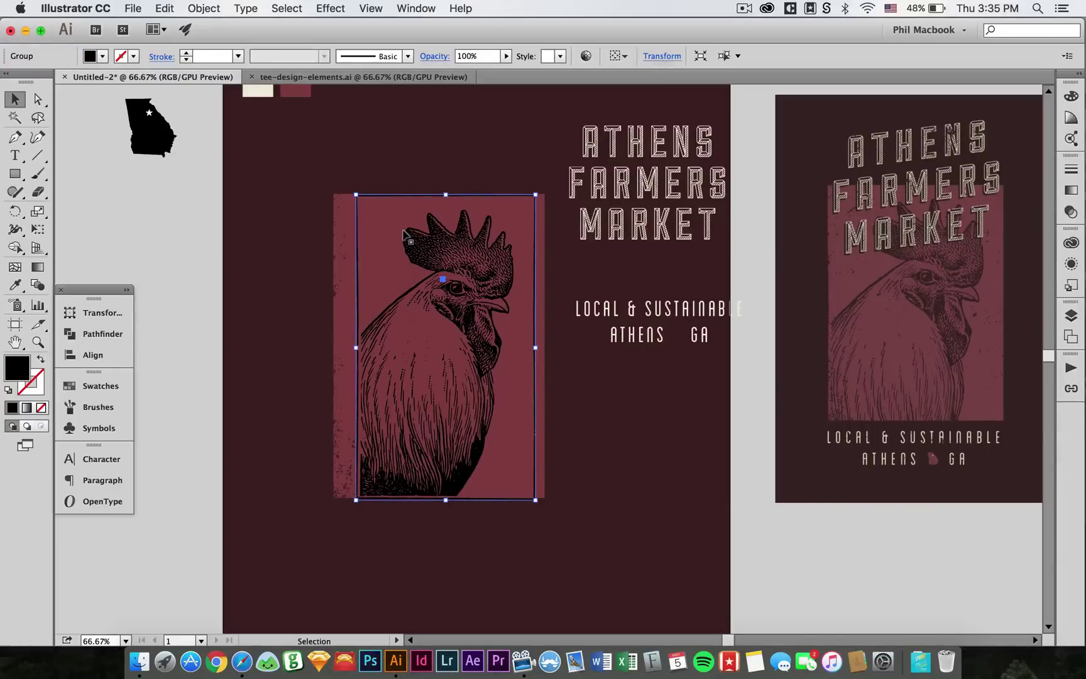
{"action": "key", "text": "i"}
{"action": "left_click", "coordinate": [398, 145]}
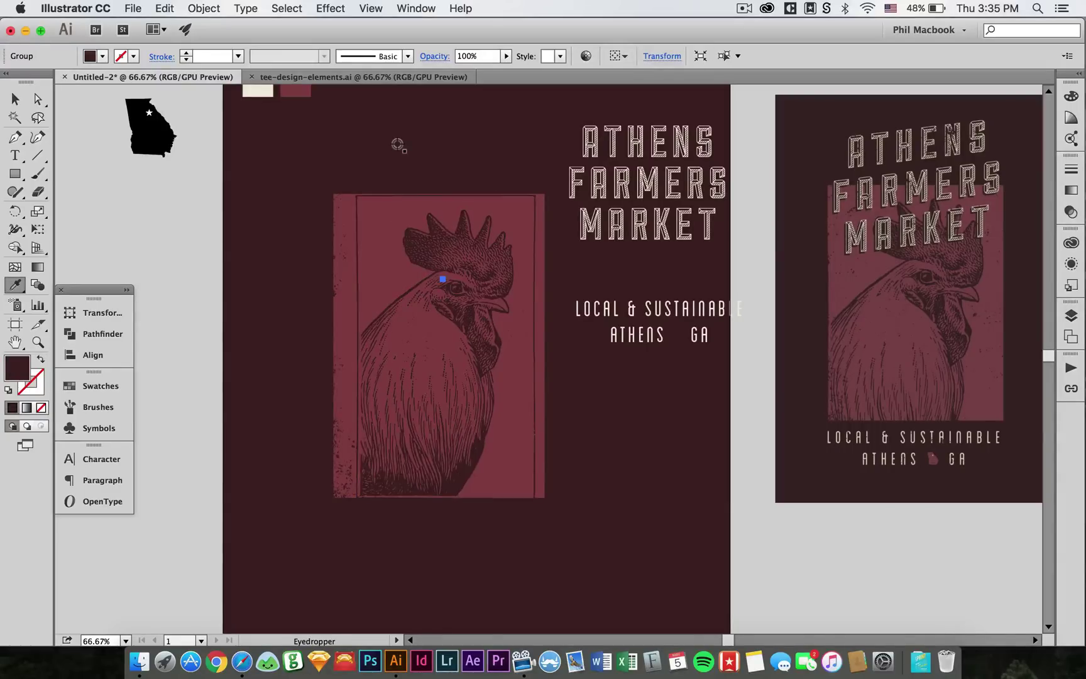
{"action": "key", "text": "v"}
{"action": "left_click", "coordinate": [349, 150]}
Narrow the maroon texture from both sides so its left and right edges meet the rooster's frame lines
{"action": "key", "text": "z"}
{"action": "left_click_drag", "start_coordinate": [678, 523], "coordinate": [704, 533]}
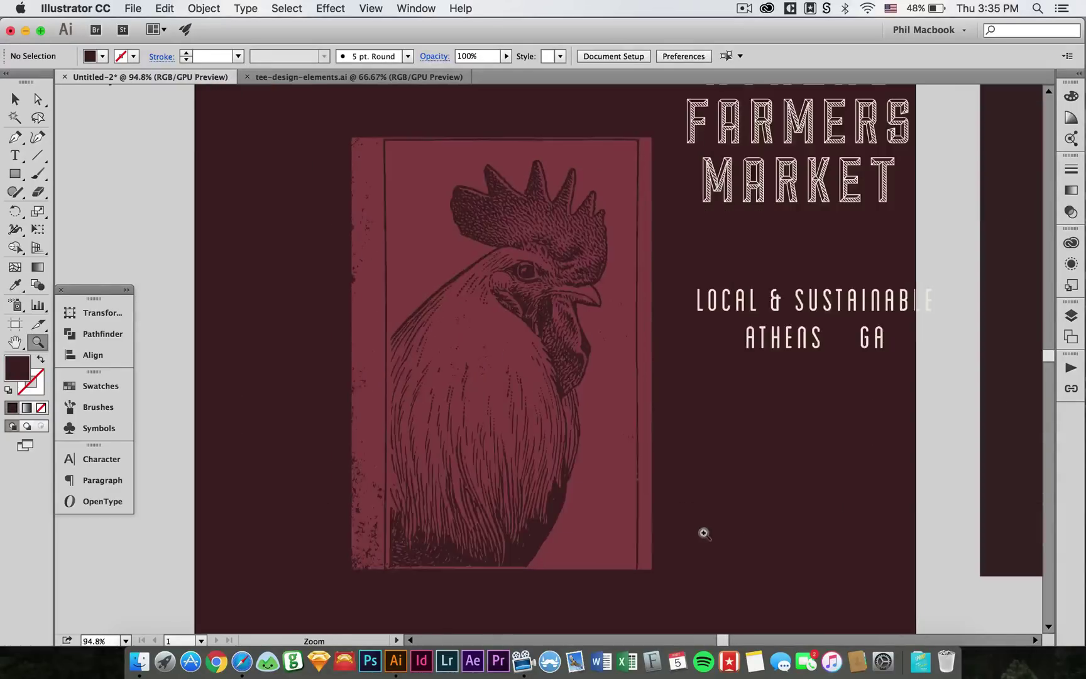
{"action": "key", "text": "v"}
{"action": "left_click", "coordinate": [367, 315]}
{"action": "left_click_drag", "start_coordinate": [351, 349], "coordinate": [385, 353]}
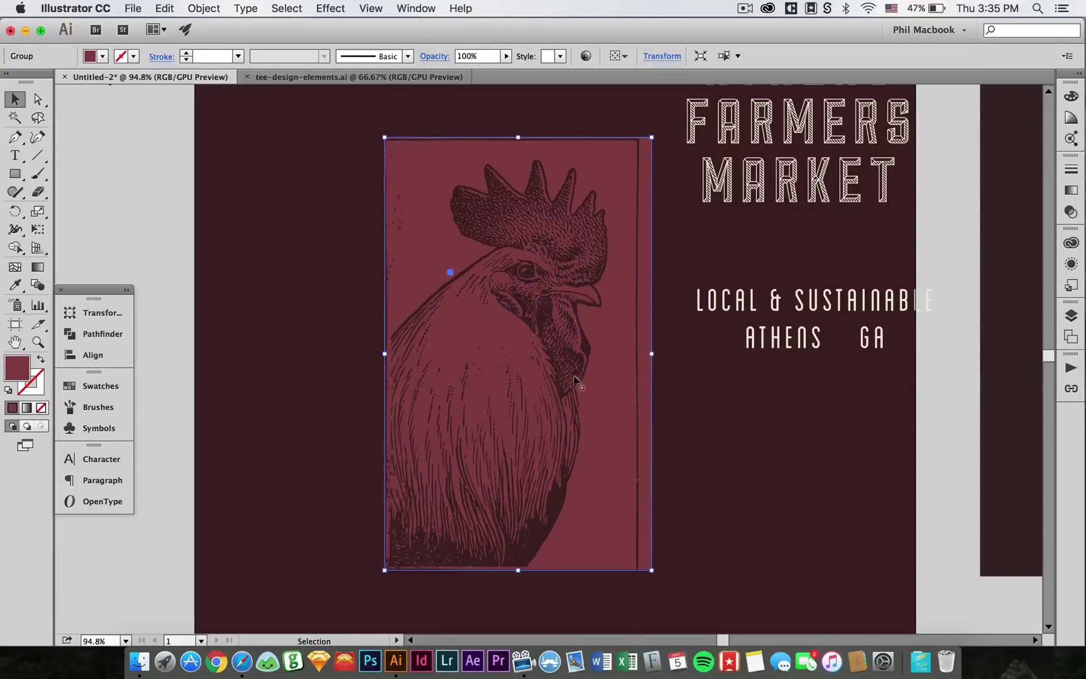
{"action": "left_click_drag", "start_coordinate": [653, 353], "coordinate": [636, 353]}
{"action": "left_click", "coordinate": [678, 394]}
Fine-tune the texture's top edge so it lines up with the rooster's frame line
{"action": "scroll", "coordinate": [680, 409], "scroll_direction": "up", "scroll_amount": 3}
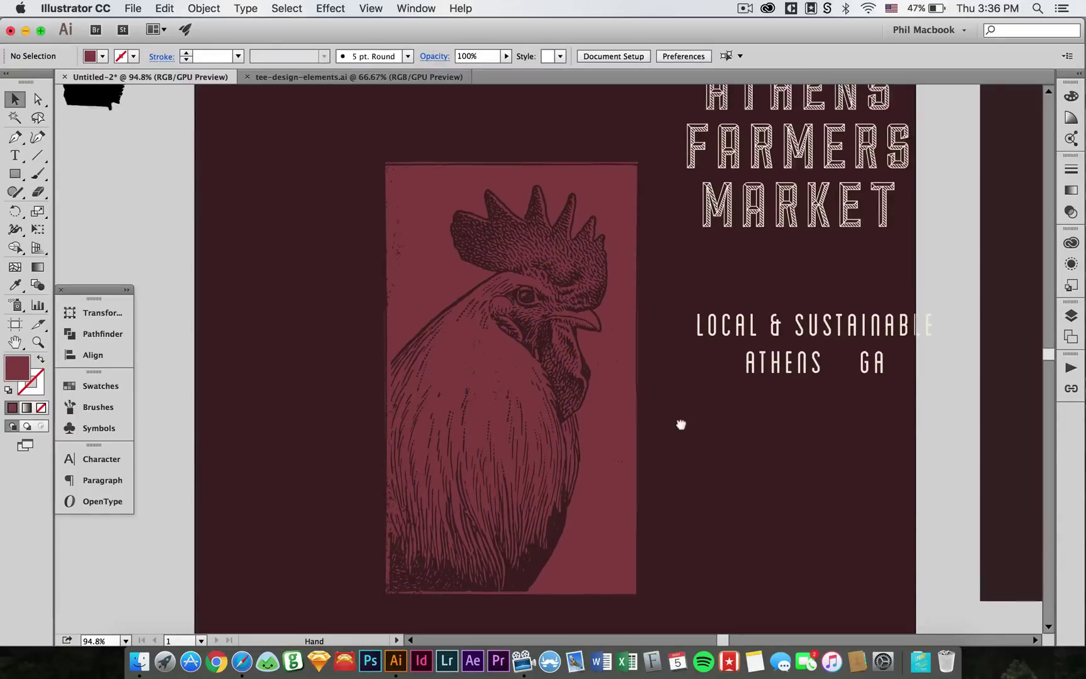
{"action": "key", "text": "z"}
{"action": "left_click_drag", "start_coordinate": [364, 144], "coordinate": [707, 279]}
{"action": "key", "text": "v"}
{"action": "left_click", "coordinate": [642, 297]}
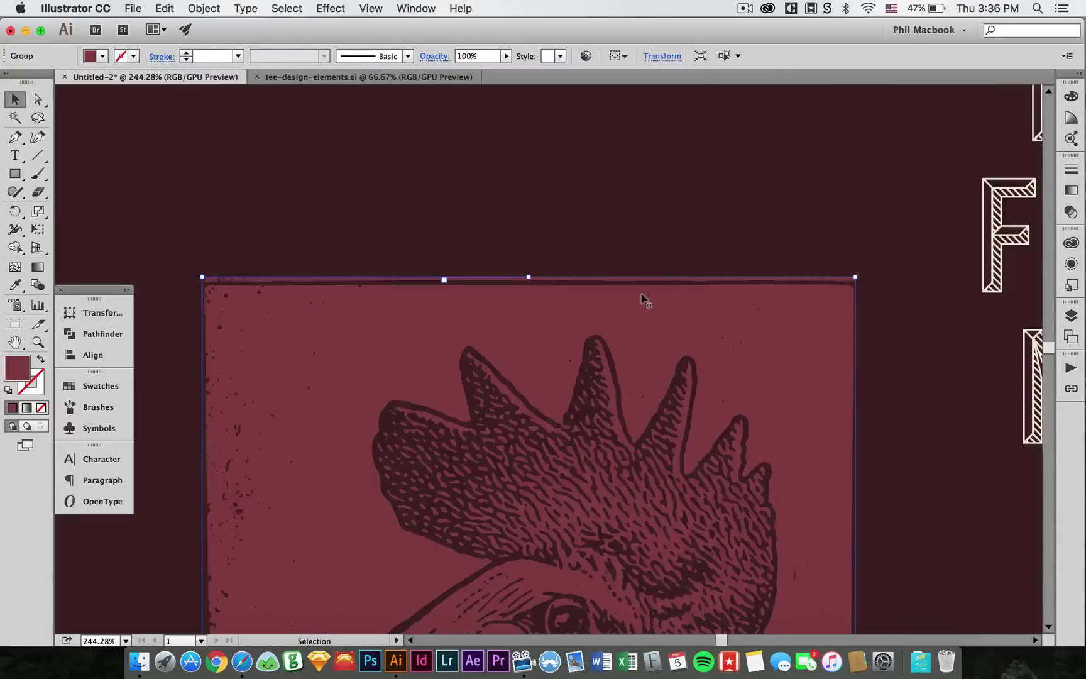
{"action": "left_click_drag", "start_coordinate": [526, 272], "coordinate": [528, 264]}
{"action": "left_click", "coordinate": [534, 240]}
Refine the texture's right and bottom edges against the rooster's frame lines
{"action": "scroll", "coordinate": [582, 219], "scroll_direction": "down", "scroll_amount": 5}
{"action": "scroll", "coordinate": [577, 478], "scroll_direction": "down", "scroll_amount": 5}
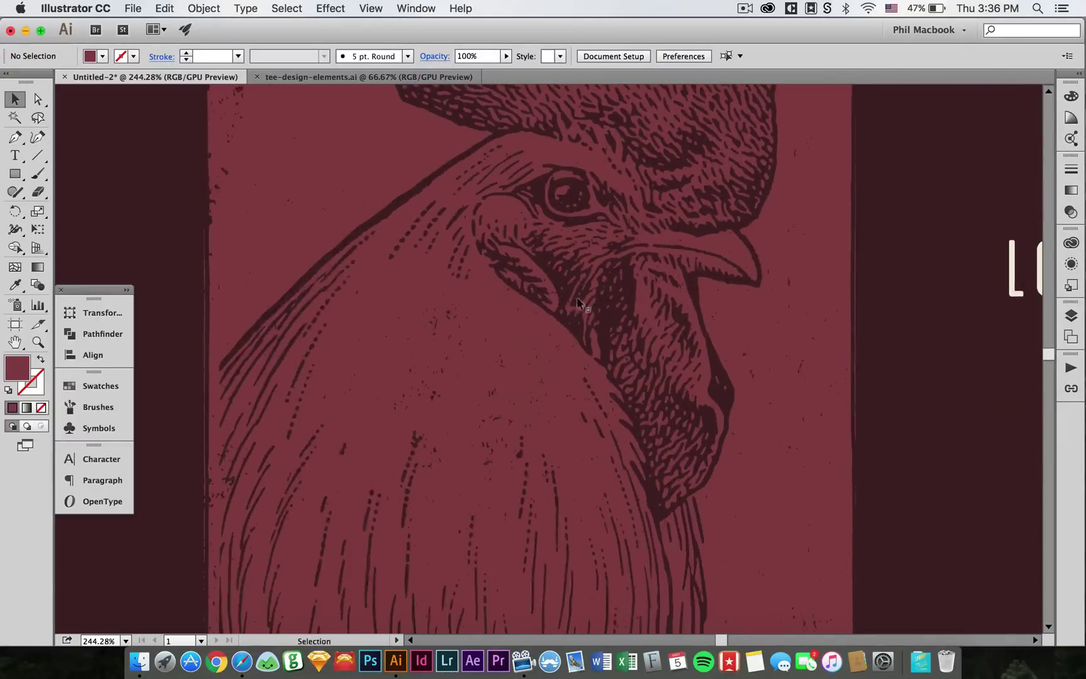
{"action": "scroll", "coordinate": [574, 308], "scroll_direction": "right", "scroll_amount": 5}
{"action": "left_click", "coordinate": [583, 380]}
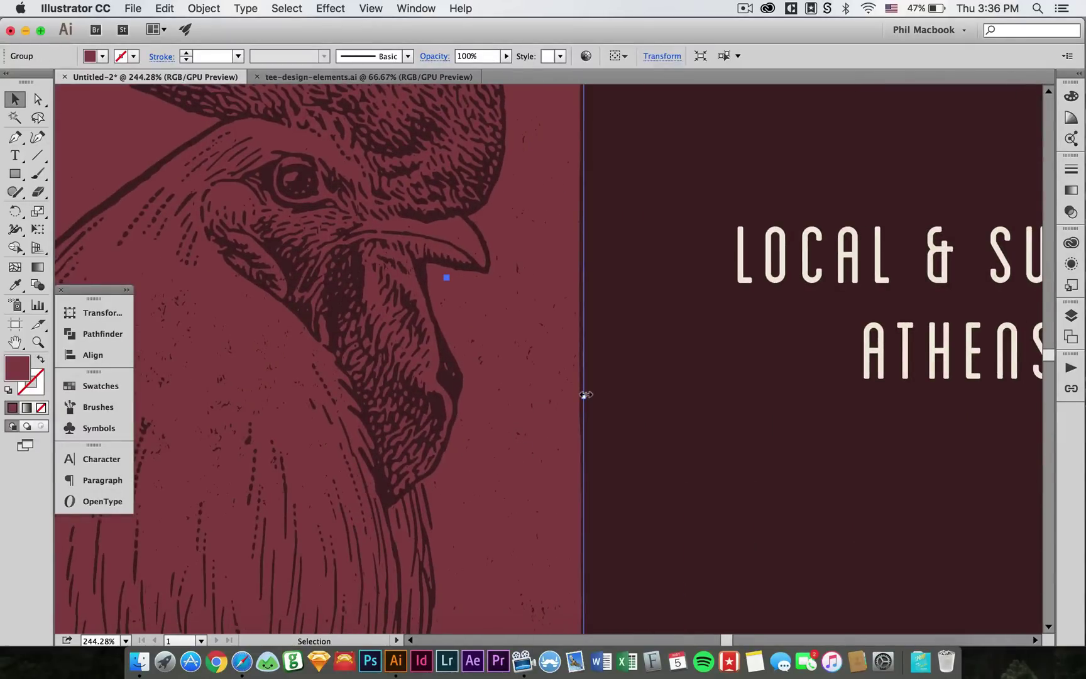
{"action": "left_click", "coordinate": [626, 453]}
{"action": "left_click_drag", "start_coordinate": [626, 454], "coordinate": [621, 198]}
{"action": "left_click", "coordinate": [448, 389]}
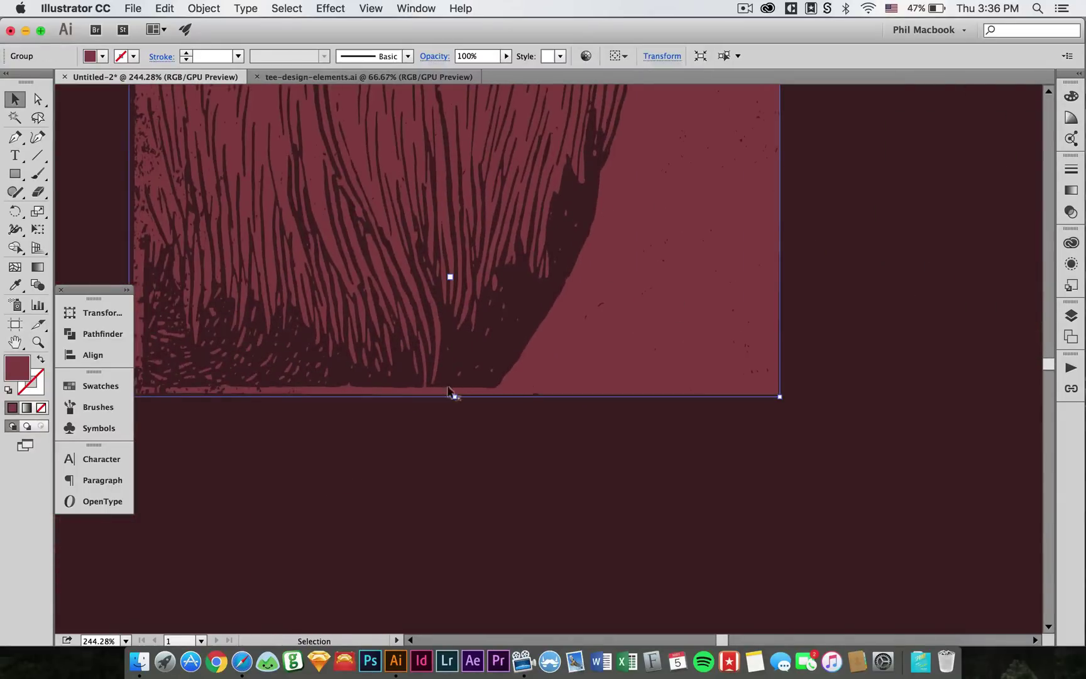
{"action": "left_click", "coordinate": [513, 444]}
Shorten the maroon texture from its bottom edge to crop off the rooster's dark base
{"action": "key", "text": "super+minus"}
{"action": "key", "text": "super+minus"}
{"action": "key", "text": "super+minus"}
{"action": "key", "text": "super+minus"}
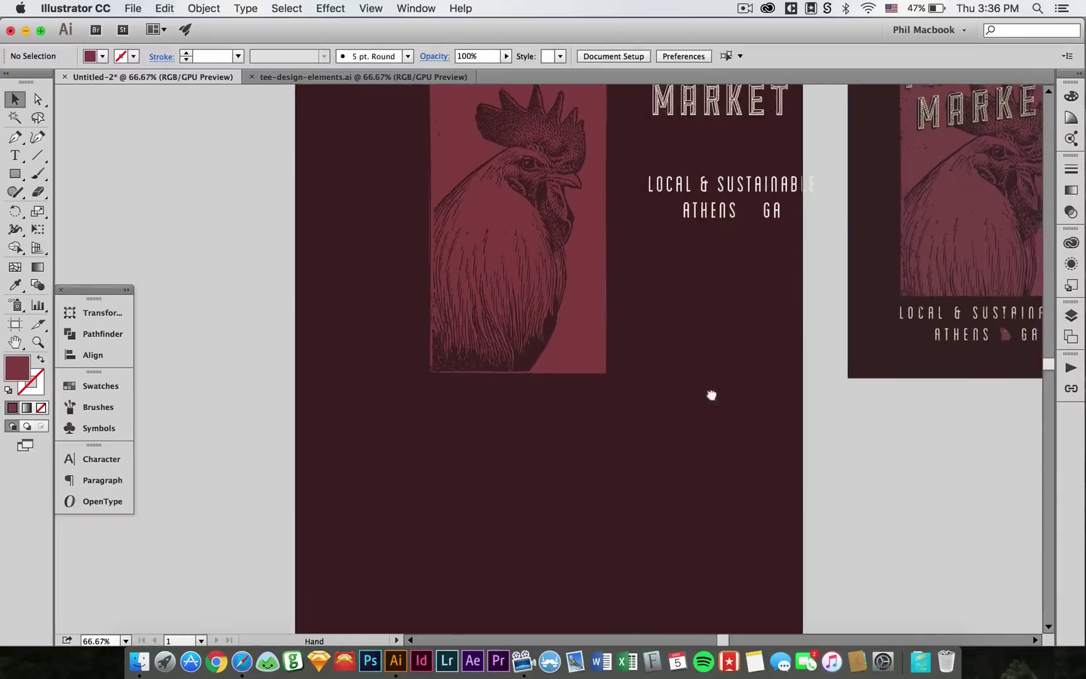
{"action": "left_click_drag", "start_coordinate": [711, 394], "coordinate": [594, 523]}
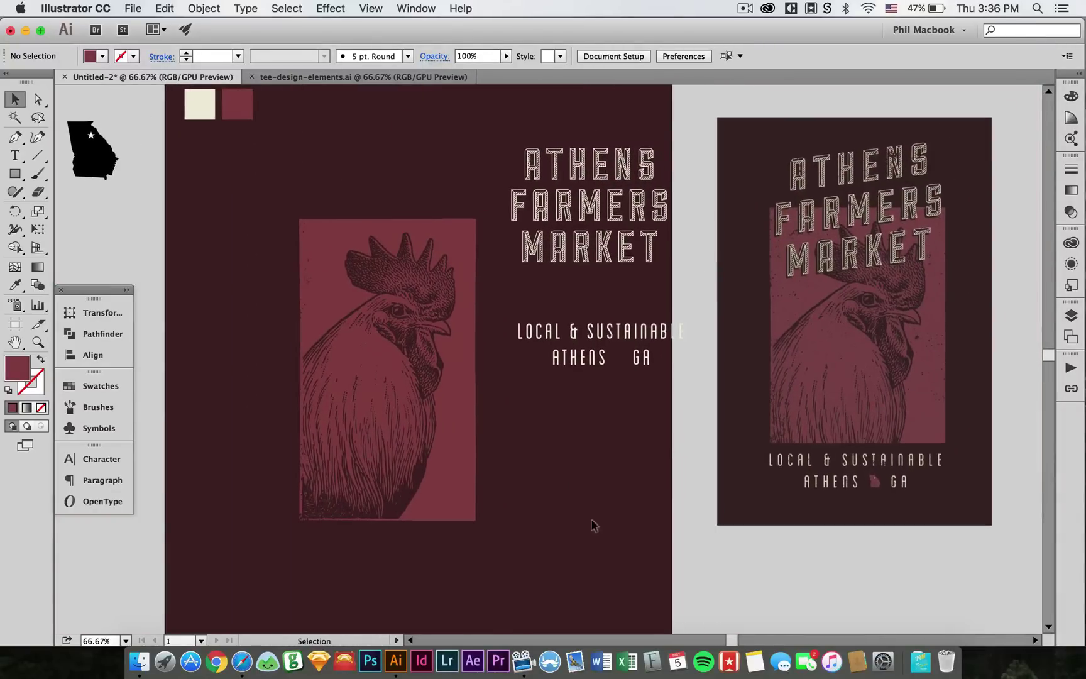
{"action": "left_click_drag", "start_coordinate": [224, 412], "coordinate": [252, 413]}
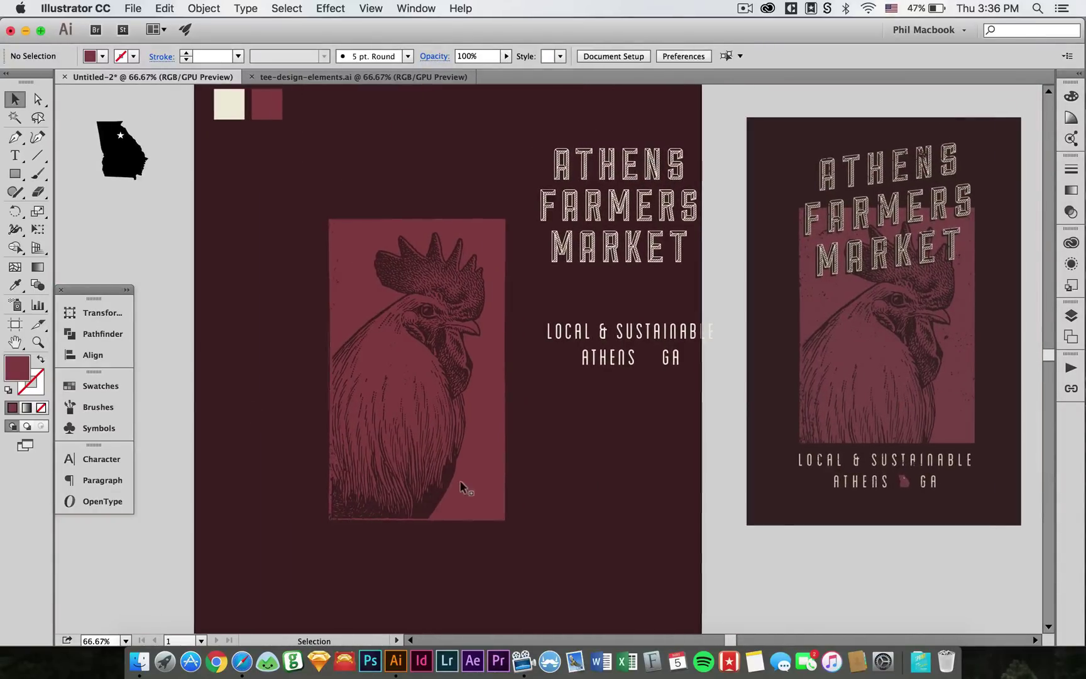
{"action": "left_click", "coordinate": [433, 501]}
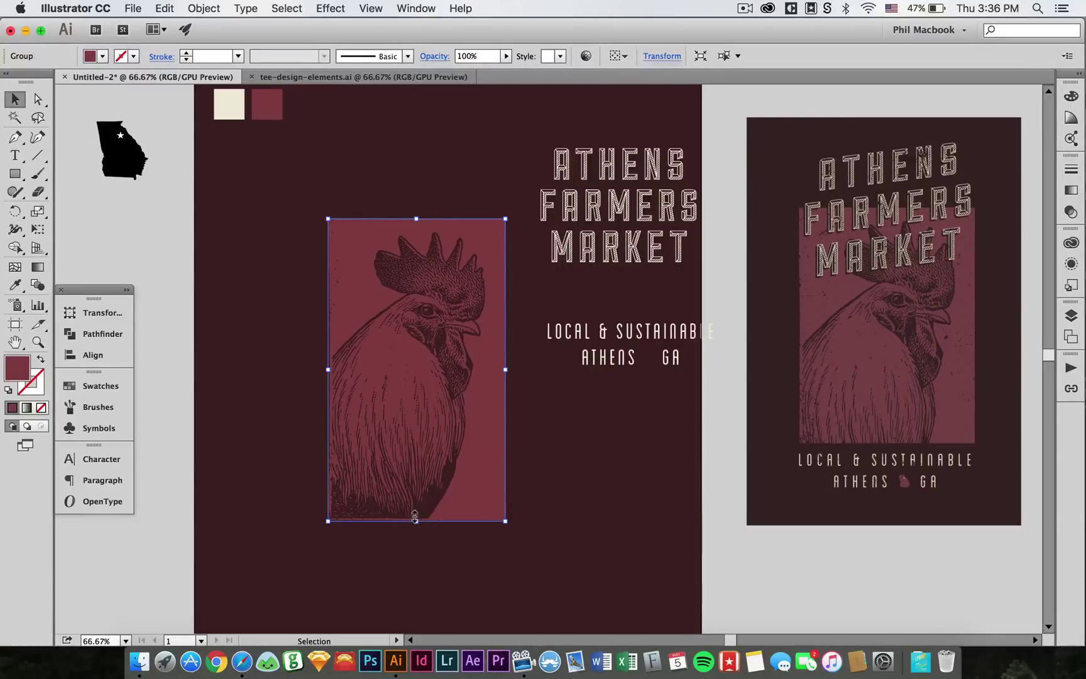
{"action": "left_click_drag", "start_coordinate": [415, 514], "coordinate": [417, 451]}
{"action": "left_click", "coordinate": [599, 470]}
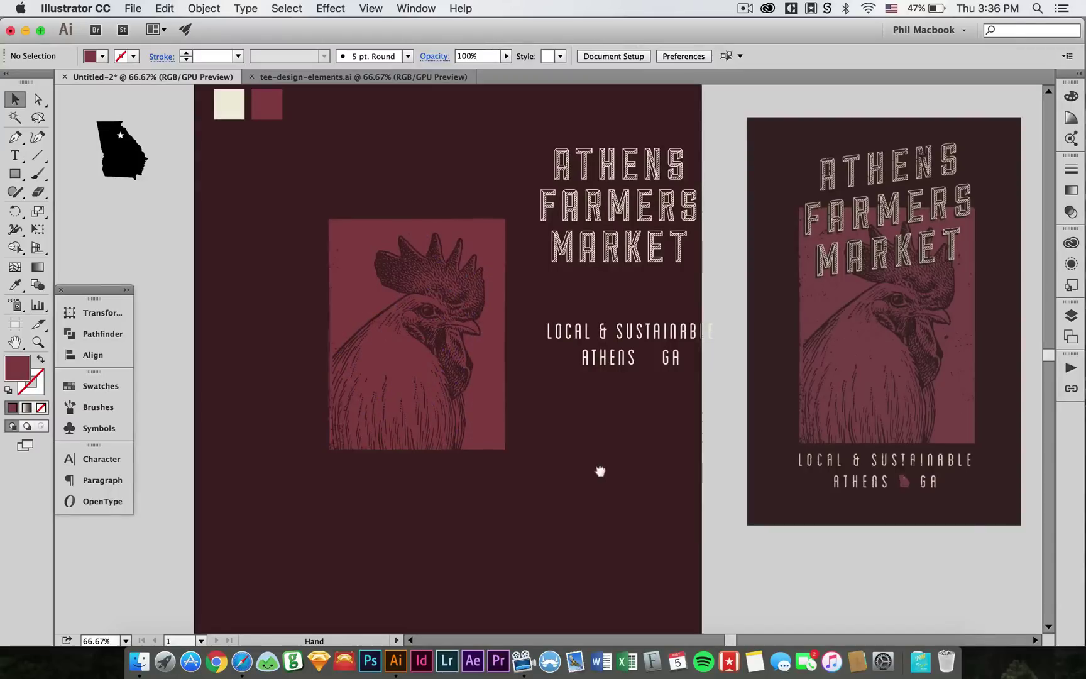
Lower the texture's bottom edge slightly so a little more of the rooster's feathers show
{"action": "left_click_drag", "start_coordinate": [599, 470], "coordinate": [560, 497]}
{"action": "left_click", "coordinate": [379, 468]}
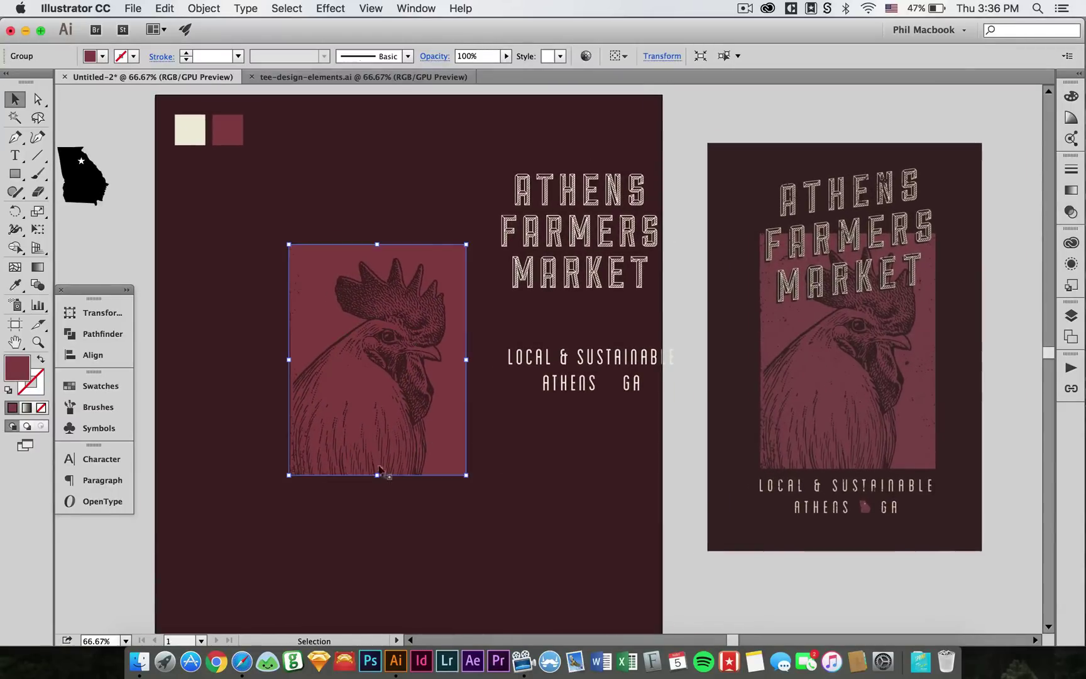
{"action": "left_click_drag", "start_coordinate": [374, 474], "coordinate": [375, 548]}
{"action": "left_click", "coordinate": [529, 484]}
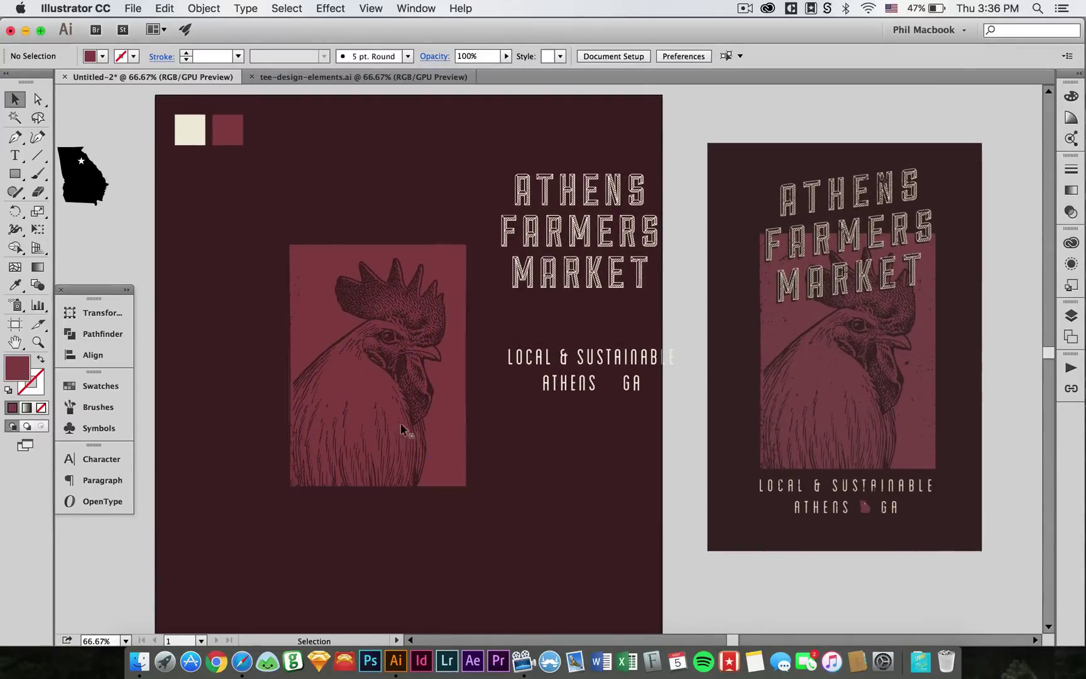
{"action": "left_click", "coordinate": [413, 406]}
{"action": "left_click", "coordinate": [523, 430]}
{"action": "key", "text": "super+z"}
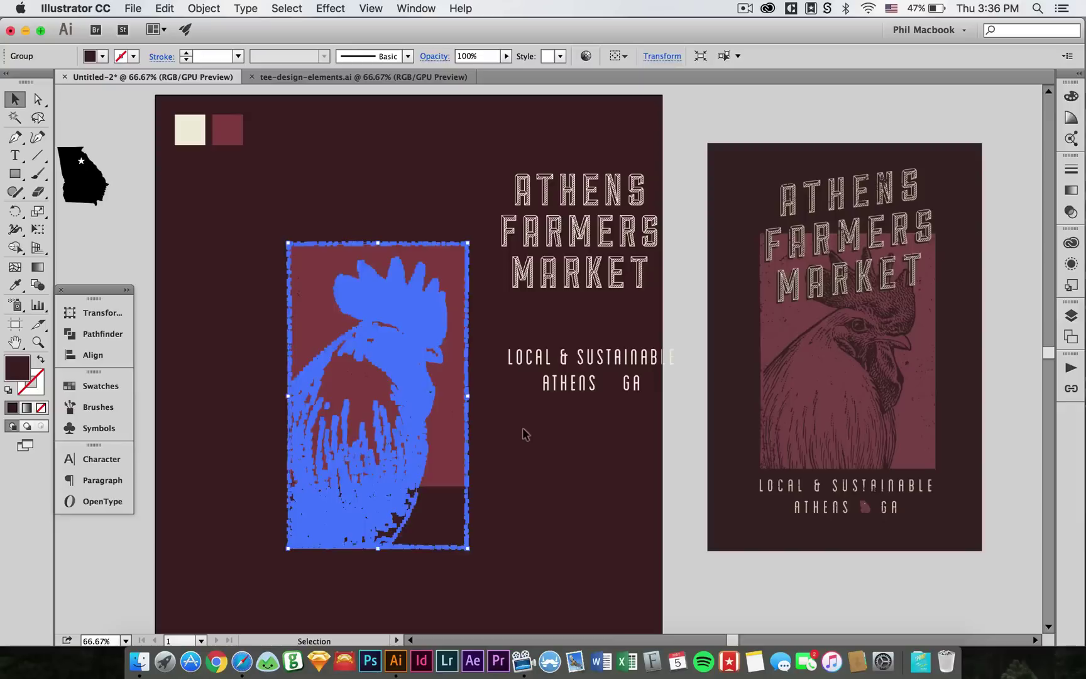
{"action": "left_click", "coordinate": [523, 431]}
{"action": "left_click", "coordinate": [452, 435]}
{"action": "left_click", "coordinate": [521, 453]}
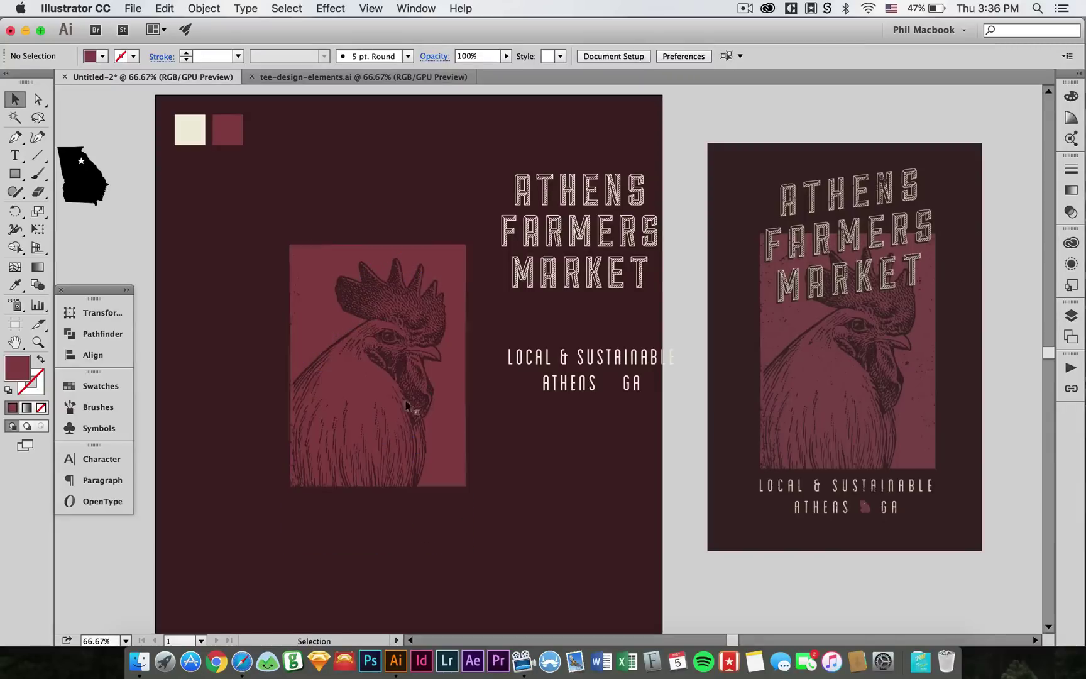
Nudge the rooster and its maroon texture together slightly right and down on the artboard, with selection edges hidden
{"action": "left_click", "coordinate": [404, 479]}
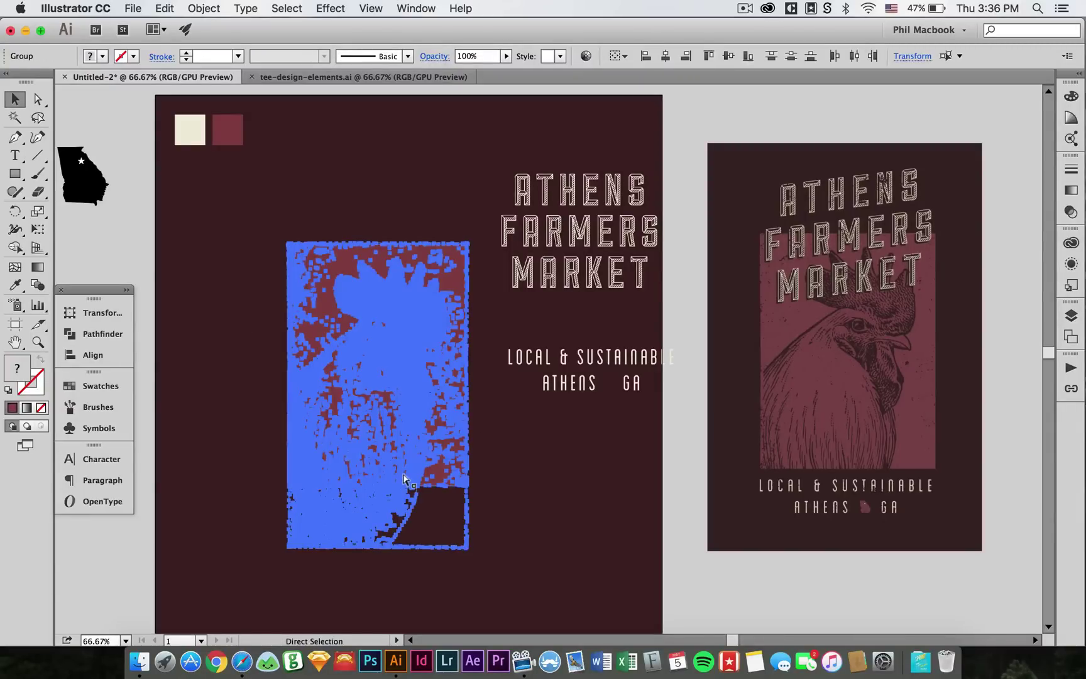
{"action": "key", "text": "super+h"}
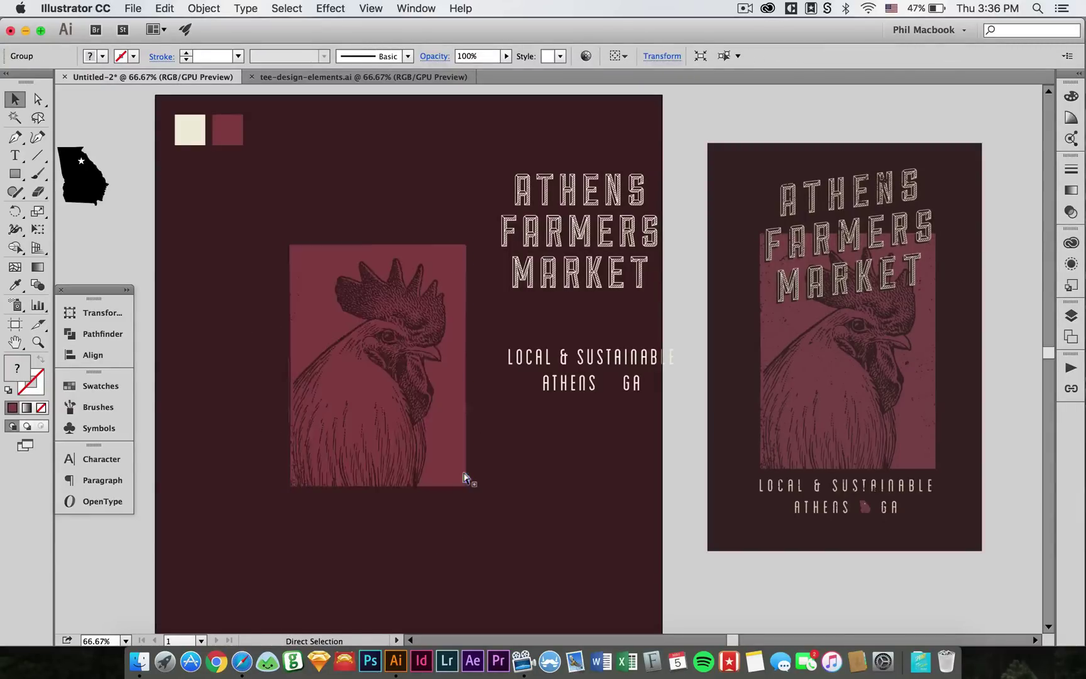
{"action": "left_click_drag", "start_coordinate": [400, 400], "coordinate": [413, 402]}
{"action": "left_click", "coordinate": [546, 436]}
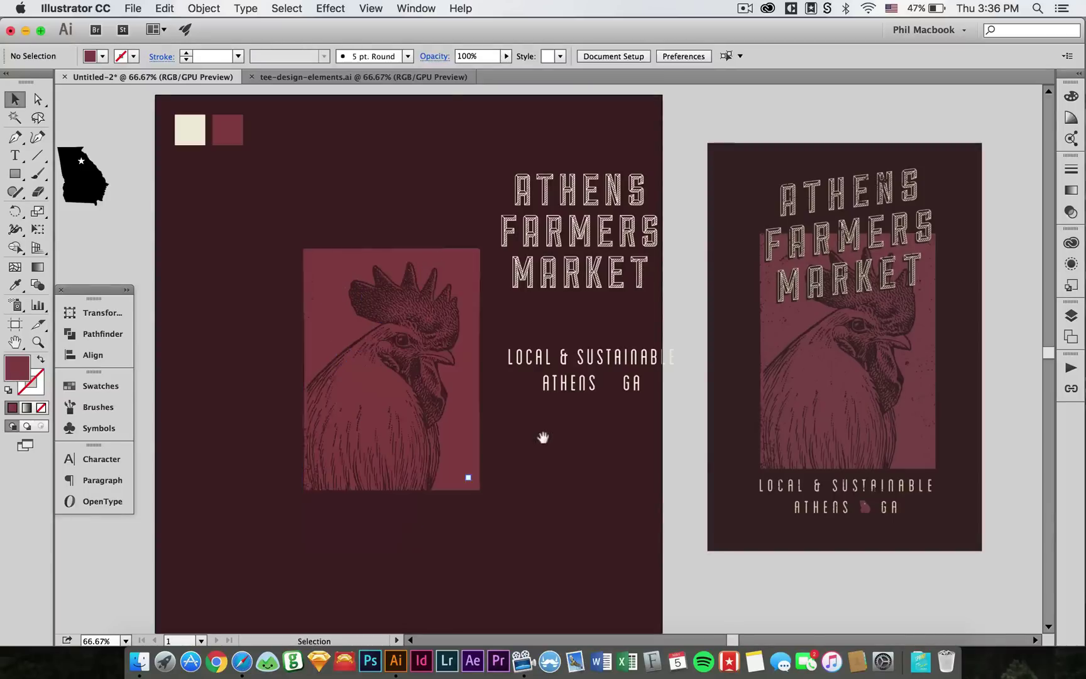
{"action": "left_click_drag", "start_coordinate": [545, 436], "coordinate": [586, 438]}
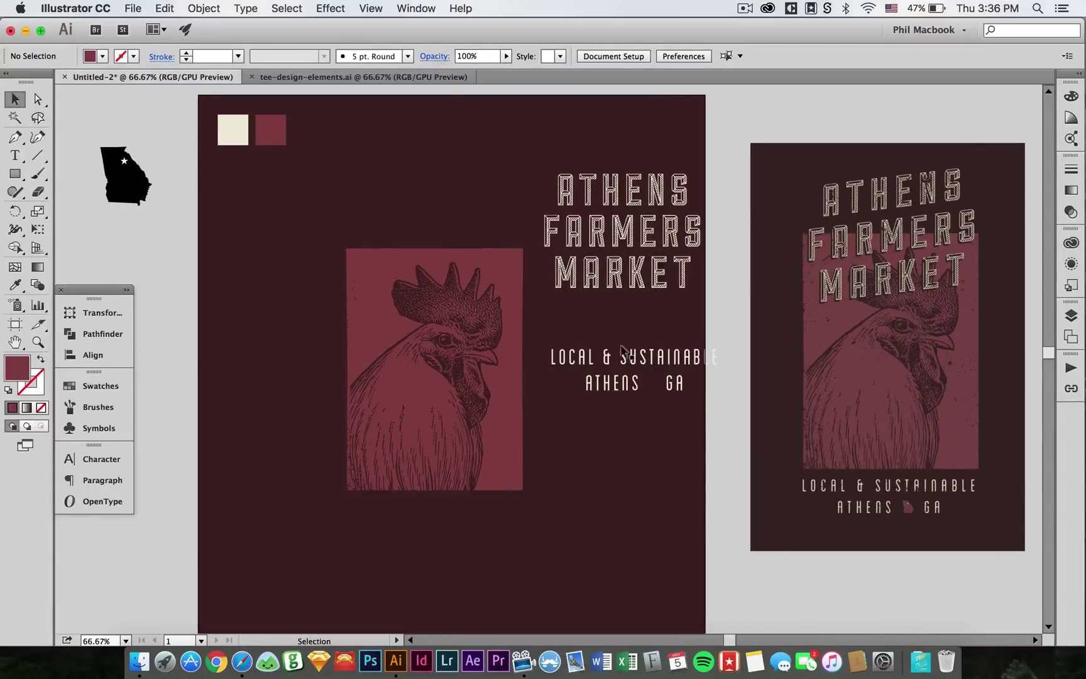
Move the LOCAL & SUSTAINABLE ATHENS GA text directly beneath the rooster rectangle, centred on it
{"action": "left_click_drag", "start_coordinate": [621, 350], "coordinate": [396, 492]}
{"action": "left_click_drag", "start_coordinate": [417, 503], "coordinate": [426, 505]}
{"action": "left_click", "coordinate": [627, 521]}
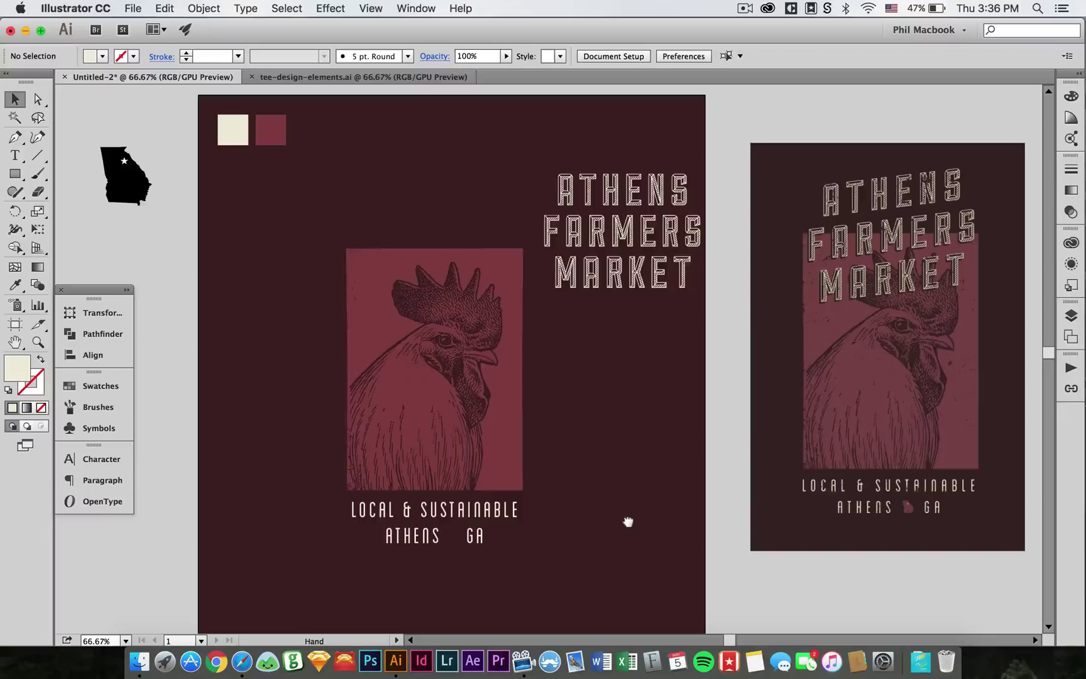
Reduce the LOCAL & SUSTAINABLE ATHENS GA text to a font size of 41 px
{"action": "scroll", "coordinate": [622, 496], "scroll_direction": "down", "scroll_amount": 2}
{"action": "left_click", "coordinate": [496, 473]}
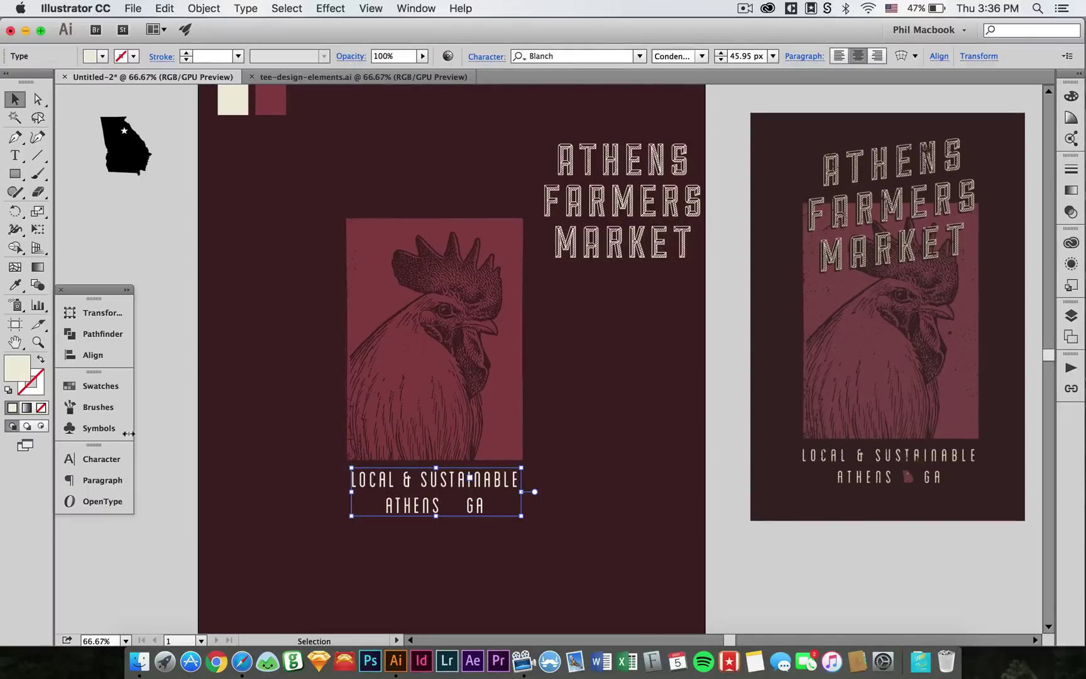
{"action": "left_click", "coordinate": [99, 458]}
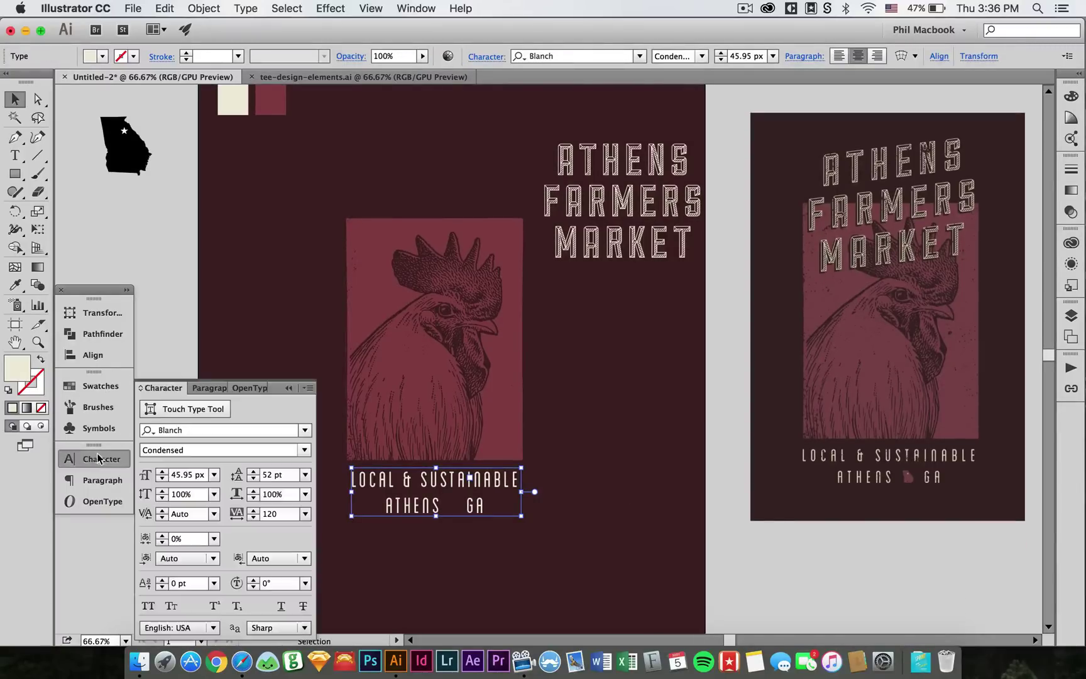
{"action": "left_click", "coordinate": [162, 479]}
{"action": "left_click", "coordinate": [162, 479]}
{"action": "left_click", "coordinate": [162, 479]}
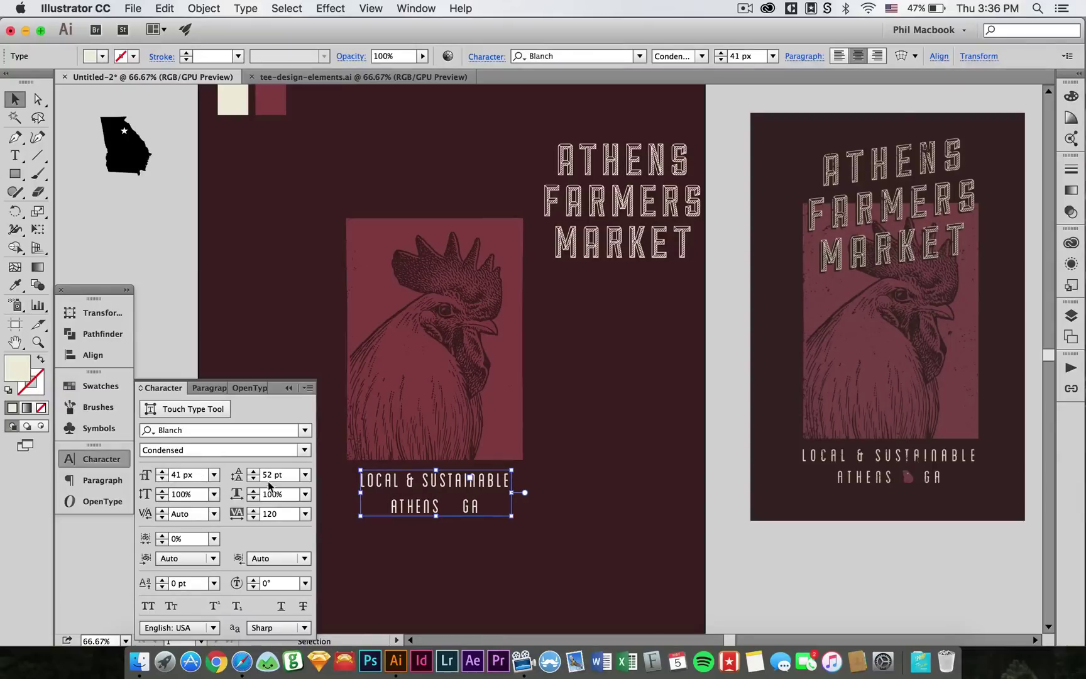
Set the tagline's tracking to 150 and convert the text to outlines
{"action": "left_click", "coordinate": [271, 514]}
{"action": "type", "text": "150"}
{"action": "key", "text": "Return"}
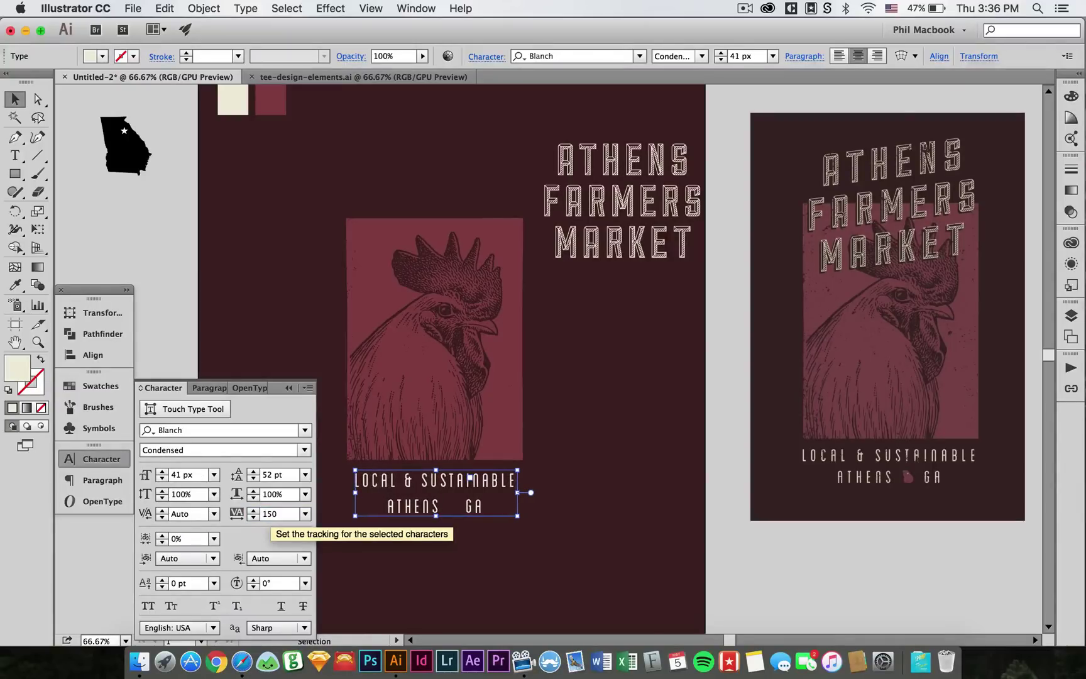
{"action": "left_click", "coordinate": [101, 459]}
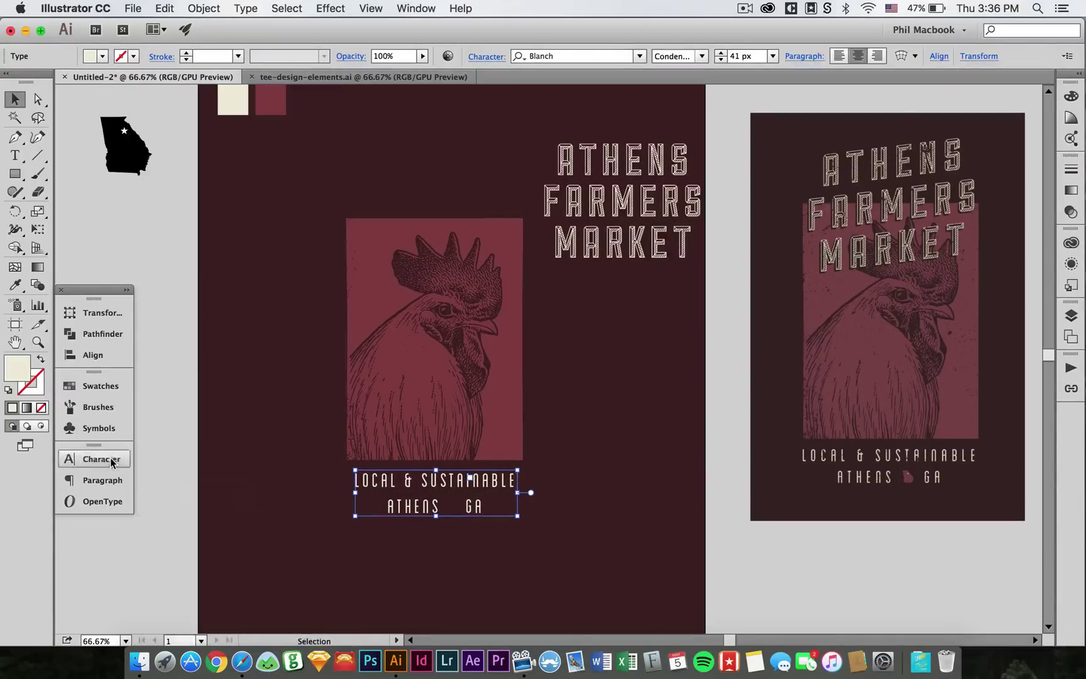
{"action": "right_click", "coordinate": [390, 479]}
{"action": "left_click", "coordinate": [437, 551]}
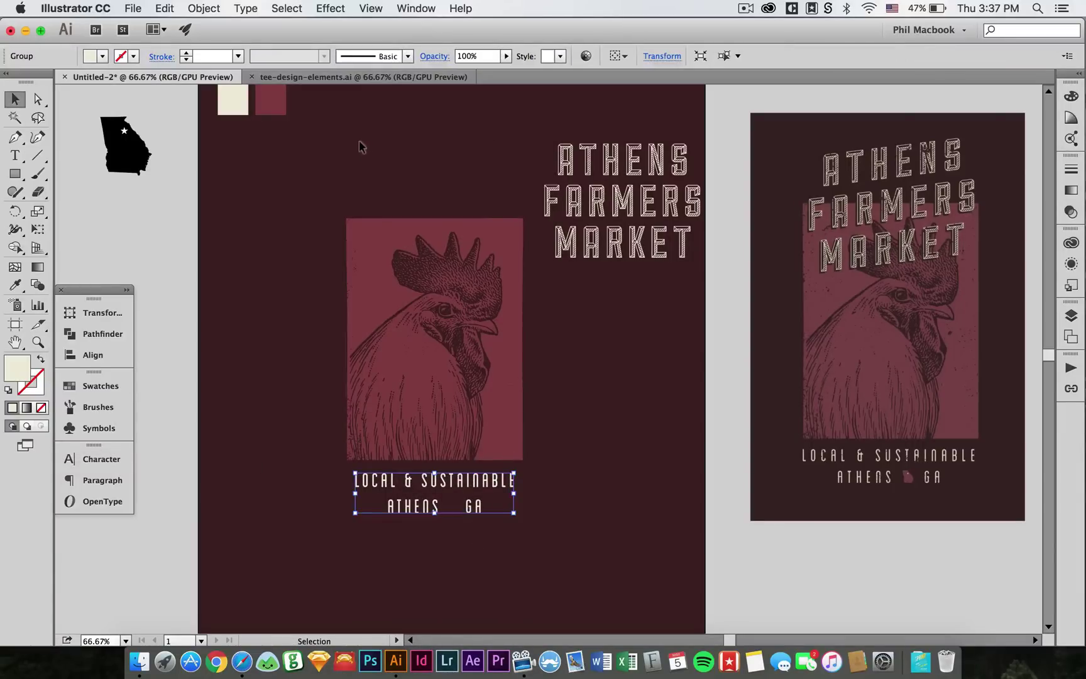
Place the black Georgia state shape between ATHENS and GA, scaled down to about the height of the letters
{"action": "left_click", "coordinate": [130, 149]}
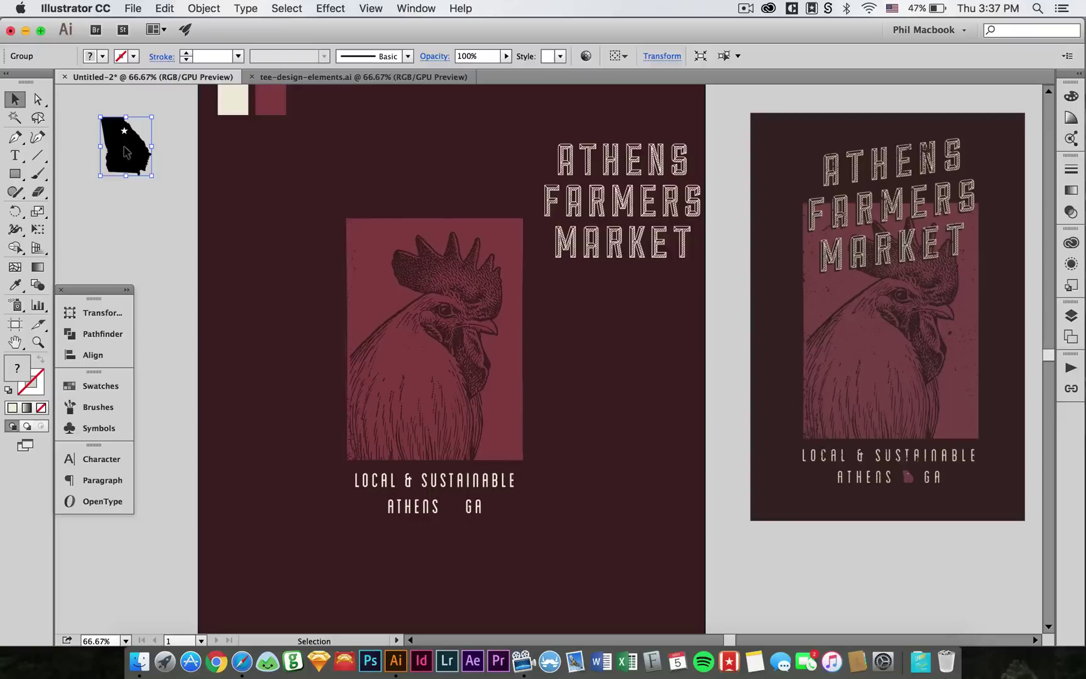
{"action": "left_click_drag", "start_coordinate": [126, 151], "coordinate": [469, 523]}
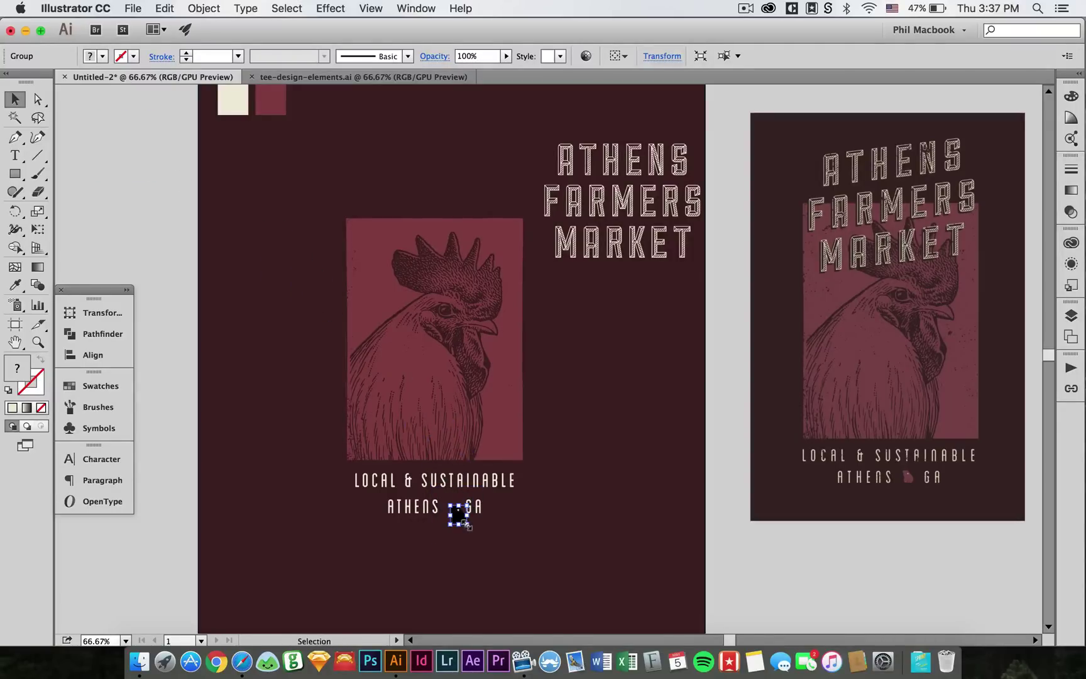
{"action": "key", "text": "z"}
{"action": "left_click_drag", "start_coordinate": [423, 479], "coordinate": [582, 546]}
{"action": "key", "text": "v"}
{"action": "left_click", "coordinate": [551, 458]}
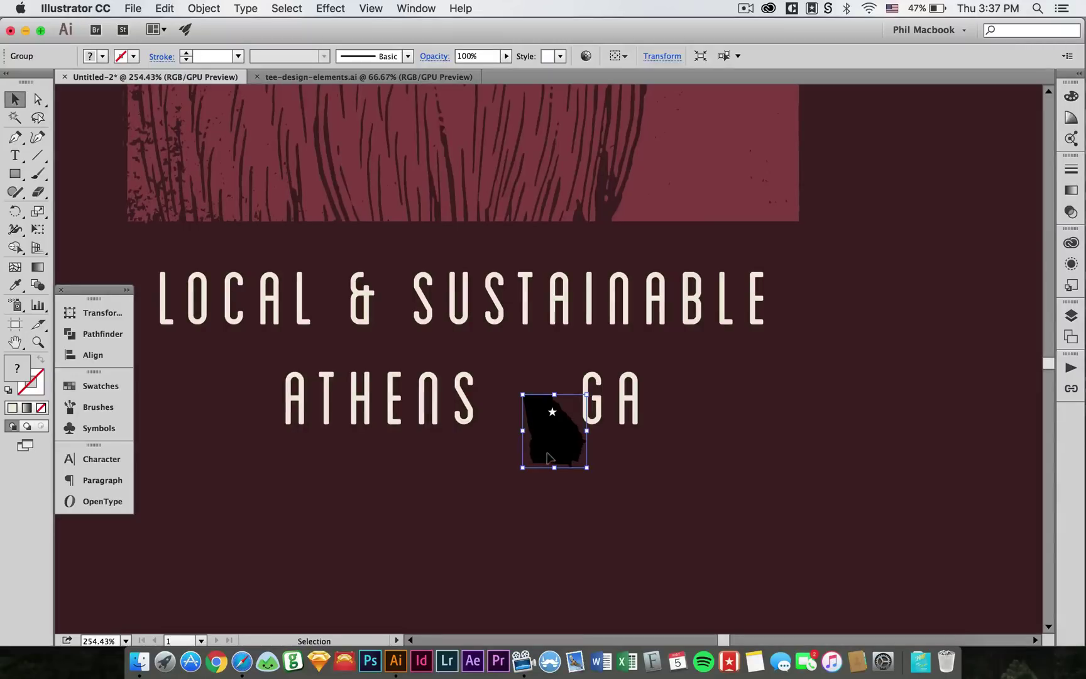
{"action": "mouse_move", "coordinate": [569, 437]}
{"action": "left_mouse_down"}
{"action": "mouse_move", "coordinate": [542, 408]}
{"action": "mouse_move", "coordinate": [553, 429]}
{"action": "left_mouse_up"}
{"action": "left_click", "coordinate": [575, 495]}
Recolour the Georgia state shape with the maroon sampled from the rooster's texture
{"action": "scroll", "coordinate": [565, 485], "scroll_direction": "up", "scroll_amount": 1}
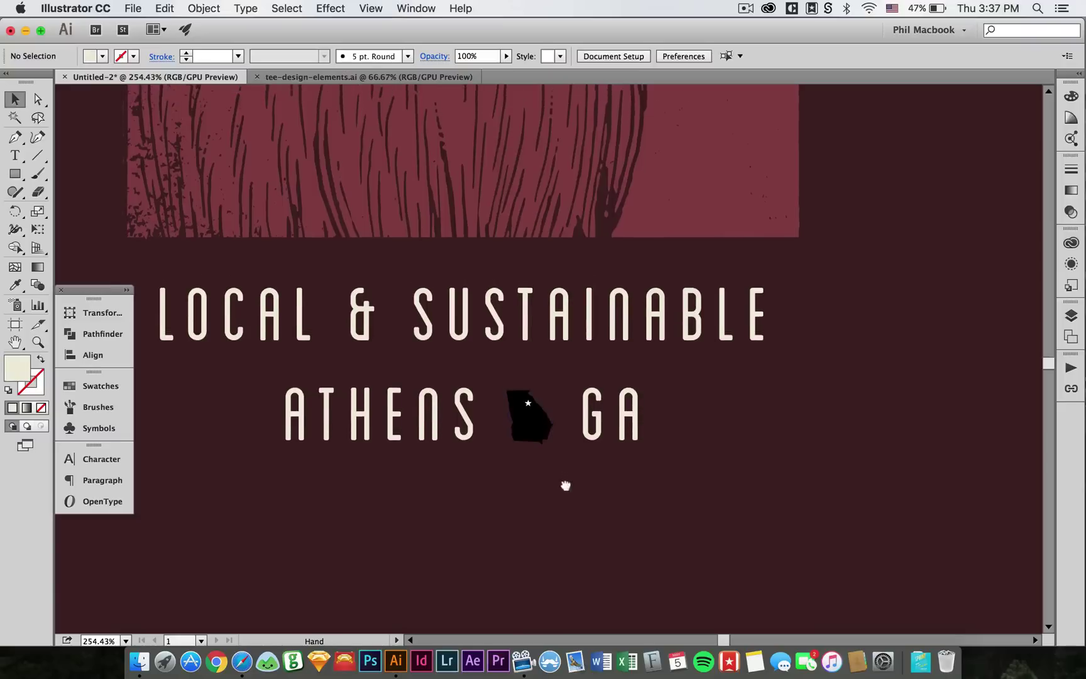
{"action": "key", "text": "a"}
{"action": "left_click", "coordinate": [530, 425]}
{"action": "key", "text": "i"}
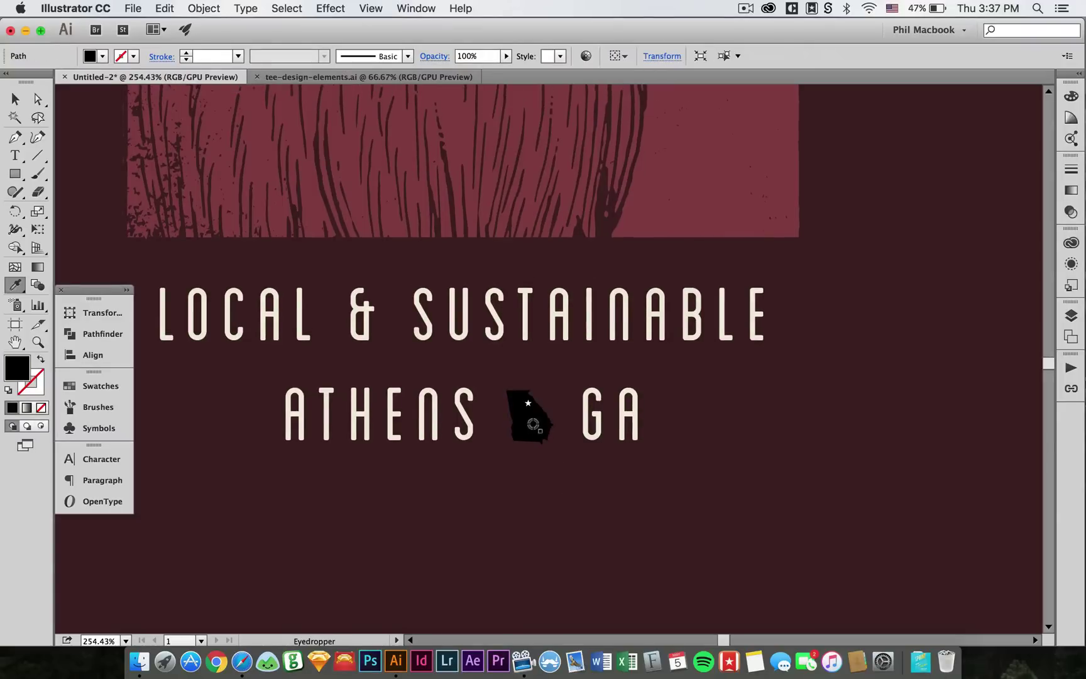
{"action": "left_click", "coordinate": [665, 232]}
{"action": "key", "text": "v"}
Recolour the star inside the Georgia shape with the cream sampled from the GA lettering
{"action": "key", "text": "a"}
{"action": "left_click", "coordinate": [522, 397]}
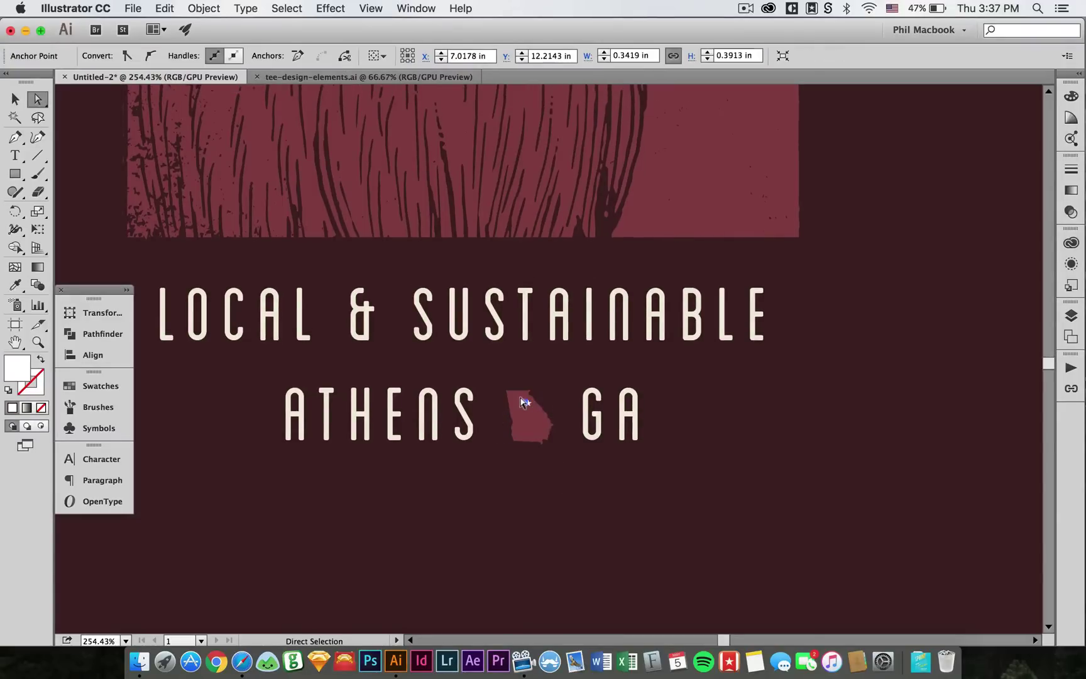
{"action": "left_click", "coordinate": [524, 400]}
{"action": "key", "text": "i"}
{"action": "left_click", "coordinate": [580, 394]}
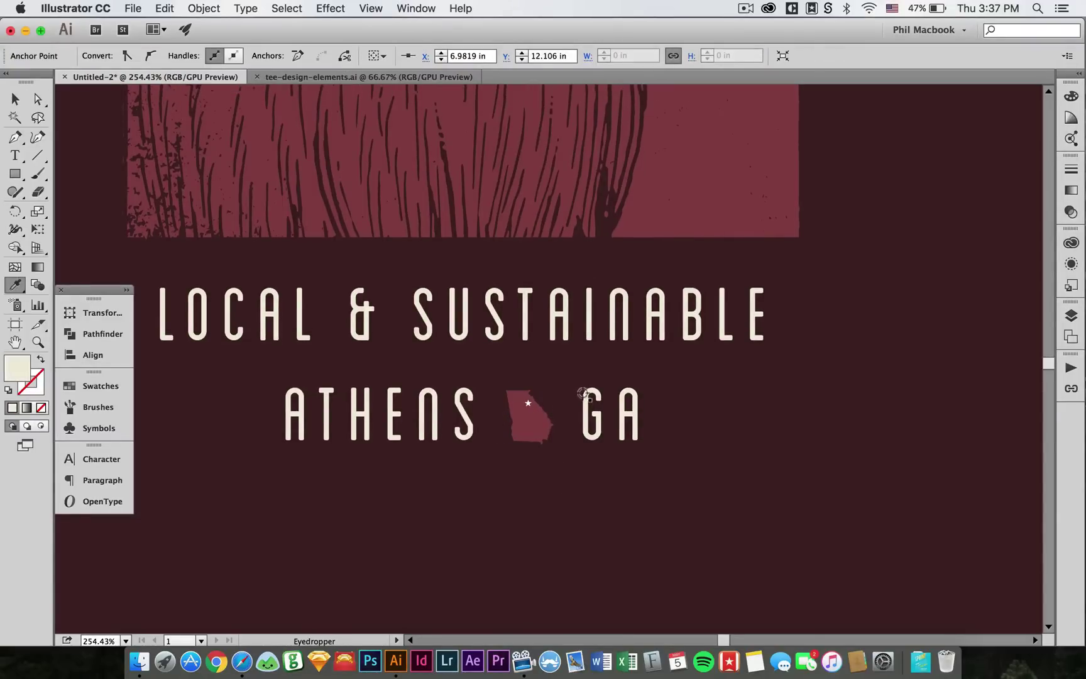
{"action": "key", "text": "v"}
{"action": "left_click", "coordinate": [710, 412]}
Shrink the Georgia shape slightly about its centre so it sits within the ATHENS GA line height
{"action": "scroll", "coordinate": [712, 440], "scroll_direction": "up", "scroll_amount": 3}
{"action": "key", "text": "super+minus"}
{"action": "key", "text": "super+minus"}
{"action": "key", "text": "super+minus"}
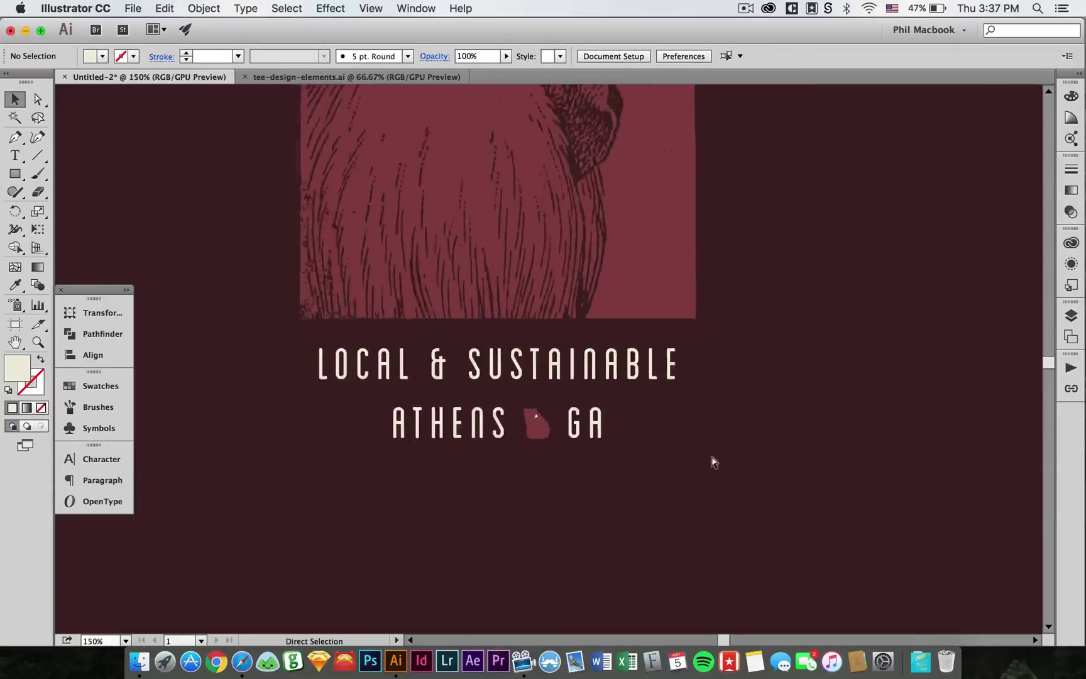
{"action": "left_click_drag", "start_coordinate": [715, 461], "coordinate": [686, 482]}
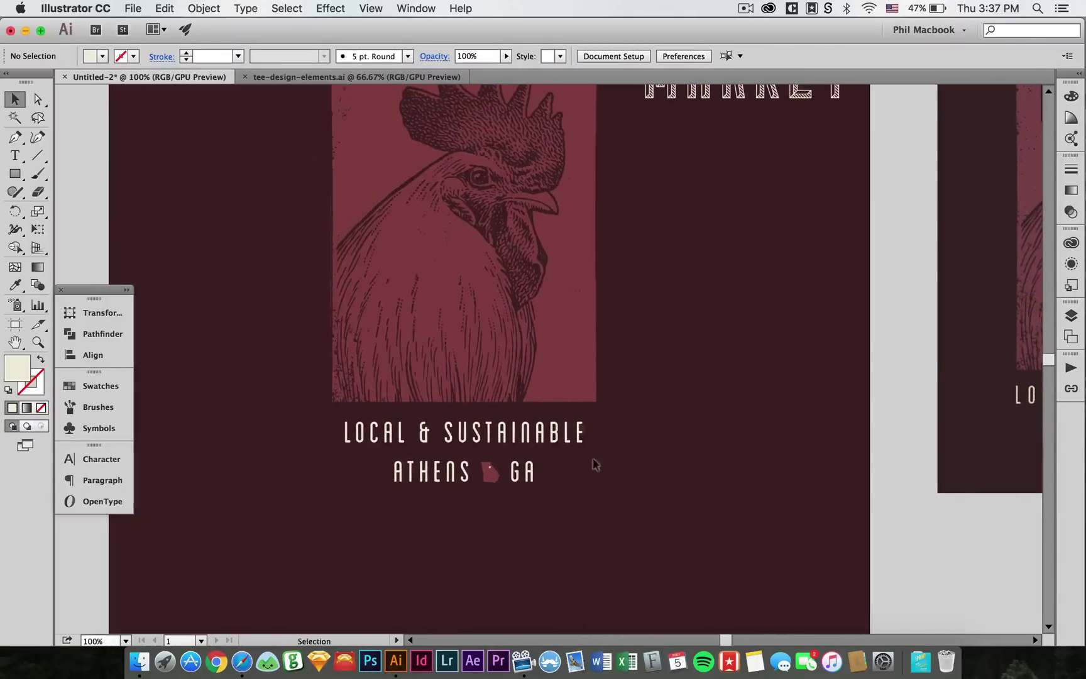
{"action": "key", "text": "z"}
{"action": "left_click_drag", "start_coordinate": [591, 465], "coordinate": [608, 451]}
{"action": "left_click_drag", "start_coordinate": [687, 495], "coordinate": [547, 328]}
{"action": "key", "text": "v"}
{"action": "left_click", "coordinate": [555, 381]}
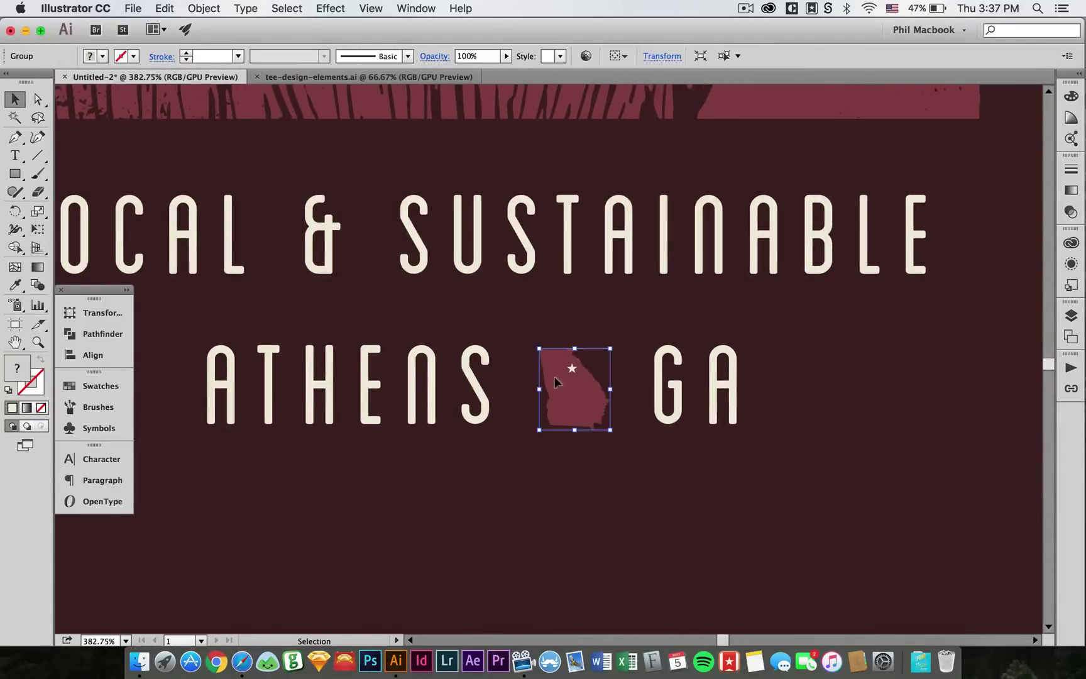
{"action": "key", "text": "a"}
{"action": "left_click", "coordinate": [572, 359]}
{"action": "left_click", "coordinate": [603, 453]}
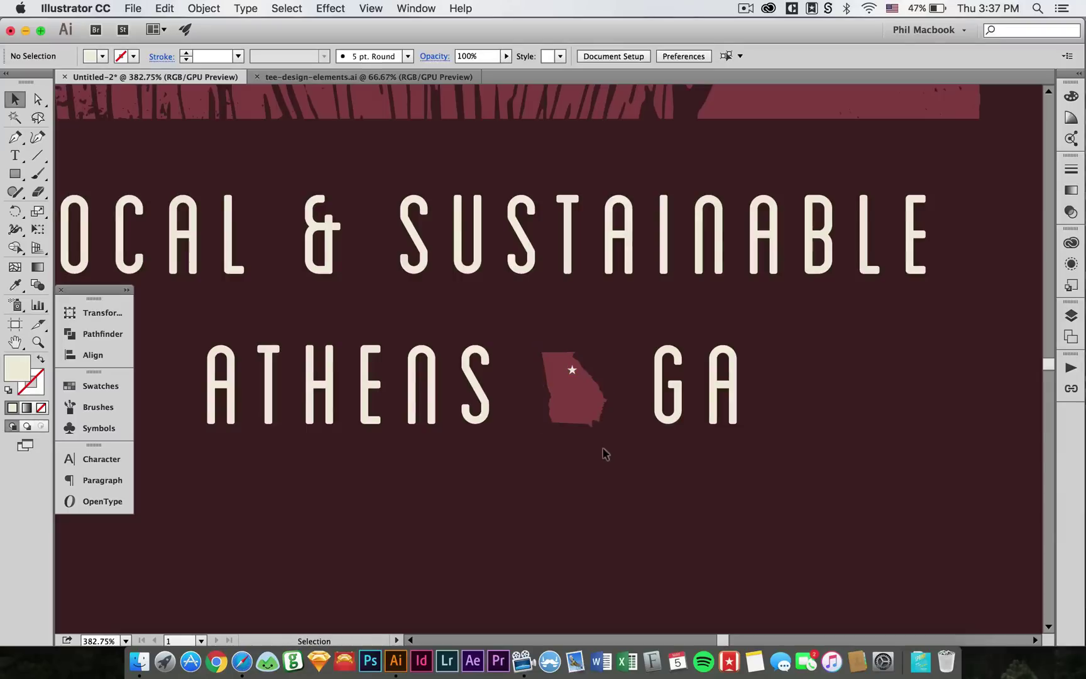
Group the outlined tagline with the Georgia shape, leaving the rooster artwork out of the selection
{"action": "key", "text": "super+minus"}
{"action": "key", "text": "super+minus"}
{"action": "key", "text": "super+minus"}
{"action": "left_click", "coordinate": [531, 375]}
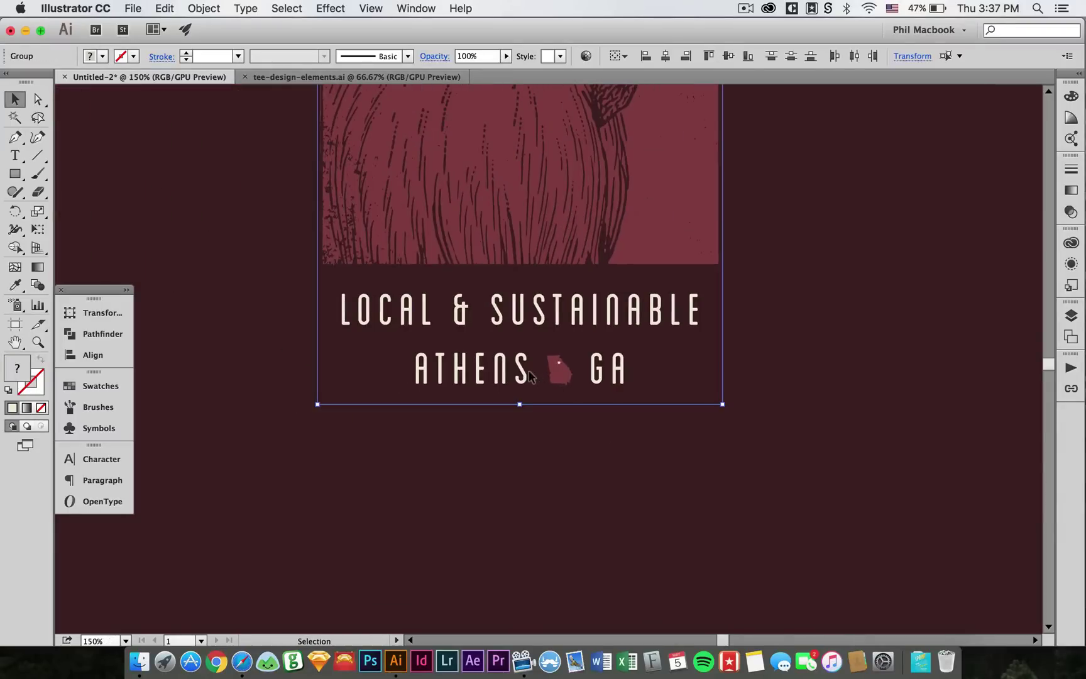
{"action": "left_click_drag", "start_coordinate": [531, 376], "coordinate": [529, 463]}
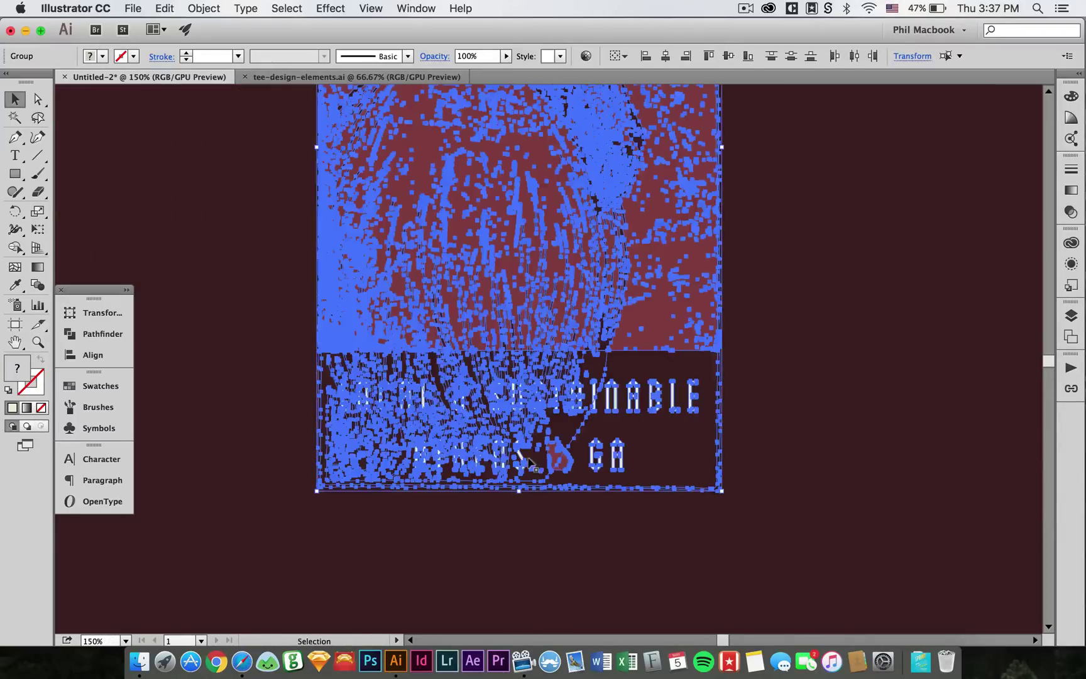
{"action": "left_click", "coordinate": [535, 295], "text": "shift"}
{"action": "left_click_drag", "start_coordinate": [863, 444], "coordinate": [844, 538]}
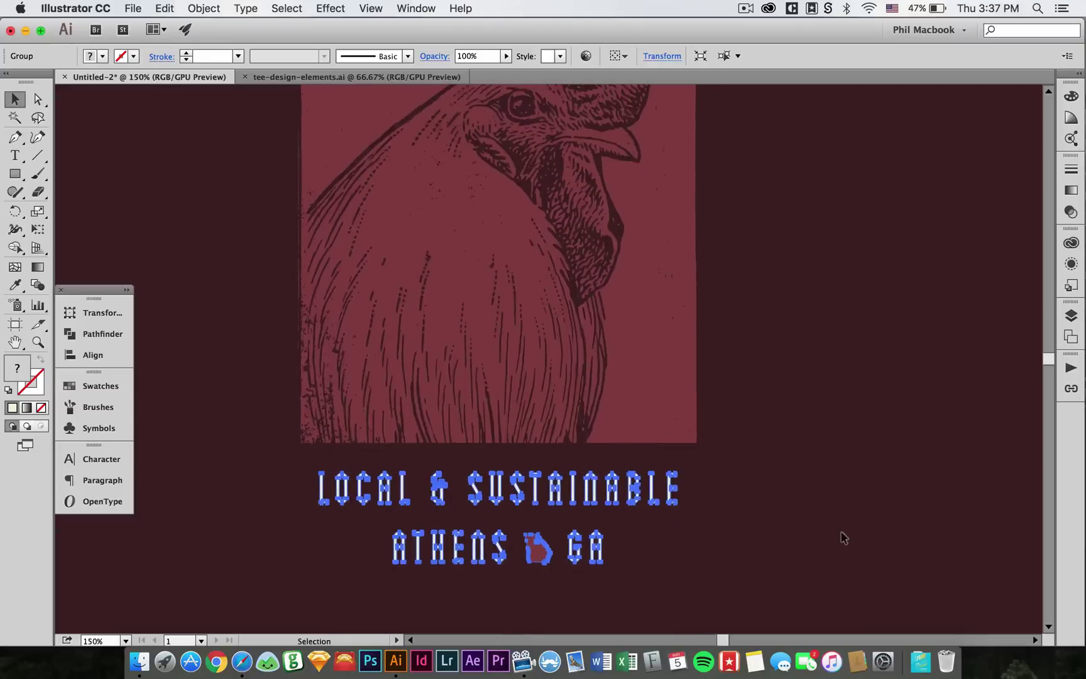
Move the ATHENS FARMERS MARKET lettering onto the top of the rooster rectangle, overlapping the comb
{"action": "key", "text": "super+minus"}
{"action": "key", "text": "super+minus"}
{"action": "scroll", "coordinate": [696, 323], "scroll_direction": "up", "scroll_amount": 2}
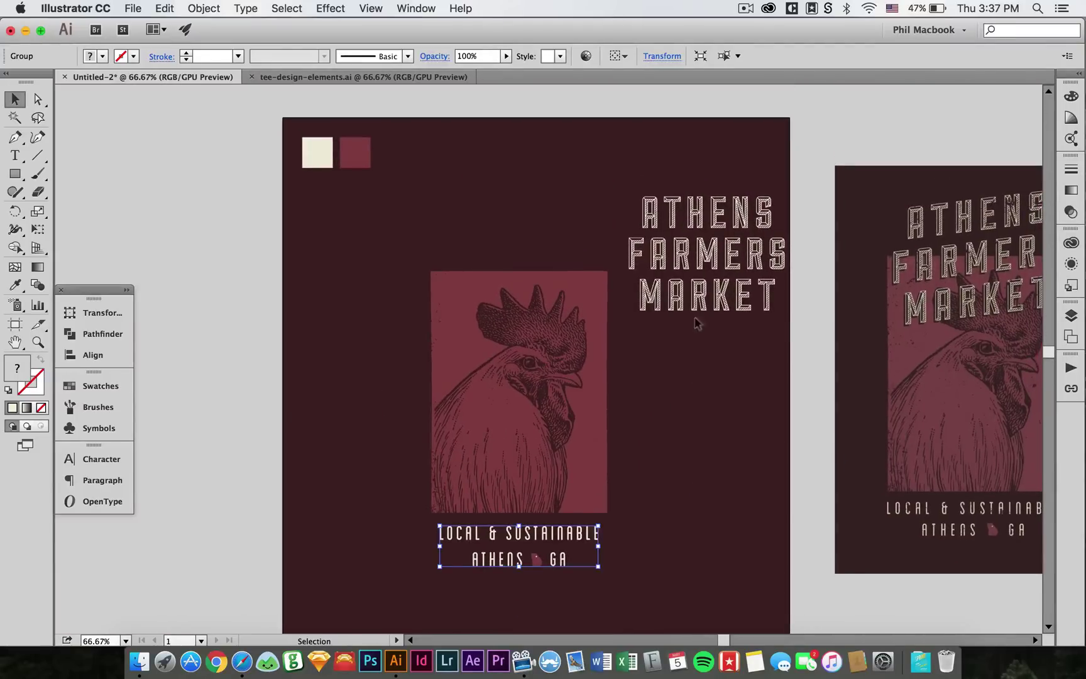
{"action": "left_click", "coordinate": [705, 268]}
{"action": "left_click_drag", "start_coordinate": [699, 245], "coordinate": [513, 270]}
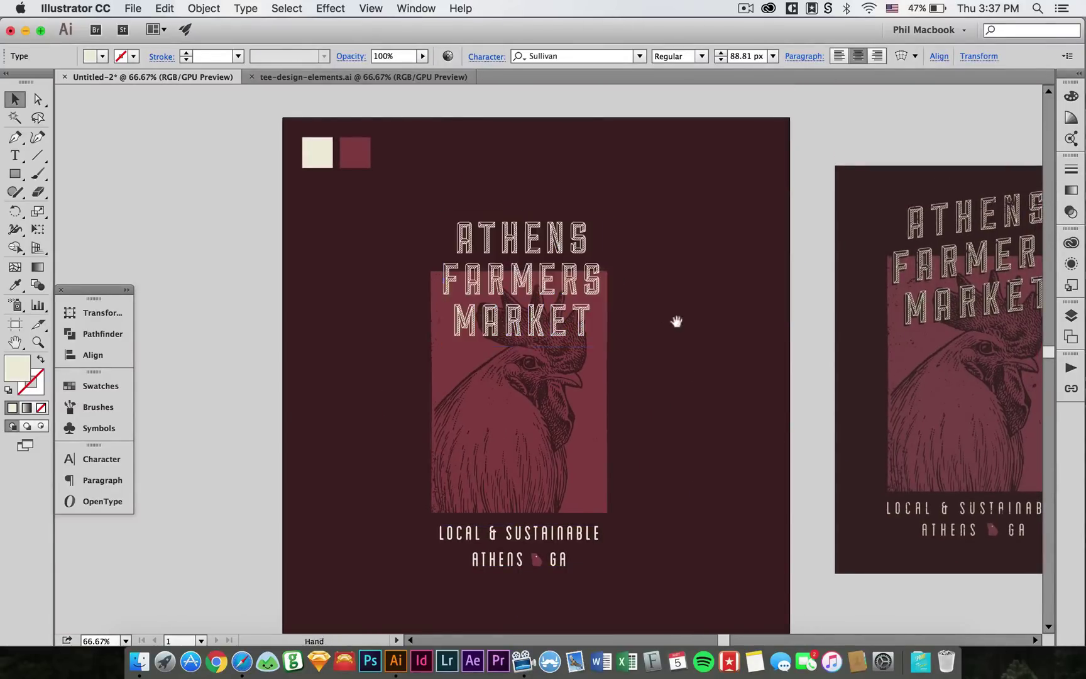
{"action": "scroll", "coordinate": [641, 324], "scroll_direction": "right", "scroll_amount": 5}
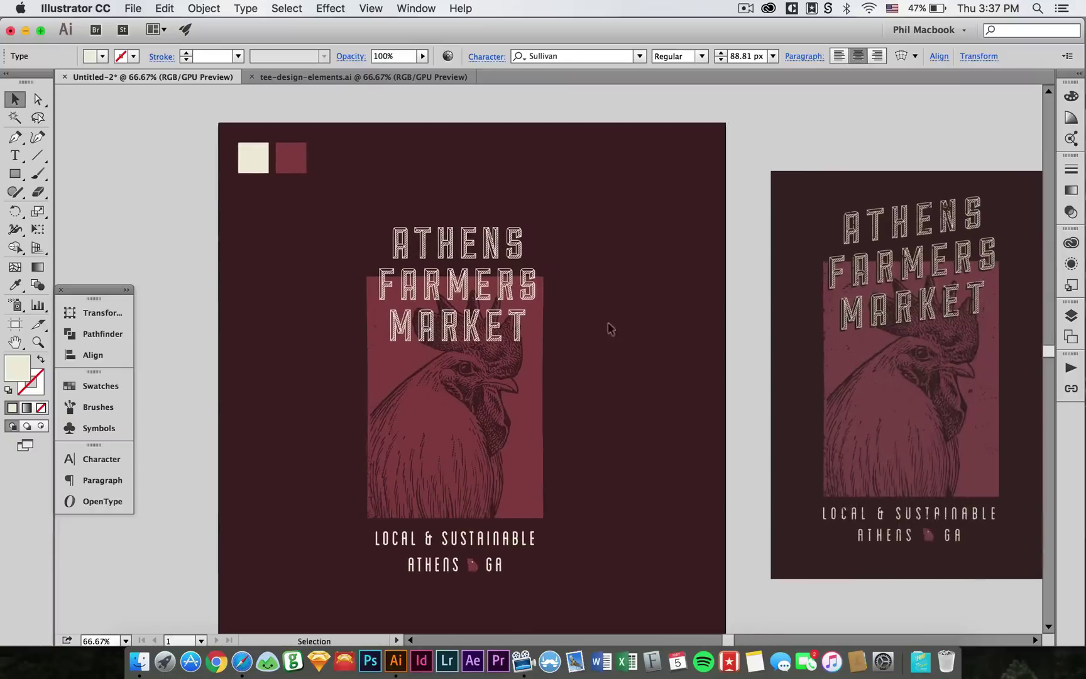
Duplicate the ATHENS FARMERS MARKET lettering in front of itself, lock the front copy, and select the copy behind
{"action": "left_click", "coordinate": [589, 251]}
{"action": "left_click", "coordinate": [496, 251]}
{"action": "key", "text": "z"}
{"action": "left_click_drag", "start_coordinate": [703, 401], "coordinate": [704, 402]}
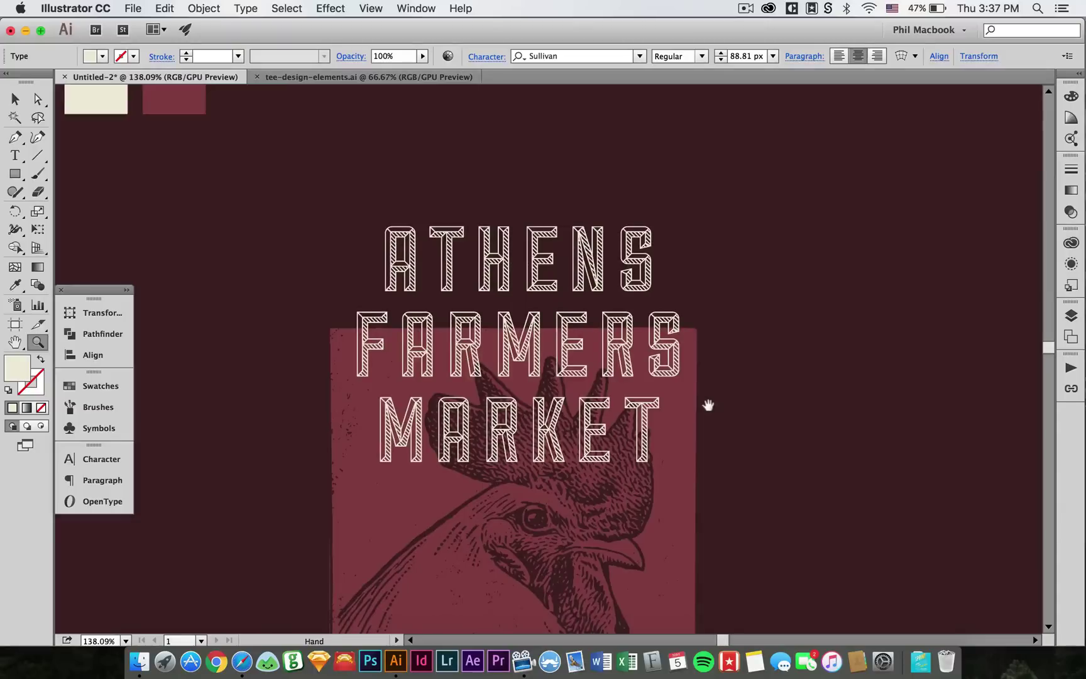
{"action": "key", "text": "shift+v"}
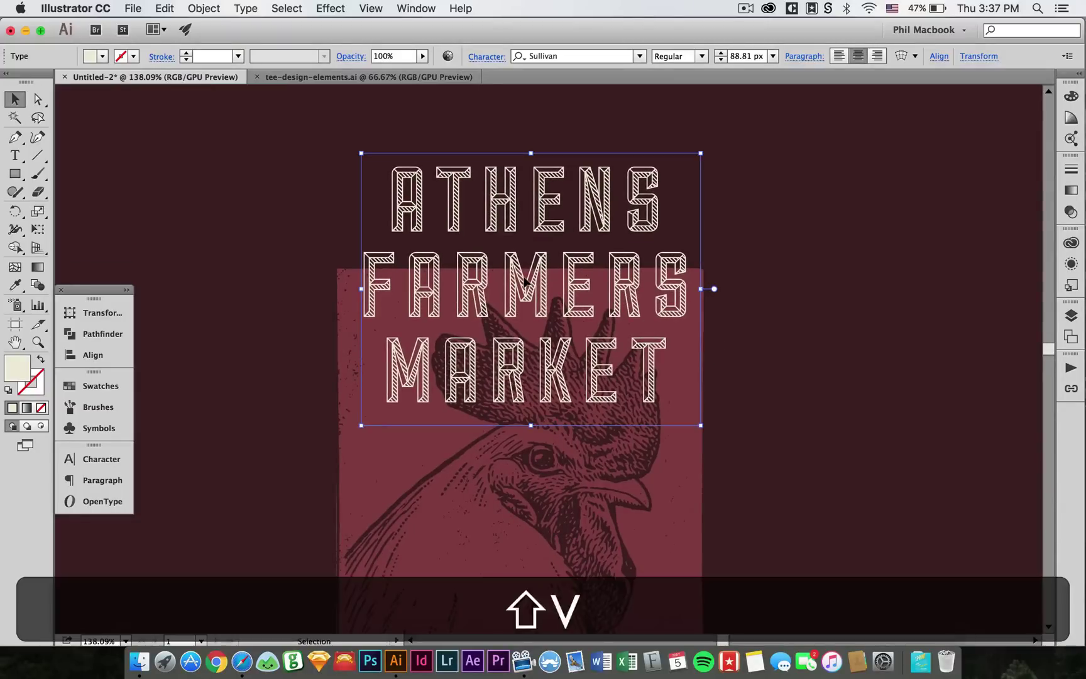
{"action": "key", "text": "shift+super+c"}
{"action": "key", "text": "shift+super+f"}
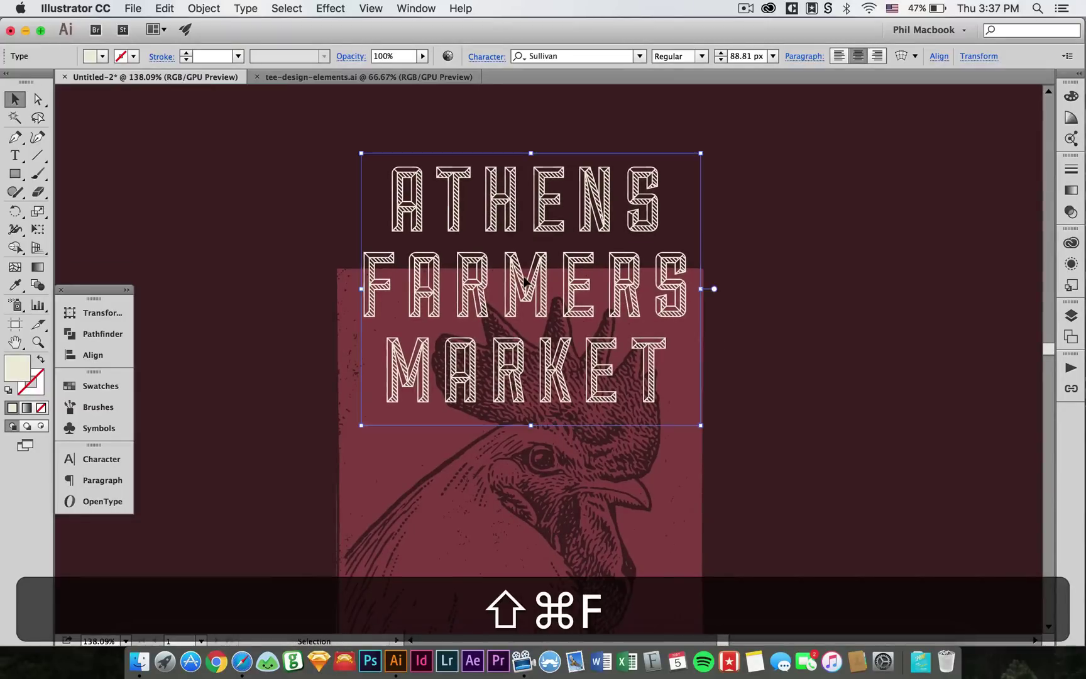
{"action": "key", "text": "shift+super+2"}
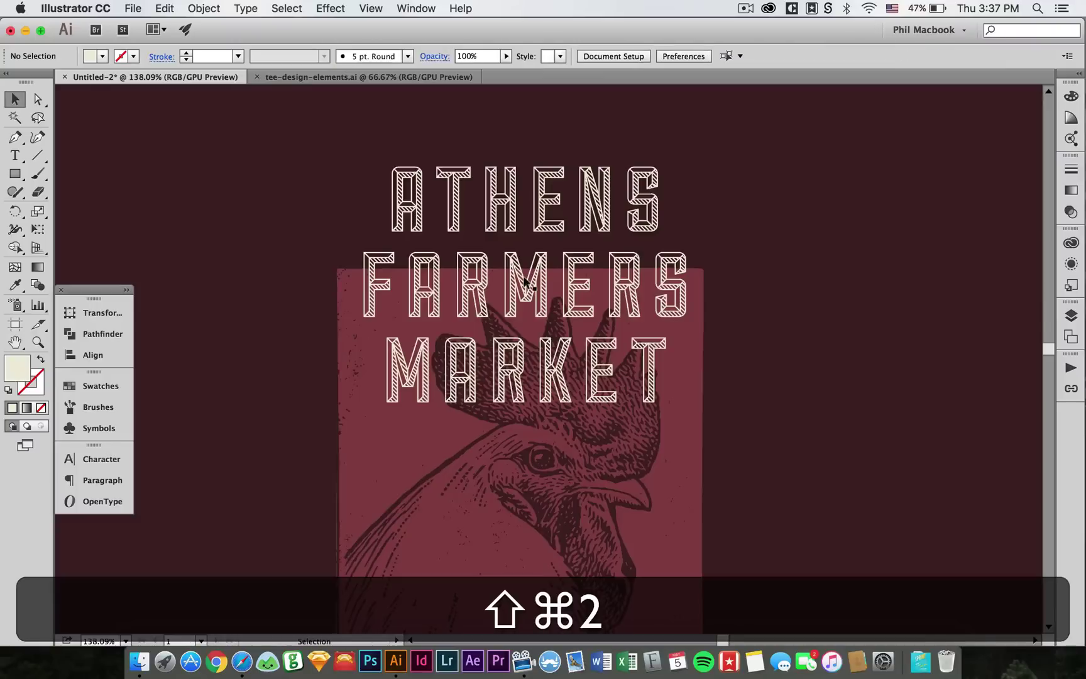
{"action": "left_click", "coordinate": [508, 267], "text": "shift+super"}
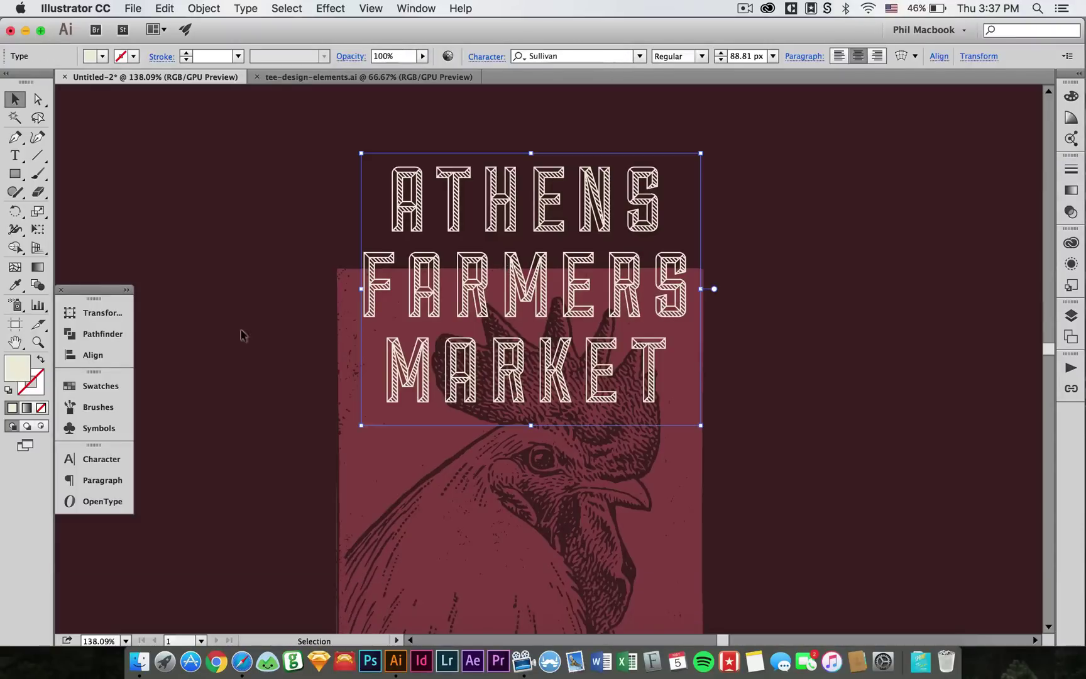
Fill the back copy of the ATHENS FARMERS MARKET lettering with the Espresso background colour and set its font style to Fill
{"action": "left_click", "coordinate": [15, 284]}
{"action": "left_click", "coordinate": [179, 212]}
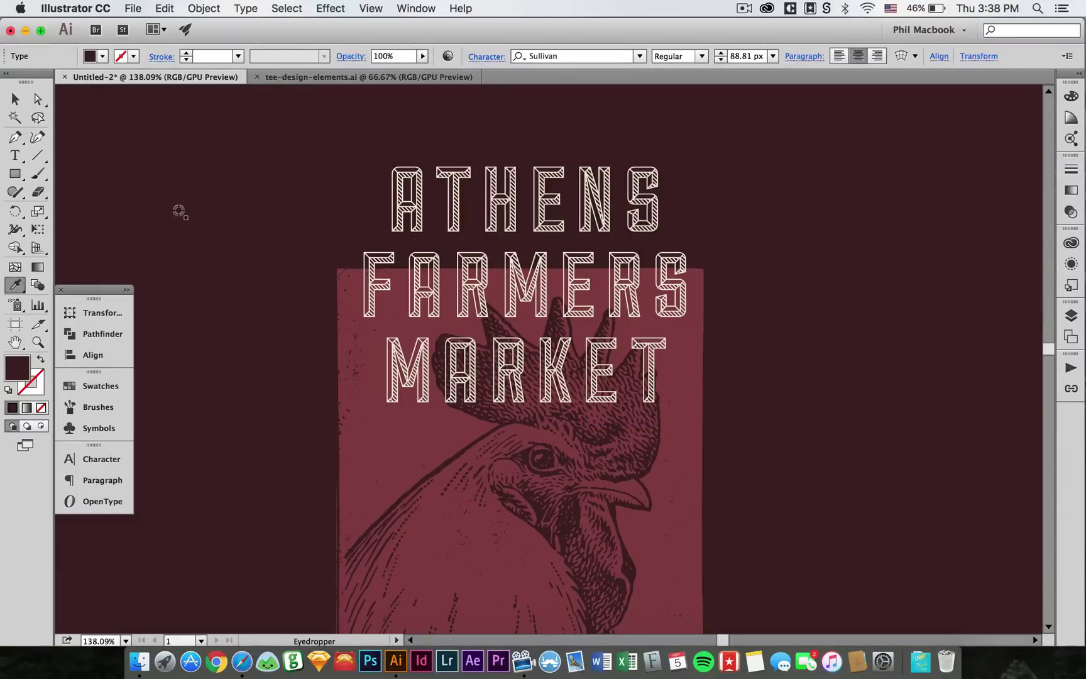
{"action": "left_click", "coordinate": [93, 386]}
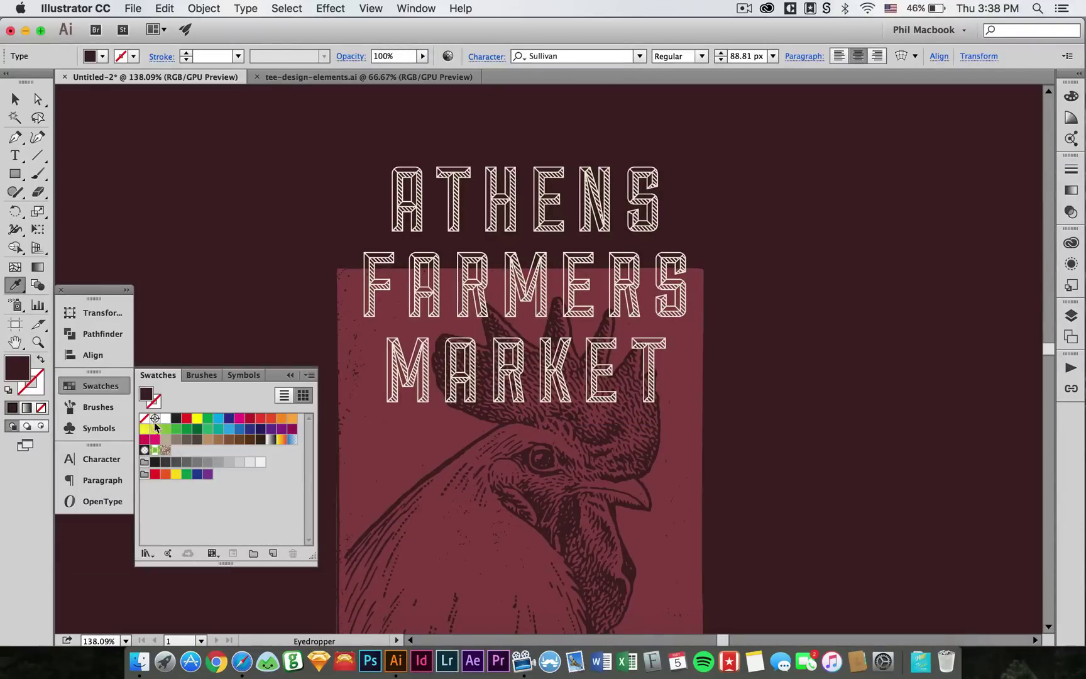
{"action": "left_click", "coordinate": [113, 385]}
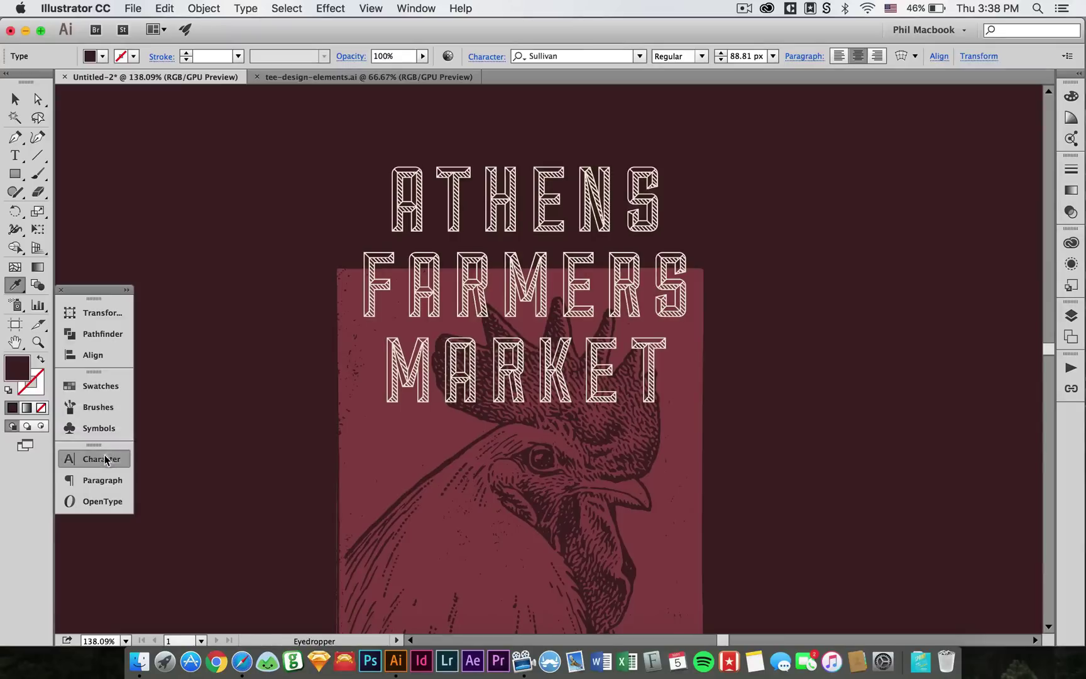
{"action": "left_click", "coordinate": [104, 459]}
{"action": "left_click", "coordinate": [306, 449]}
{"action": "left_click", "coordinate": [198, 496]}
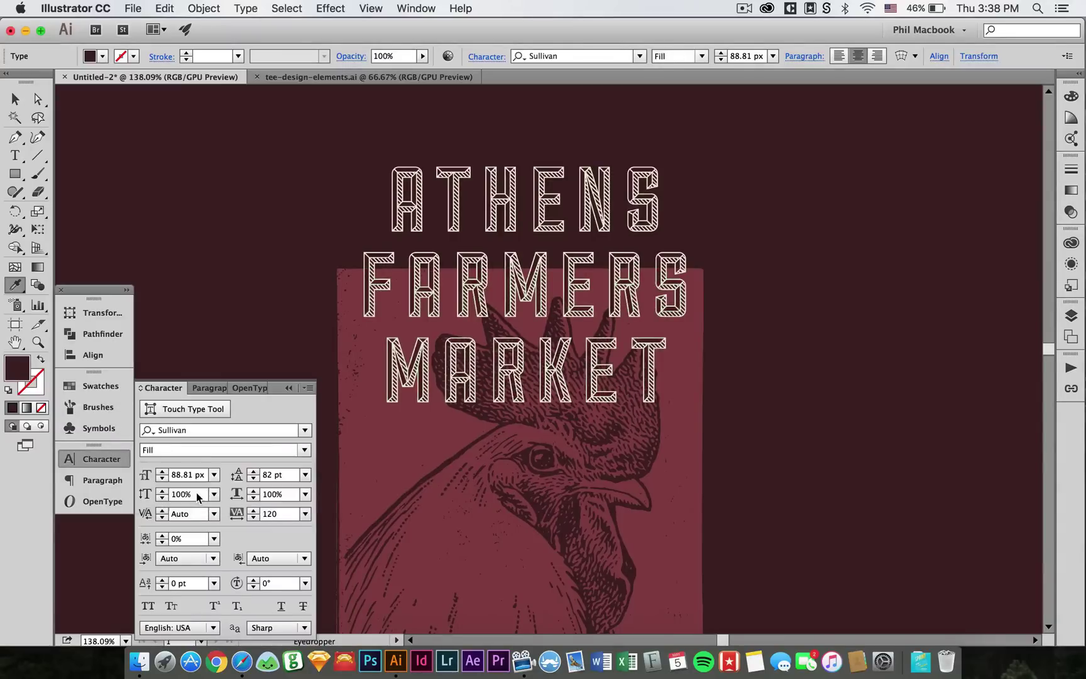
{"action": "left_click", "coordinate": [101, 459]}
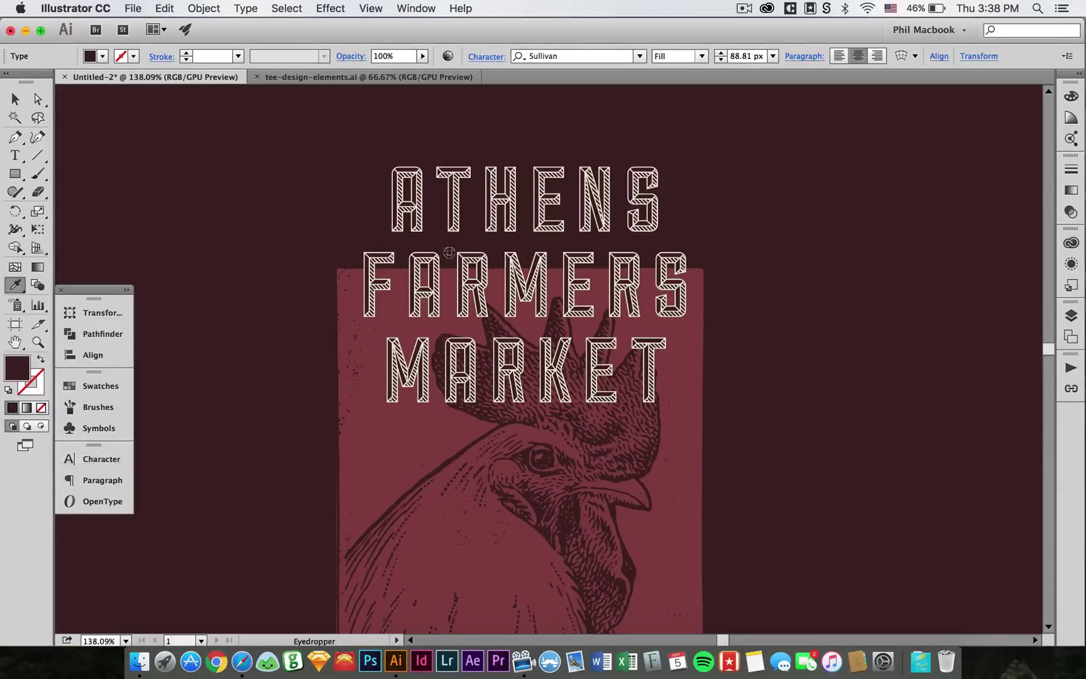
Nudge the dark Fill copy slightly down and to the left behind the cream lettering as a drop shadow
{"action": "key", "text": "z"}
{"action": "left_click_drag", "start_coordinate": [348, 243], "coordinate": [412, 347]}
{"action": "key", "text": "v"}
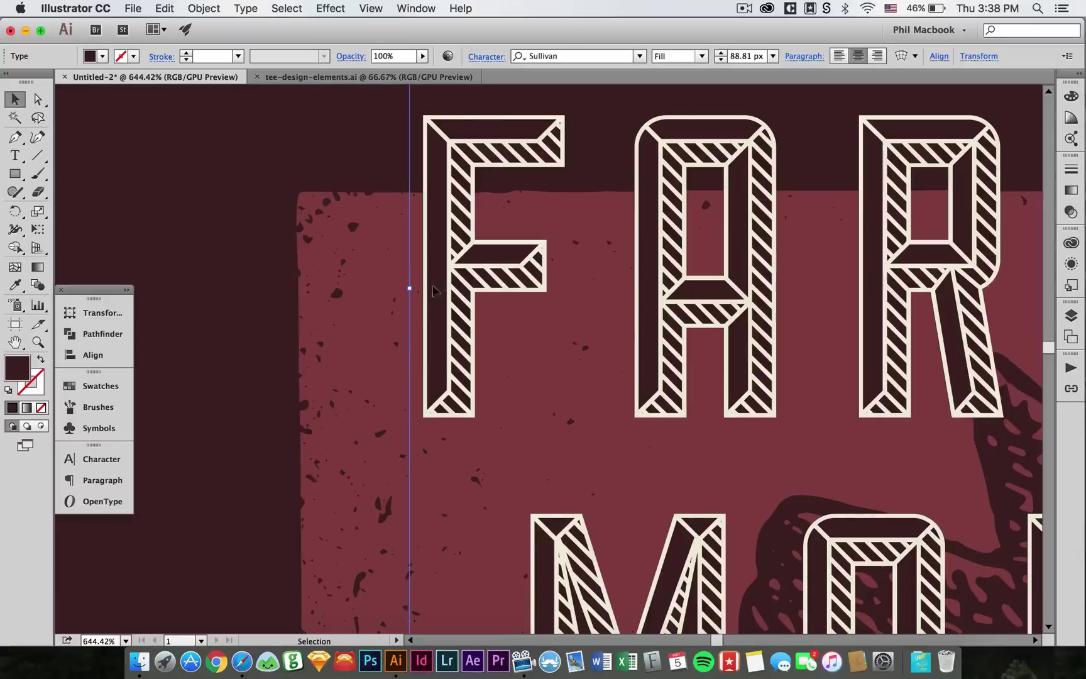
{"action": "key", "text": "super+minus"}
{"action": "key", "text": "super+minus"}
{"action": "key", "text": "super+minus"}
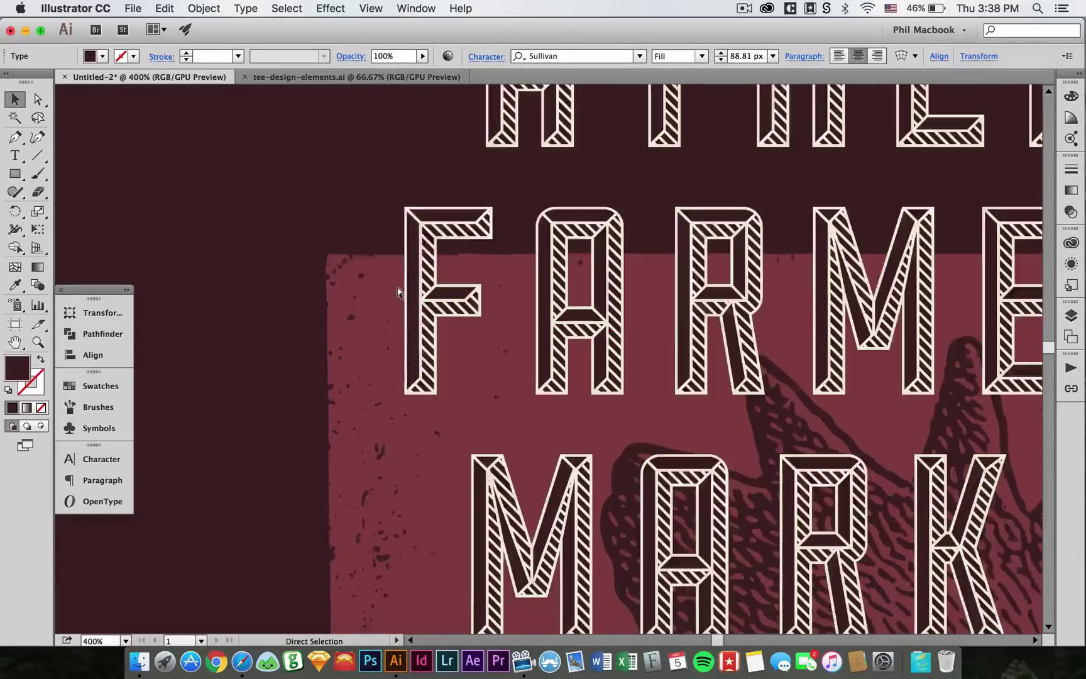
{"action": "key", "text": "shift+super+minus"}
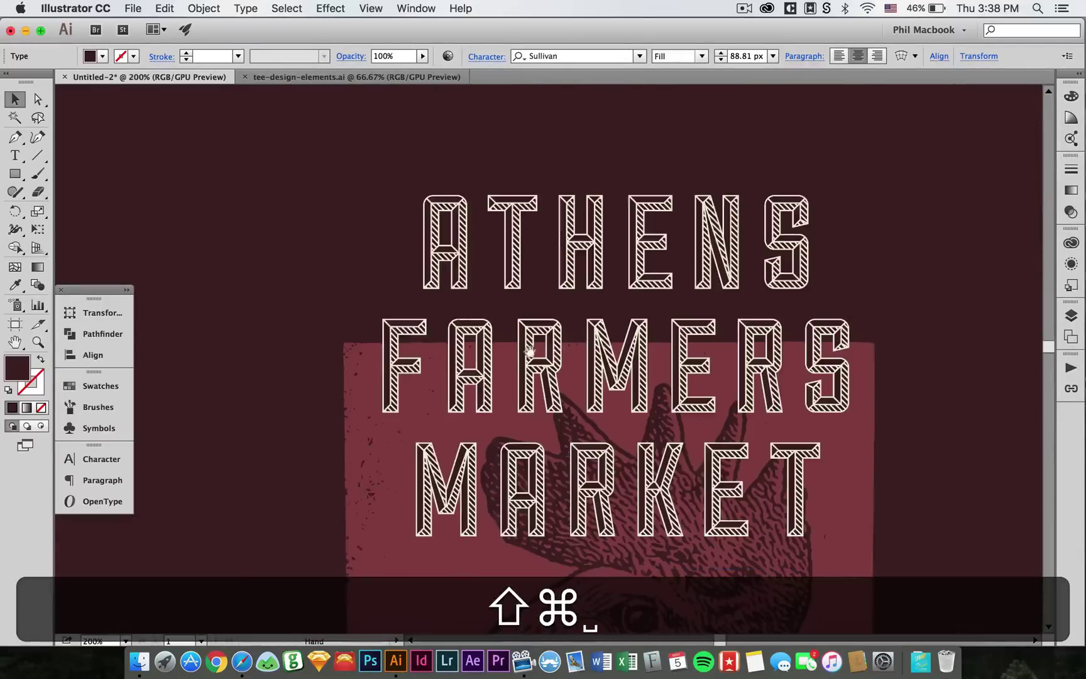
{"action": "left_click_drag", "start_coordinate": [529, 351], "coordinate": [451, 318]}
{"action": "key", "text": "shift+super+c"}
{"action": "key", "text": "shift+super+f"}
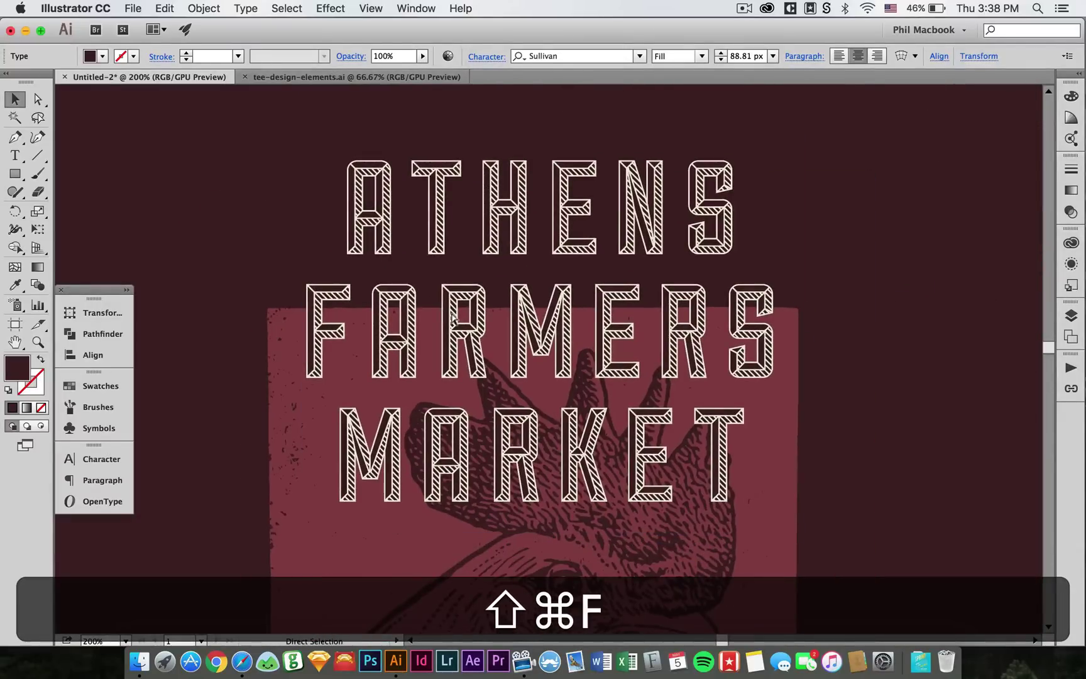
{"action": "key", "text": "shift+Left"}
{"action": "key", "text": "shift+Down"}
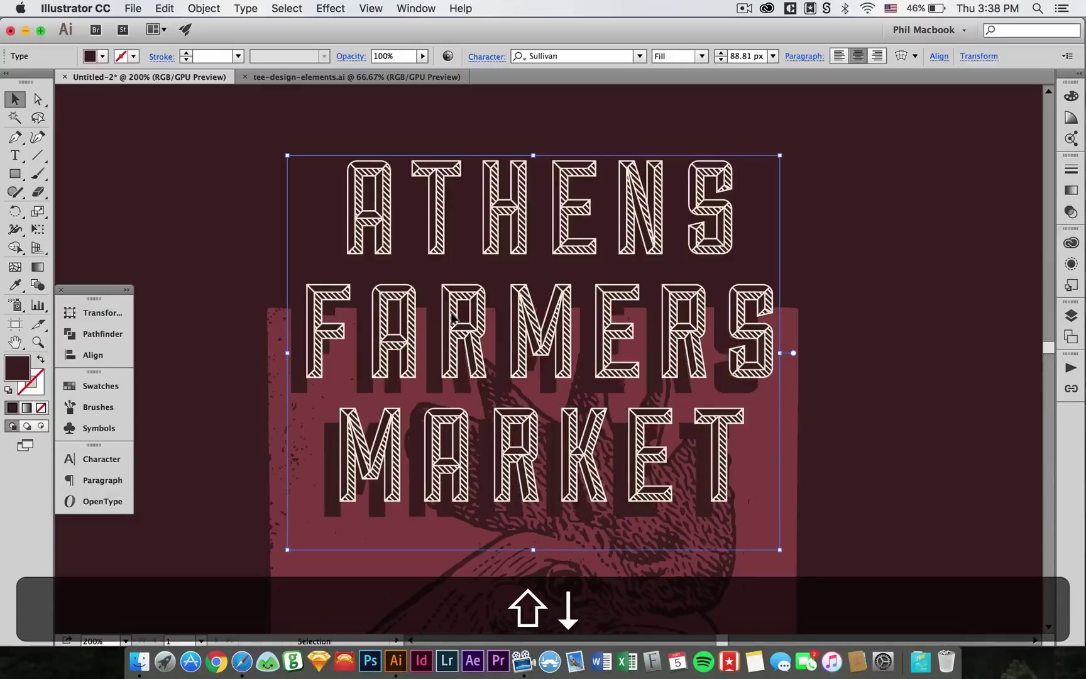
{"action": "key", "text": "shift+Right"}
{"action": "key", "text": "shift+Up"}
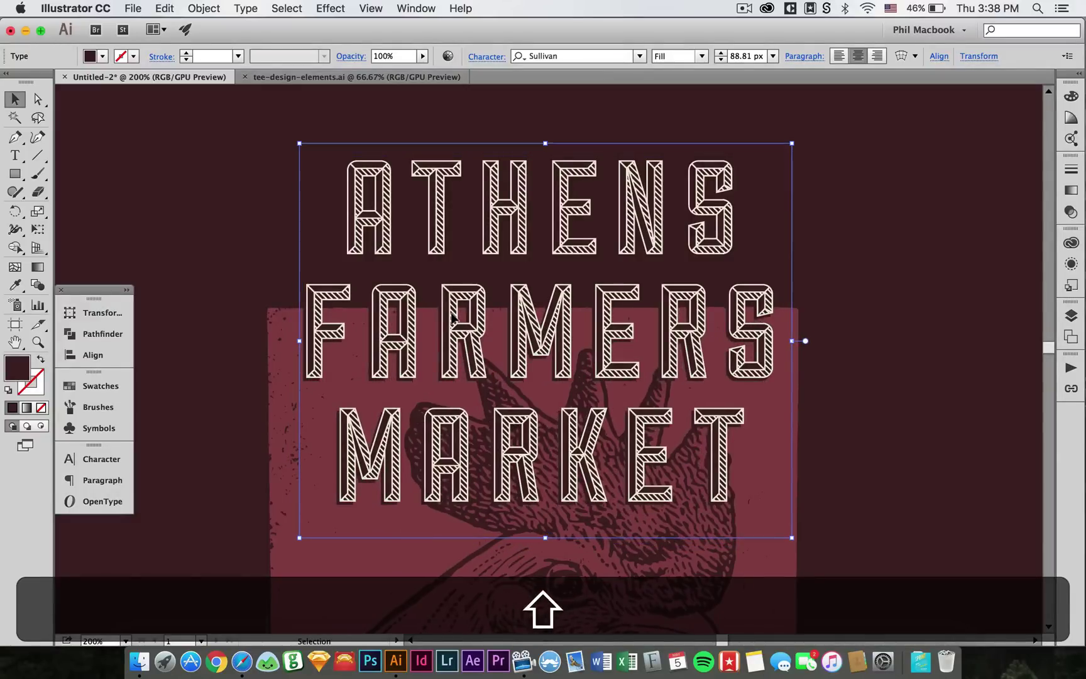
{"action": "key", "text": "shift+Left"}
{"action": "key", "text": "shift+Down"}
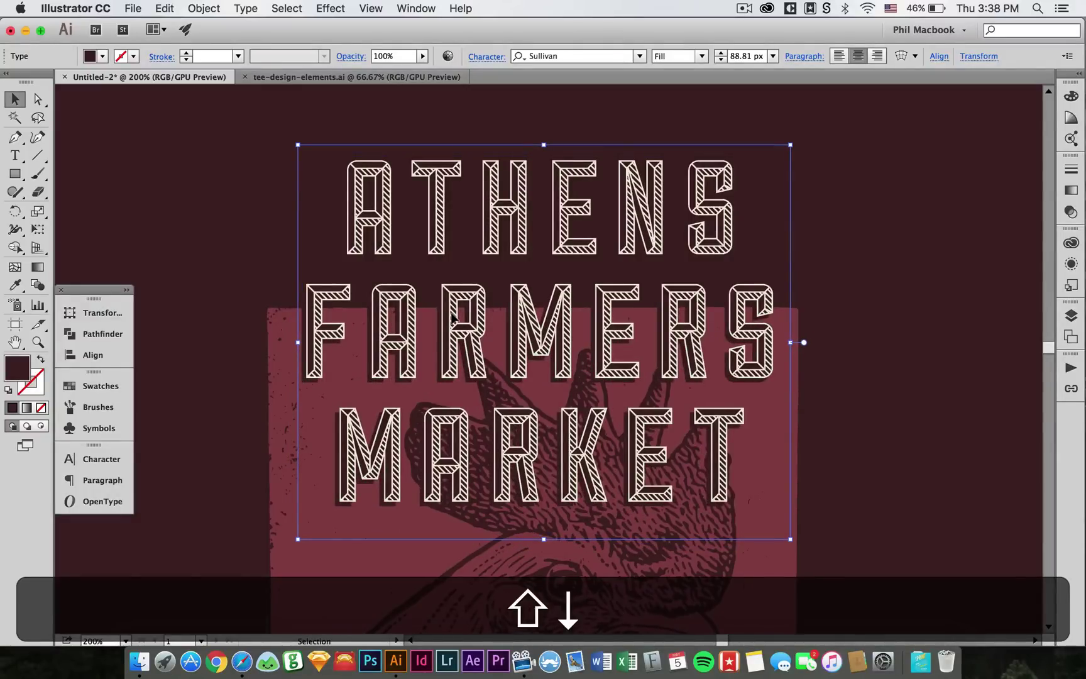
{"action": "left_click", "coordinate": [911, 407]}
Unlock the front cream lettering and group it with its dark shadow copy
{"action": "left_click_drag", "start_coordinate": [911, 407], "coordinate": [388, 359]}
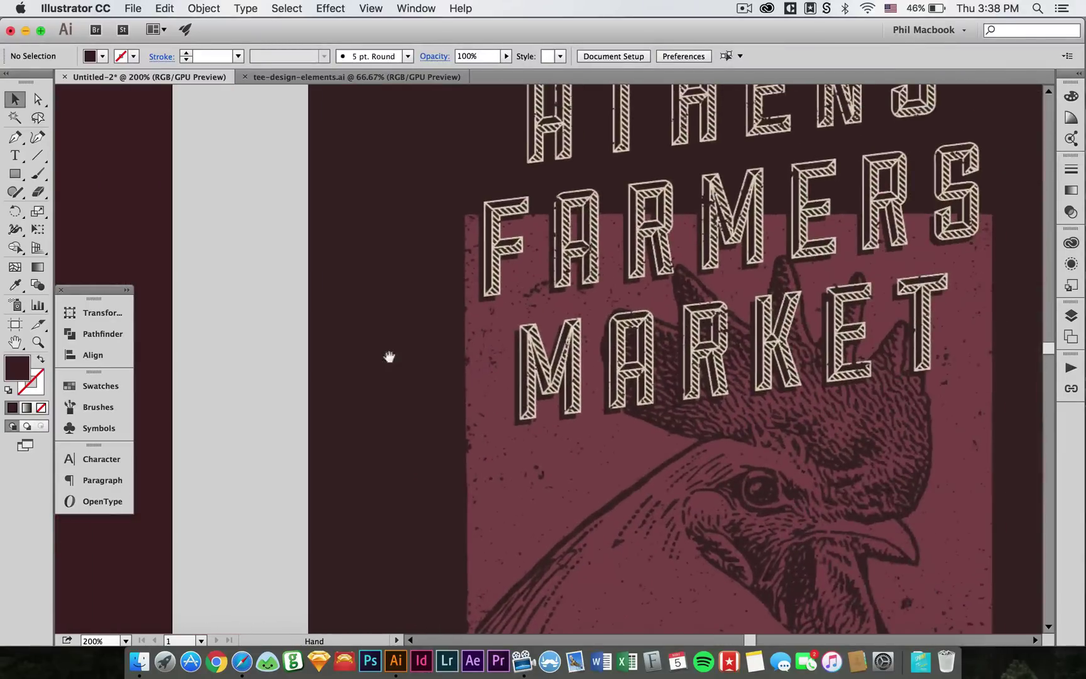
{"action": "scroll", "coordinate": [521, 232], "scroll_direction": "left", "scroll_amount": 10}
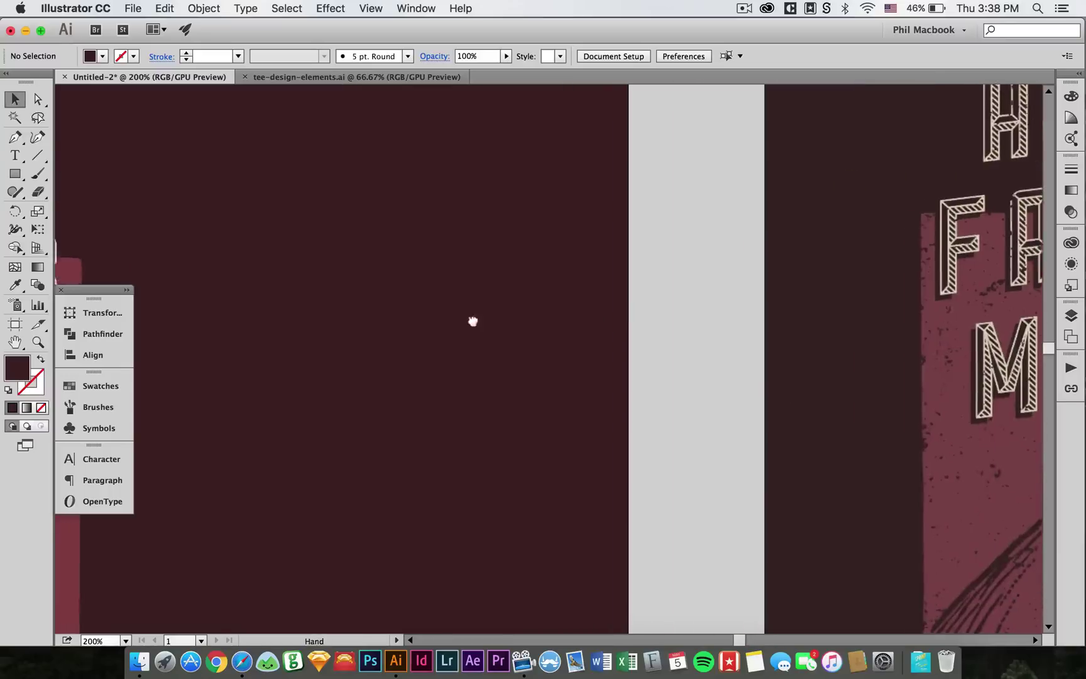
{"action": "scroll", "coordinate": [473, 318], "scroll_direction": "right", "scroll_amount": 15}
{"action": "scroll", "coordinate": [599, 322], "scroll_direction": "left", "scroll_amount": 5}
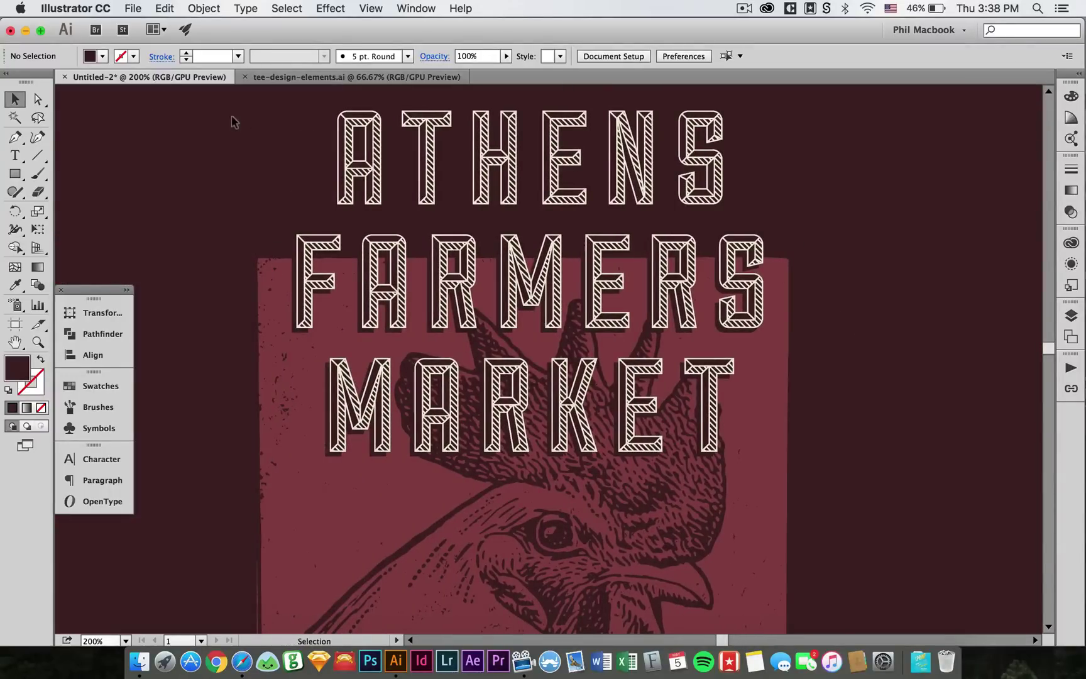
{"action": "key", "text": "super+minus"}
{"action": "key", "text": "super+a"}
{"action": "left_click", "coordinate": [97, 145]}
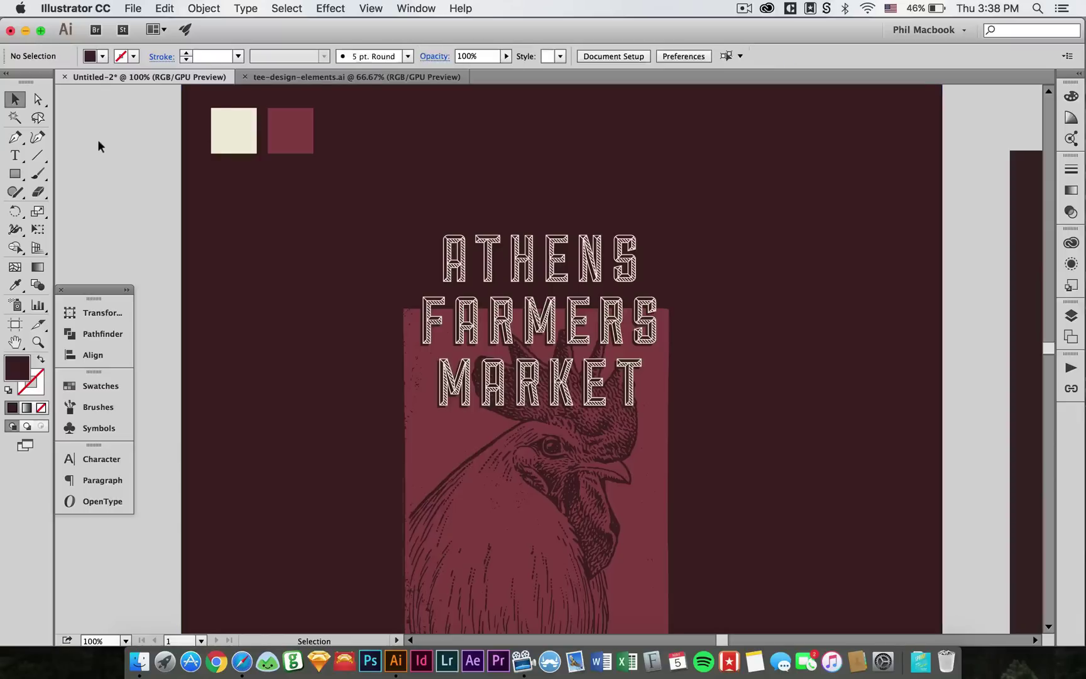
{"action": "left_click", "coordinate": [230, 249]}
{"action": "key", "text": "shift+super+2"}
{"action": "left_click_drag", "start_coordinate": [542, 245], "coordinate": [545, 248]}
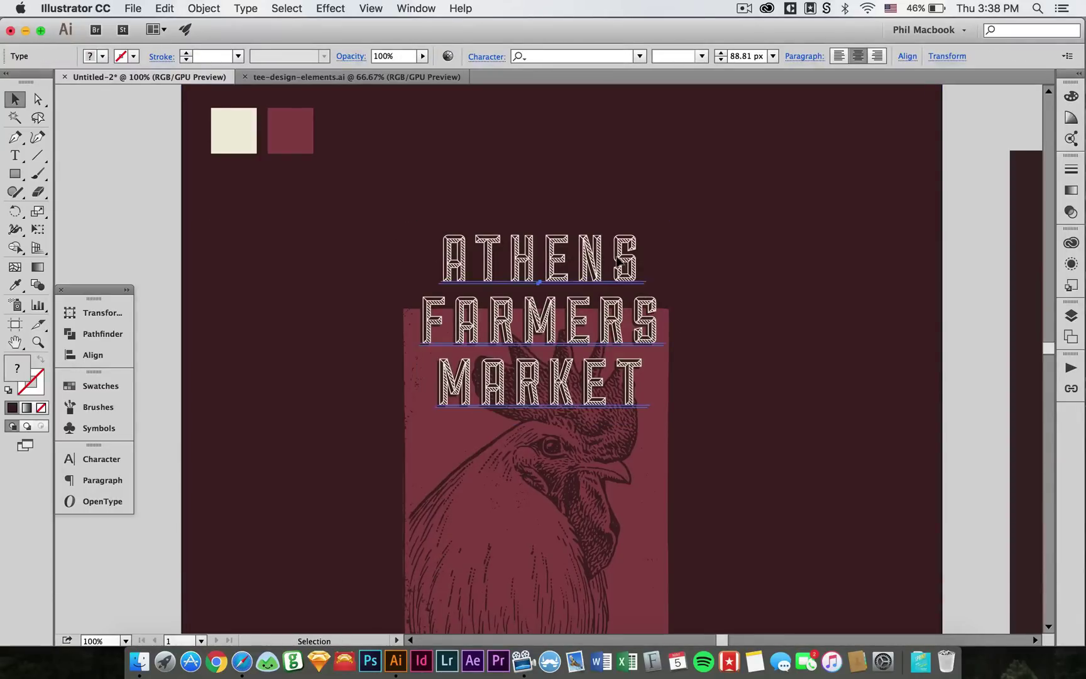
{"action": "key", "text": "v"}
{"action": "left_click_drag", "start_coordinate": [732, 334], "coordinate": [698, 300]}
{"action": "key", "text": "a"}
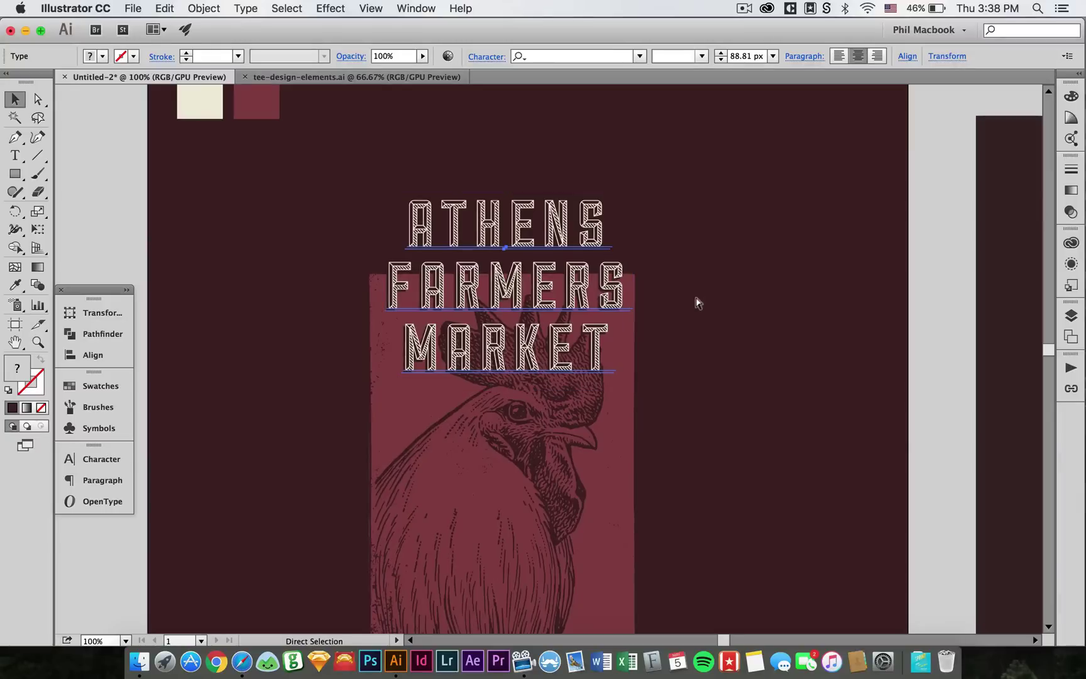
{"action": "key", "text": "v"}
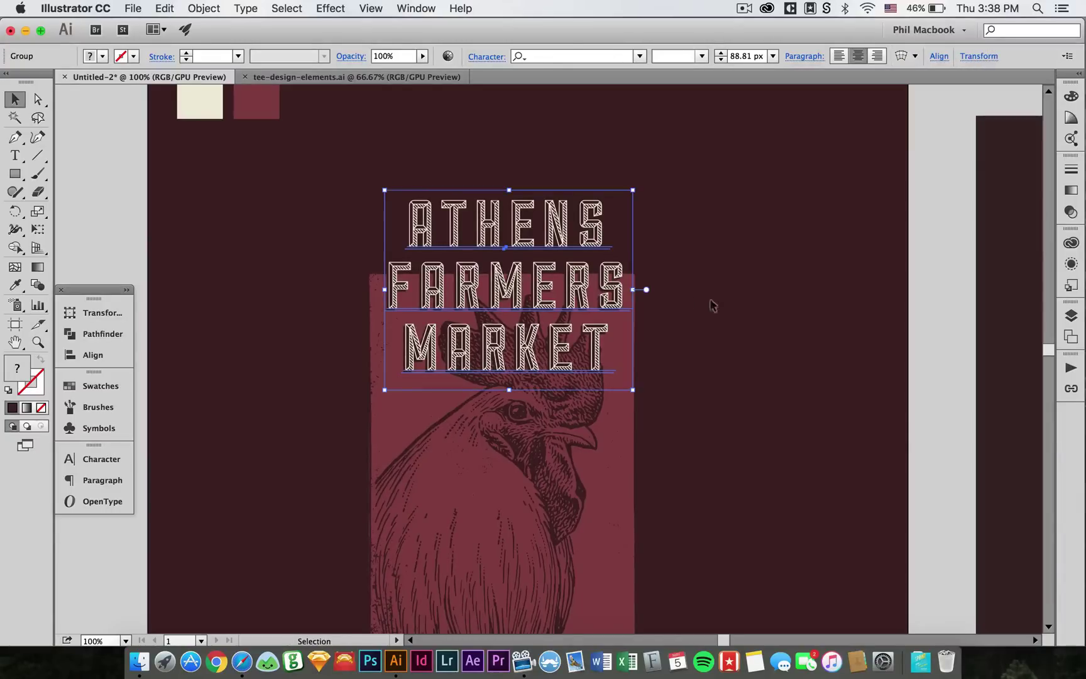
Shear the grouped ATHENS FARMERS MARKET lettering by -7° along the vertical axis, with the preview on
{"action": "left_click", "coordinate": [770, 317]}
{"action": "scroll", "coordinate": [629, 302], "scroll_direction": "right", "scroll_amount": 3}
{"action": "left_click", "coordinate": [495, 277]}
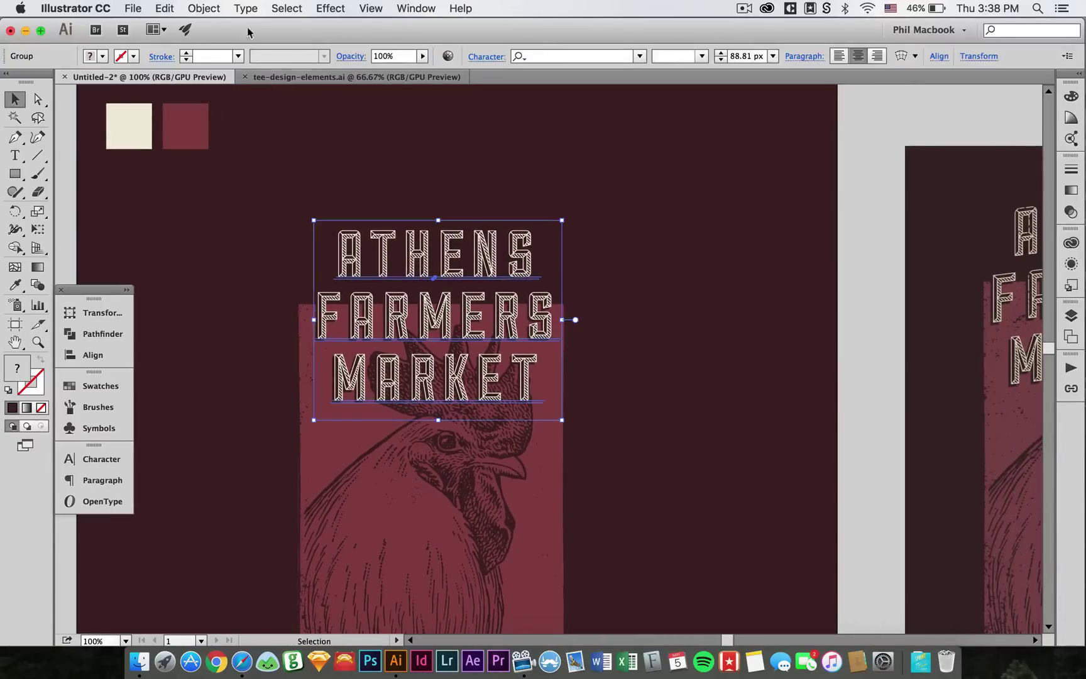
{"action": "left_click", "coordinate": [198, 9]}
{"action": "mouse_move", "coordinate": [216, 26]}
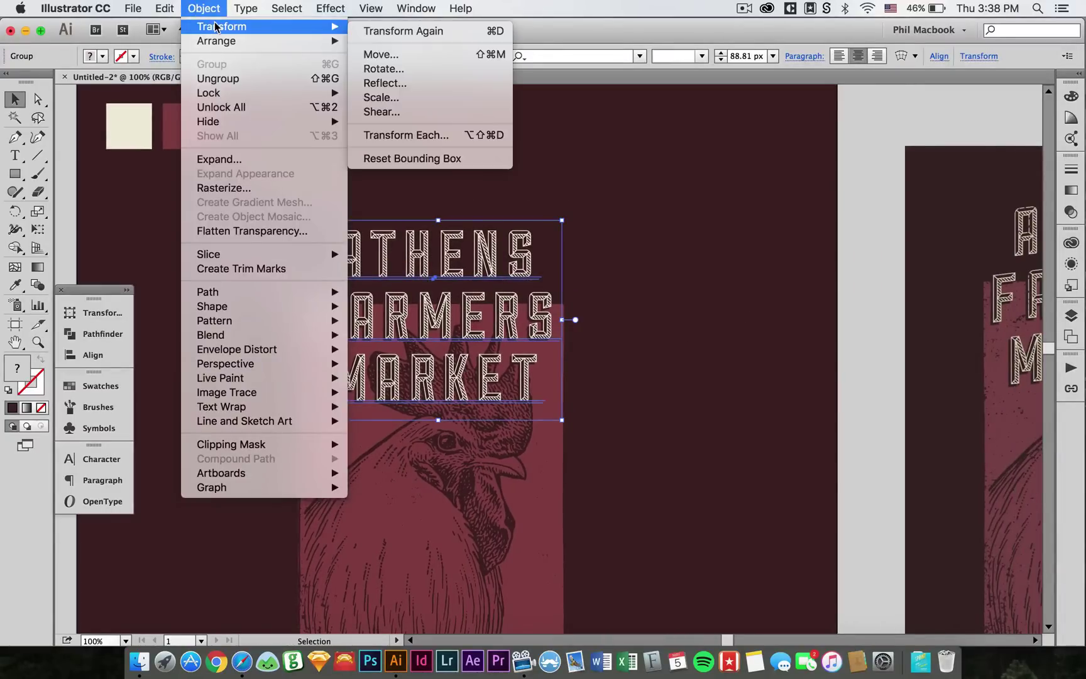
{"action": "left_click", "coordinate": [396, 112]}
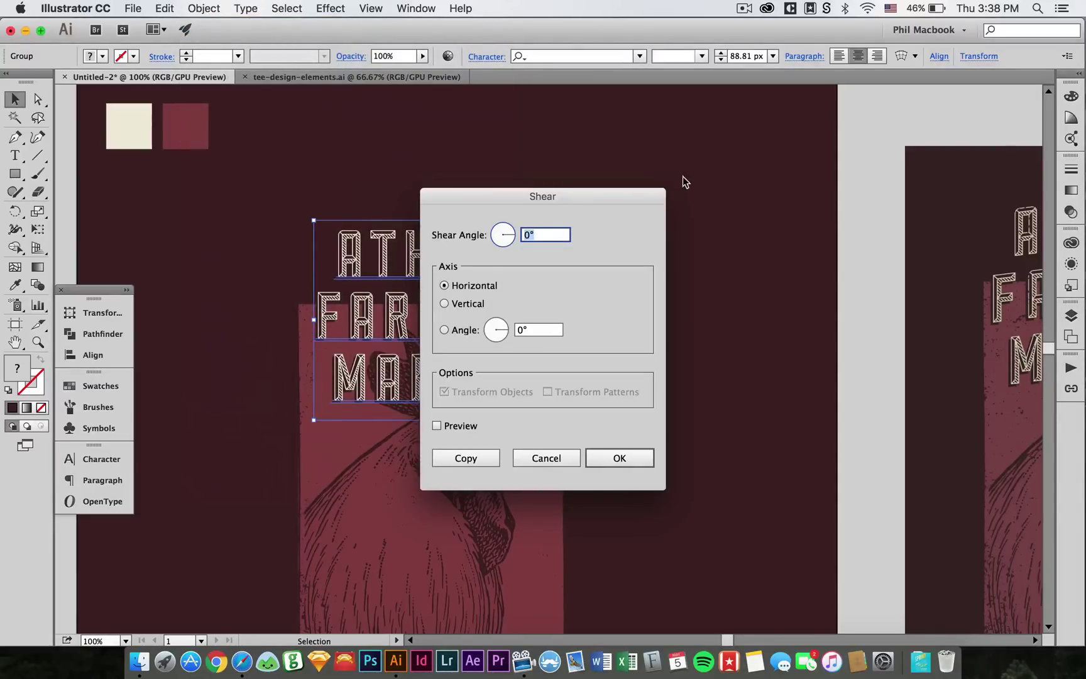
{"action": "left_click_drag", "start_coordinate": [616, 211], "coordinate": [861, 138]}
{"action": "left_click", "coordinate": [708, 234]}
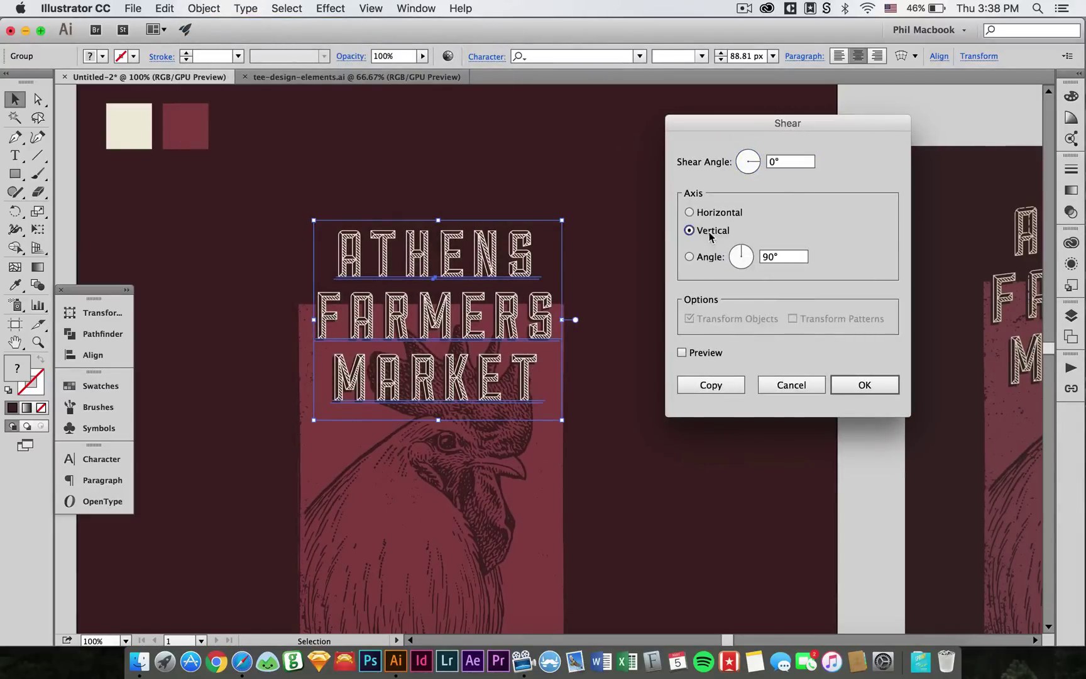
{"action": "left_click", "coordinate": [792, 163]}
{"action": "left_click", "coordinate": [682, 353]}
{"action": "left_click", "coordinate": [798, 162]}
{"action": "key", "text": "shift+Up"}
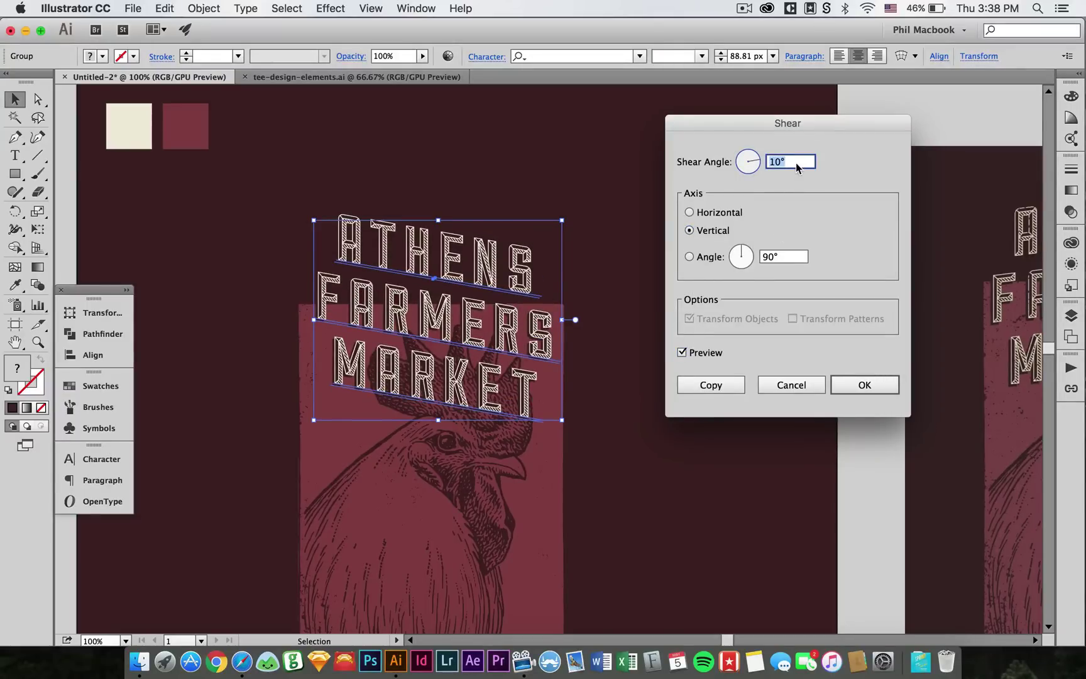
{"action": "key", "text": "shift+Down"}
{"action": "key", "text": "Down"}
{"action": "key", "text": "Down"}
{"action": "key", "text": "Down"}
{"action": "key", "text": "Down"}
{"action": "key", "text": "Down"}
{"action": "key", "text": "Down"}
{"action": "key", "text": "Down"}
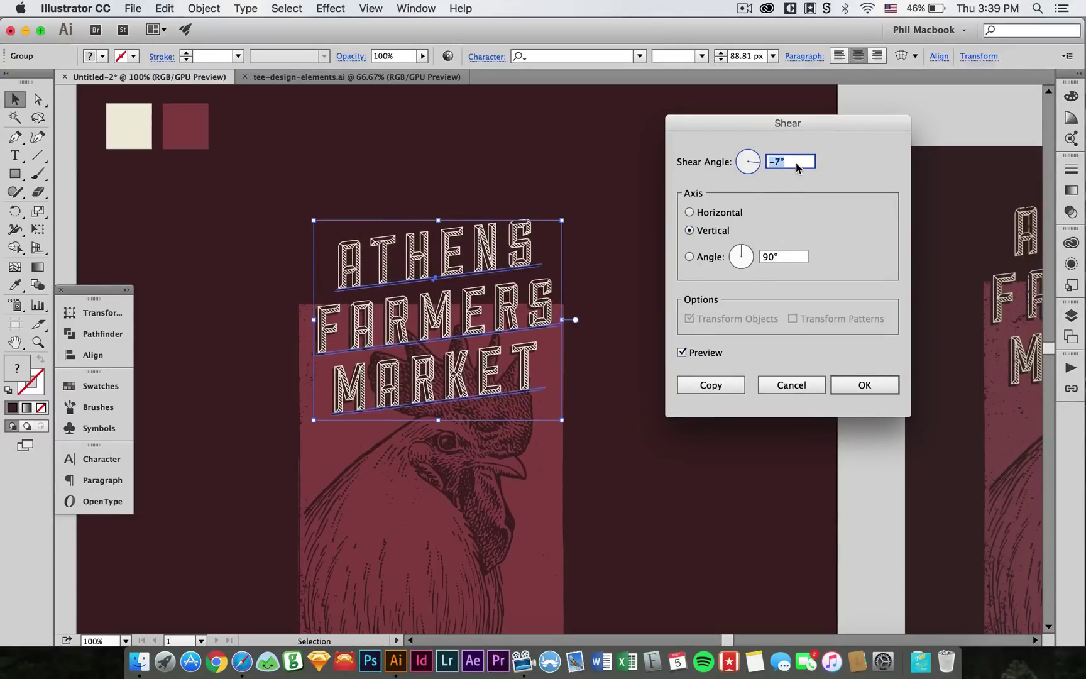
{"action": "left_click", "coordinate": [863, 383]}
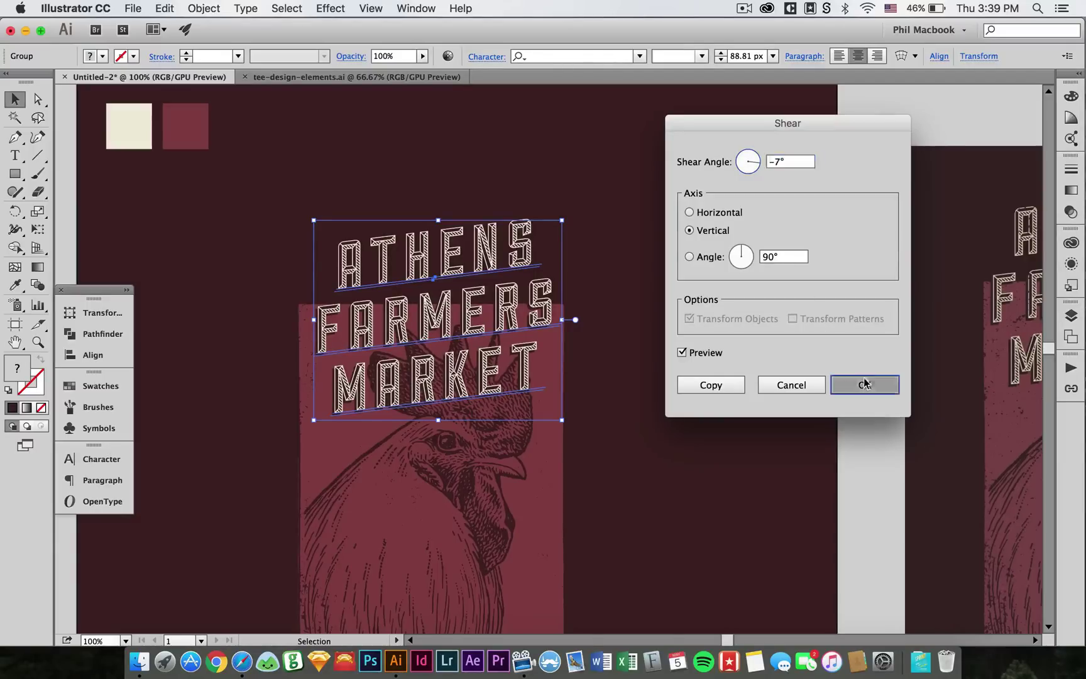
{"action": "left_click", "coordinate": [708, 438]}
Nudge the sheared lettering group until it sits horizontally centred over the top of the rooster rectangle
{"action": "scroll", "coordinate": [717, 294], "scroll_direction": "down", "scroll_amount": 5}
{"action": "scroll", "coordinate": [729, 303], "scroll_direction": "up", "scroll_amount": 1}
{"action": "scroll", "coordinate": [729, 303], "scroll_direction": "left", "scroll_amount": 1}
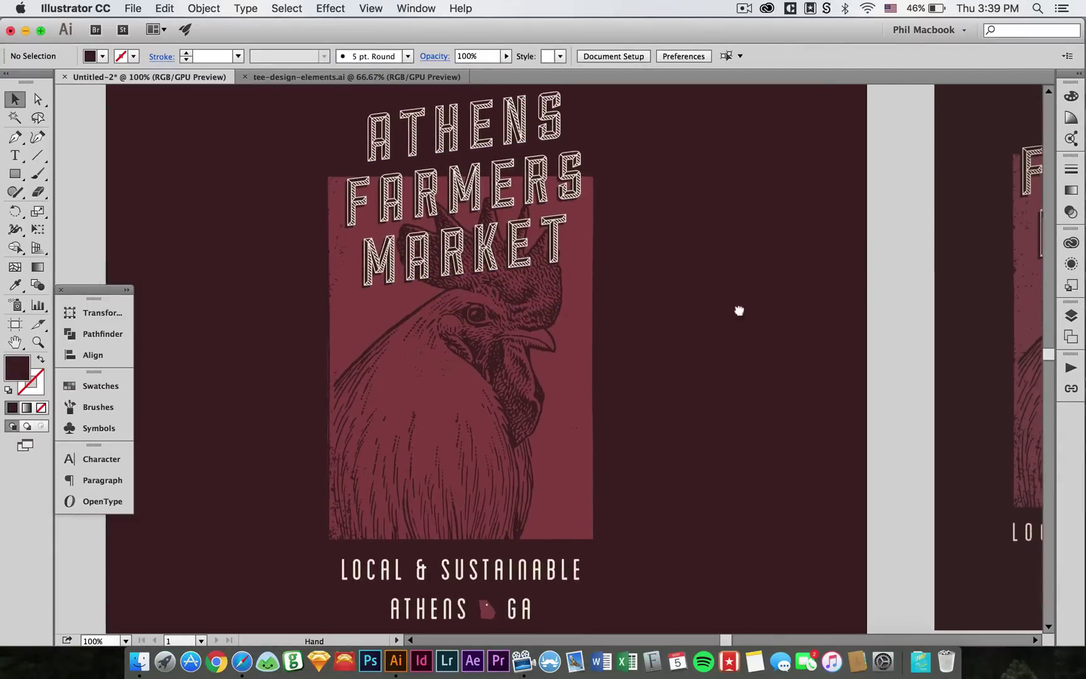
{"action": "left_click", "coordinate": [522, 160]}
{"action": "key", "text": "Up"}
{"action": "key", "text": "Up"}
{"action": "key", "text": "Up"}
{"action": "key", "text": "Up"}
{"action": "key", "text": "Up"}
{"action": "key", "text": "Up"}
{"action": "key", "text": "Up"}
{"action": "key", "text": "Up"}
{"action": "key", "text": "Up"}
{"action": "key", "text": "Up"}
{"action": "key", "text": "Up"}
{"action": "key", "text": "Up"}
{"action": "key", "text": "Up"}
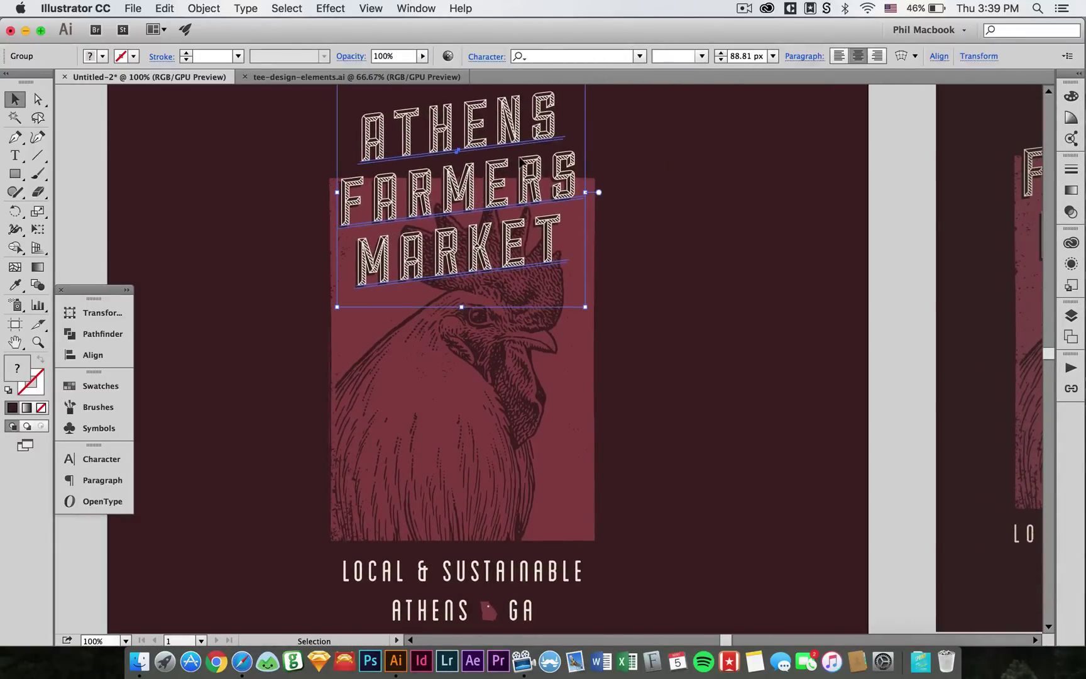
{"action": "key", "text": "Right"}
{"action": "key", "text": "Right"}
{"action": "key", "text": "Right"}
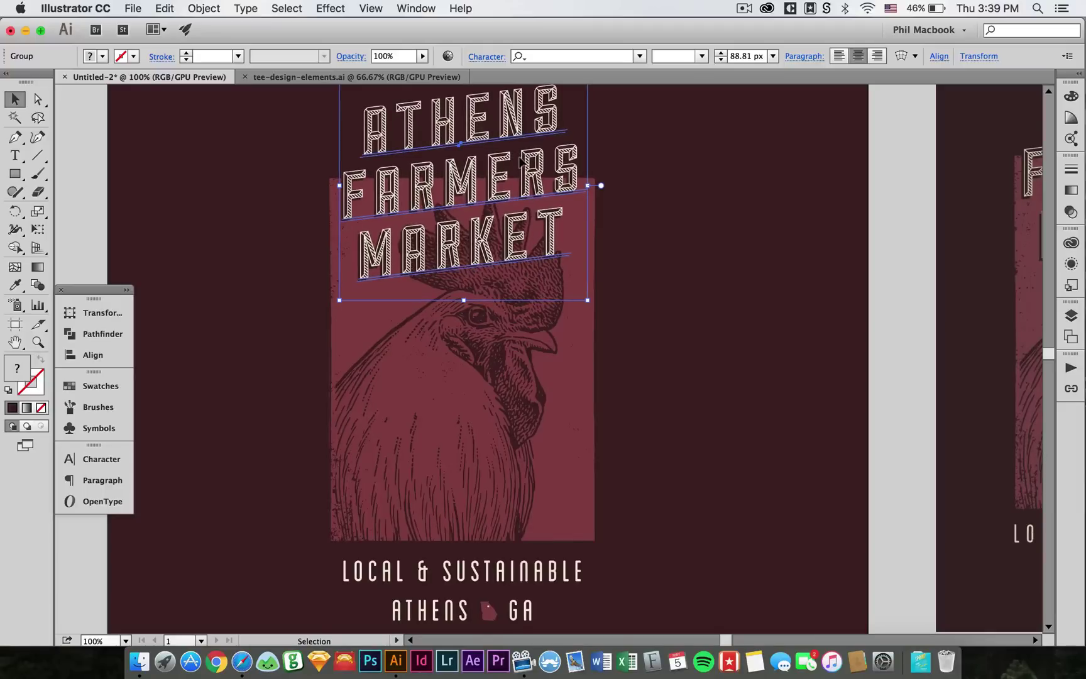
{"action": "key", "text": "Down"}
{"action": "key", "text": "Down"}
{"action": "key", "text": "Down"}
{"action": "key", "text": "Down"}
{"action": "key", "text": "Down"}
{"action": "key", "text": "Down"}
{"action": "key", "text": "Down"}
{"action": "key", "text": "Down"}
{"action": "key", "text": "Down"}
{"action": "key", "text": "Down"}
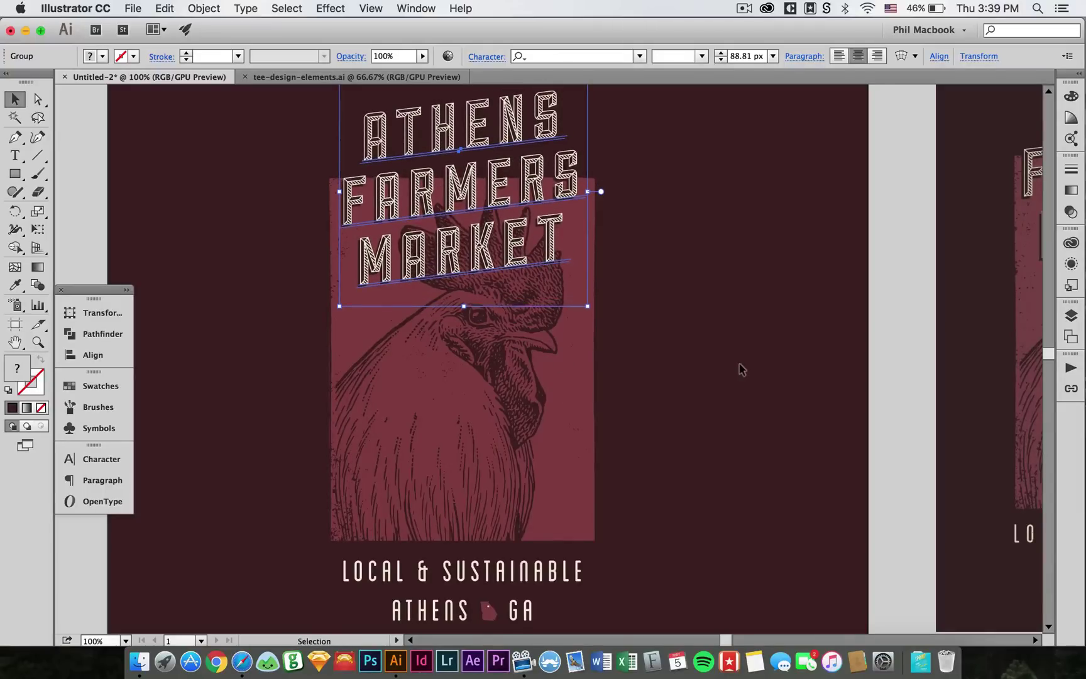
{"action": "left_click", "coordinate": [740, 369]}
Nudge the LOCAL & SUSTAINABLE ATHENS GA tagline group up slightly, closer to the bottom of the rooster rectangle
{"action": "left_click_drag", "start_coordinate": [740, 369], "coordinate": [752, 409]}
{"action": "left_click", "coordinate": [496, 562]}
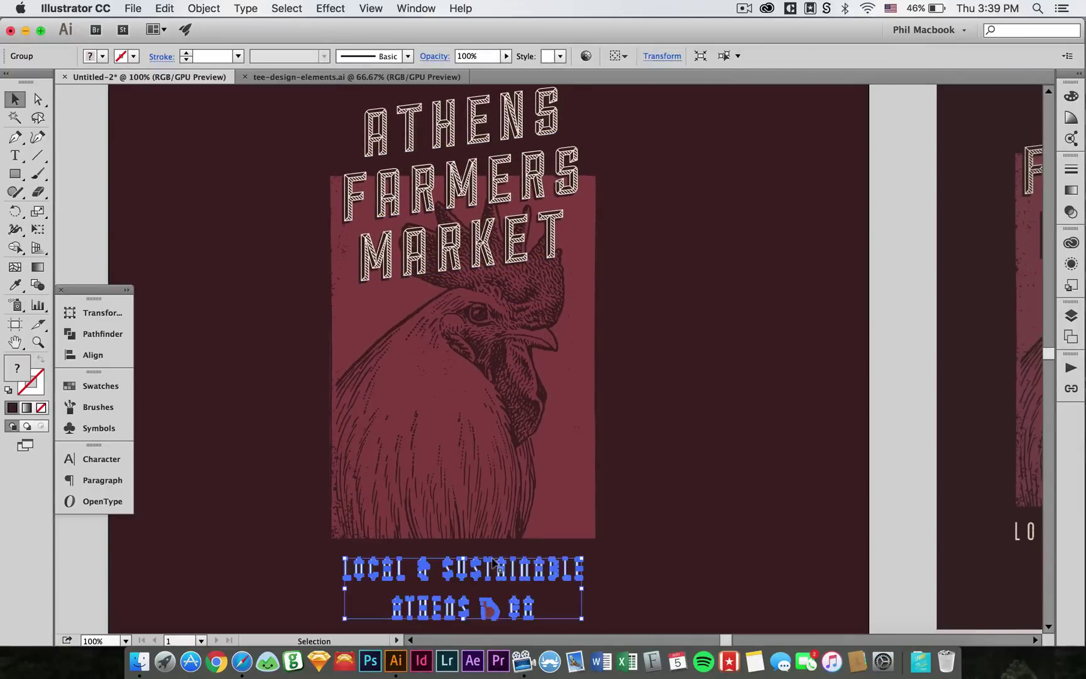
{"action": "key", "text": "Up"}
{"action": "key", "text": "Up"}
{"action": "key", "text": "Up"}
{"action": "key", "text": "Up"}
{"action": "key", "text": "Up"}
{"action": "key", "text": "Up"}
{"action": "left_click", "coordinate": [677, 263]}
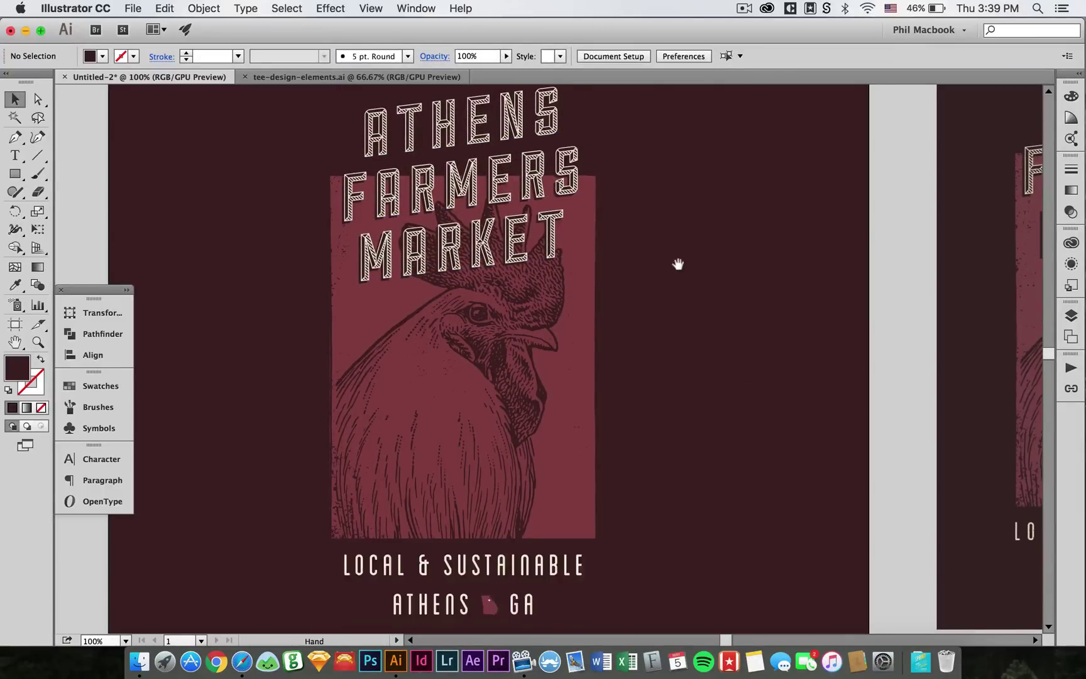
{"action": "left_click_drag", "start_coordinate": [678, 263], "coordinate": [622, 298]}
{"action": "key", "text": "super+minus"}
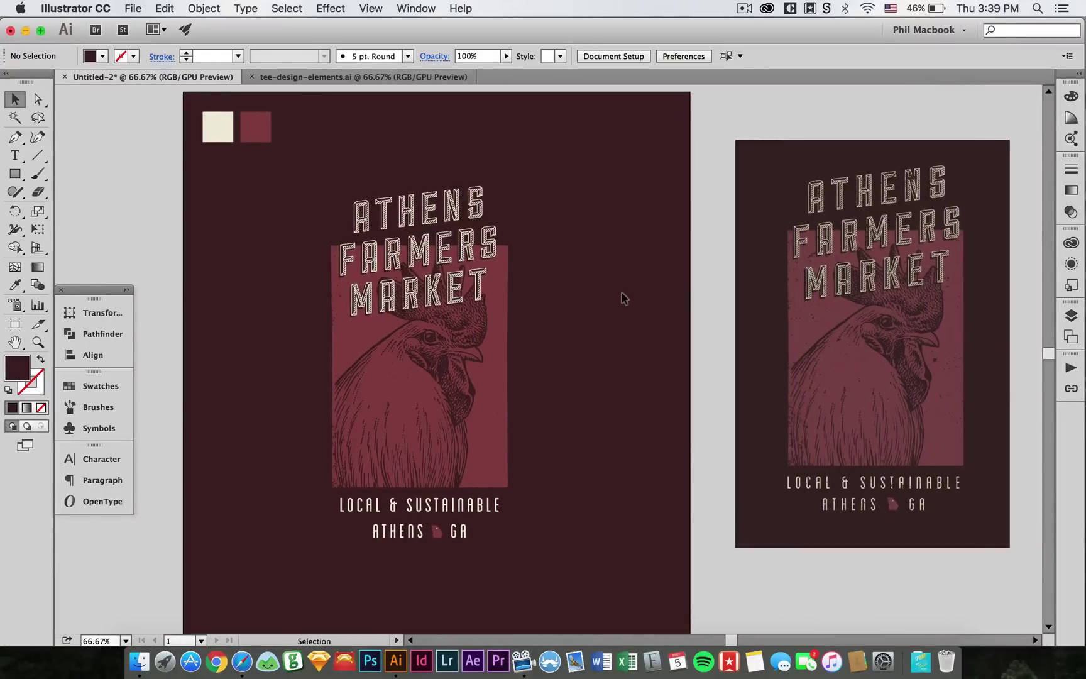
{"action": "left_click", "coordinate": [451, 254]}
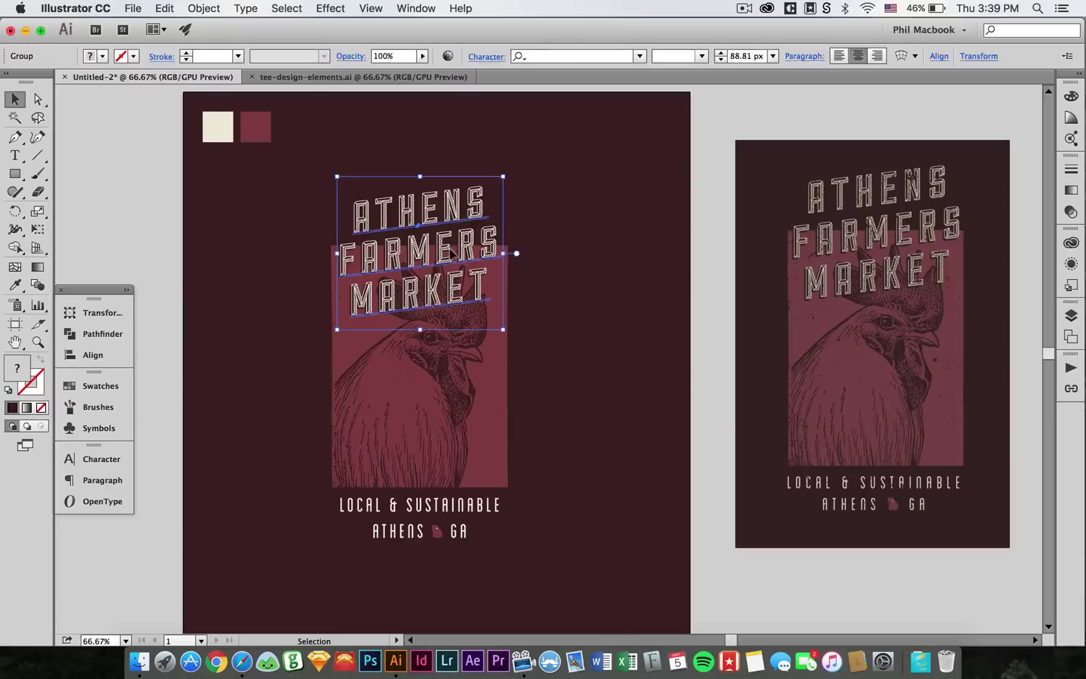
{"action": "left_click", "coordinate": [227, 193]}
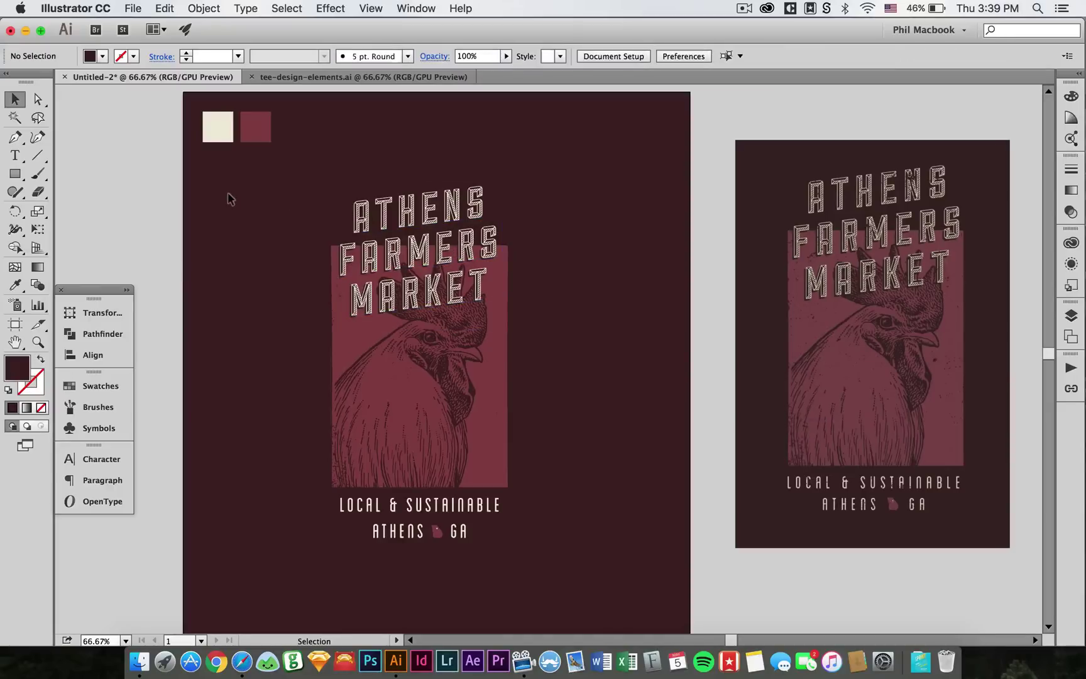
Close tee-design-elements.ai and open 01_Spray_Concrete_Light.ai from the AI (Vector) folder of Pack 1 - Light
{"action": "left_click", "coordinate": [250, 78]}
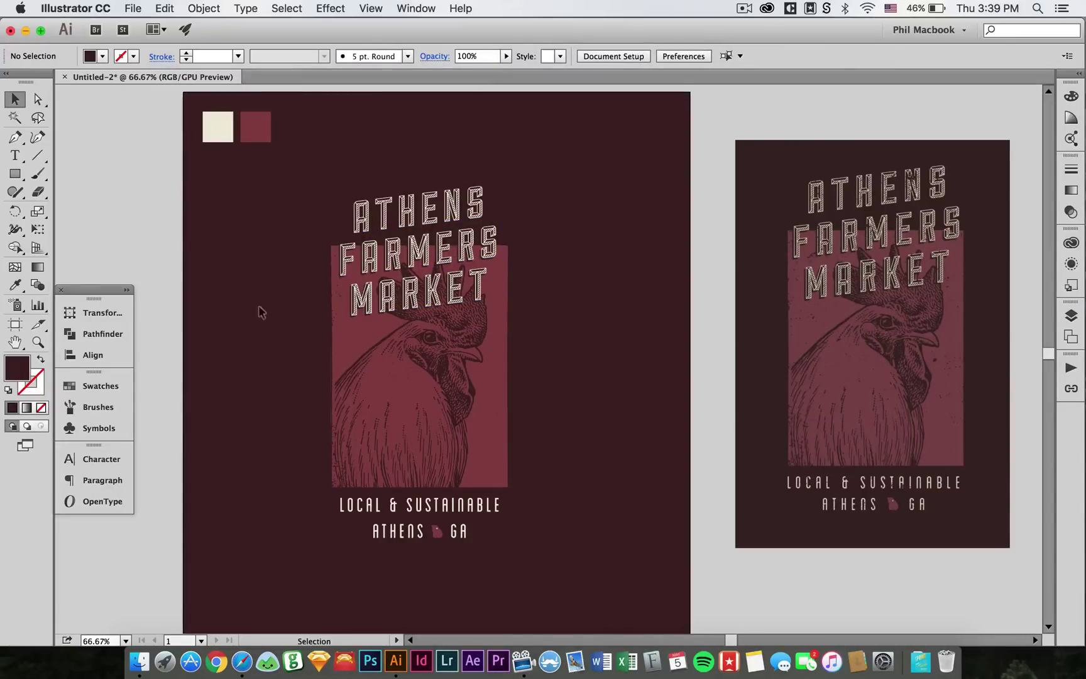
{"action": "key", "text": "super+Tab"}
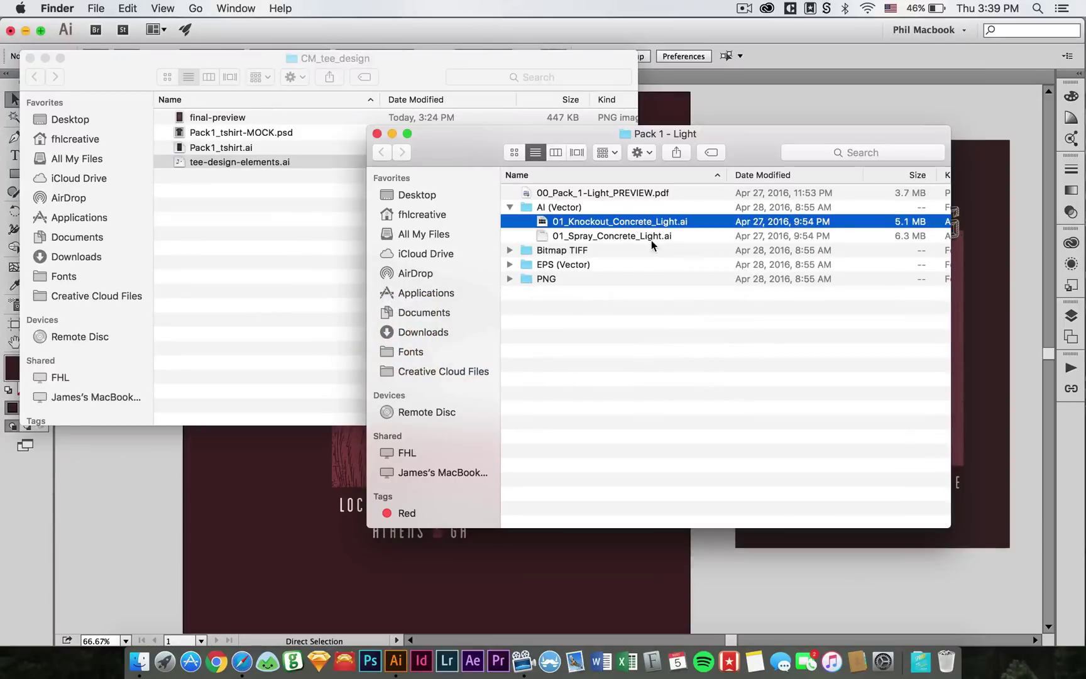
{"action": "left_click", "coordinate": [648, 236]}
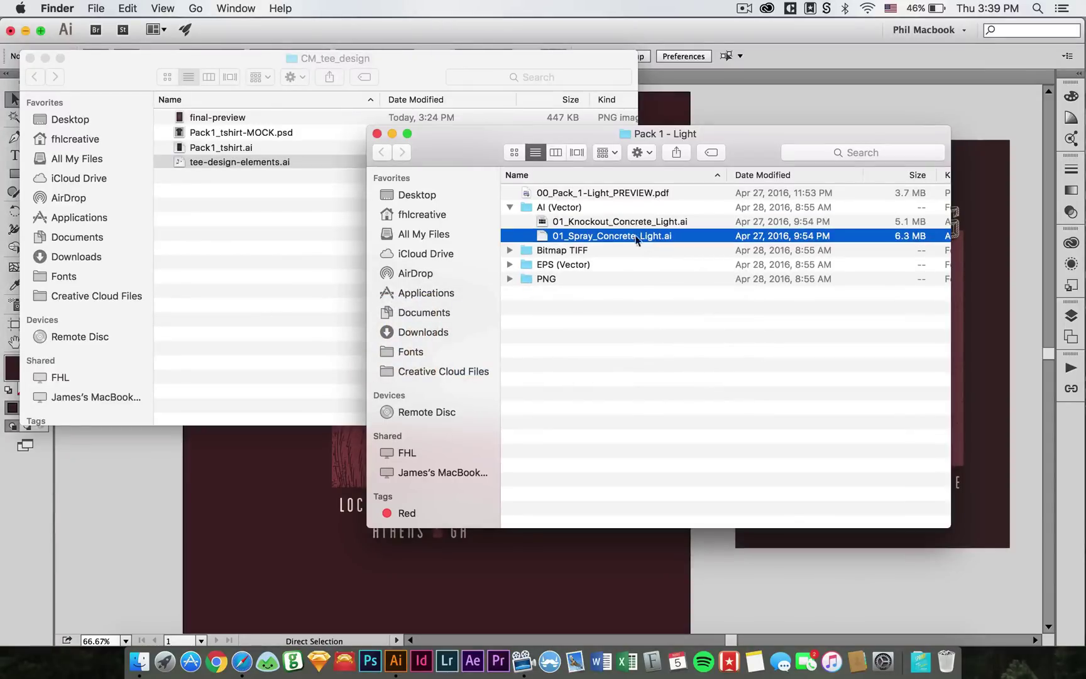
{"action": "double_click", "coordinate": [602, 235]}
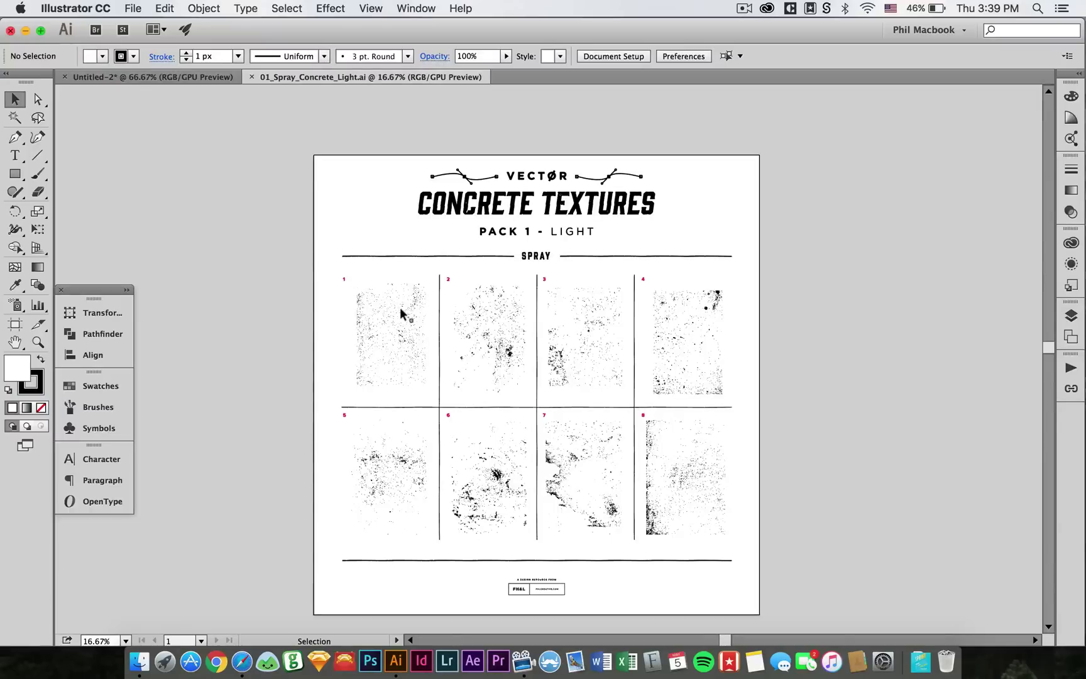
Copy spray texture 3 into the T-shirt design and place it over the rooster, lettering and tagline
{"action": "left_click", "coordinate": [587, 330]}
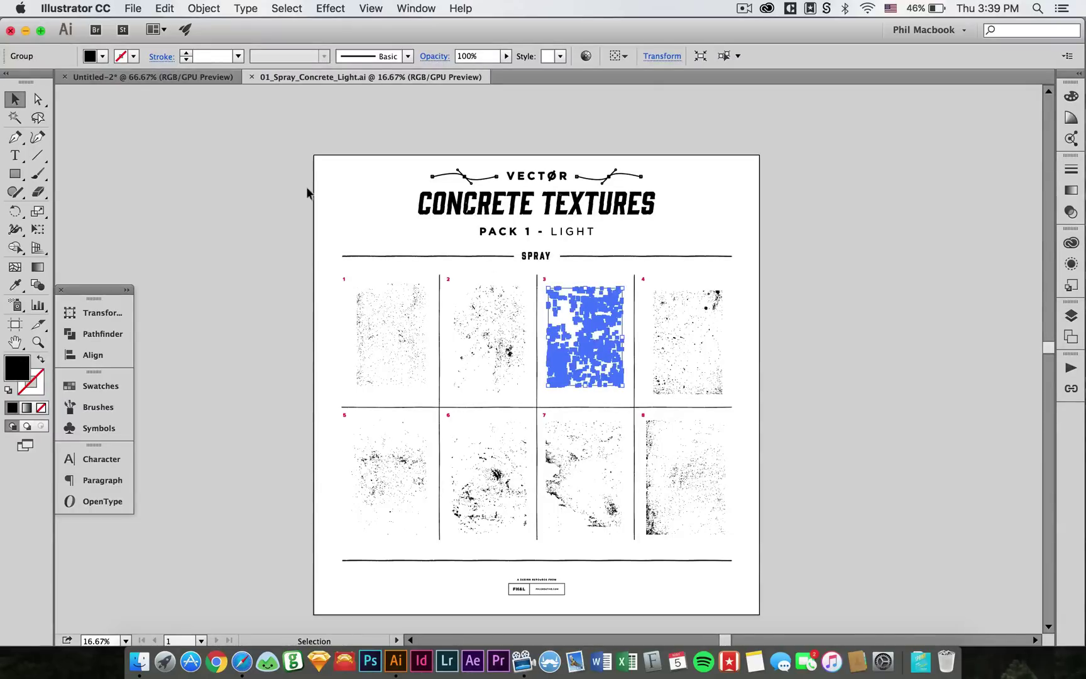
{"action": "left_click", "coordinate": [172, 80]}
{"action": "key", "text": "cmd+v"}
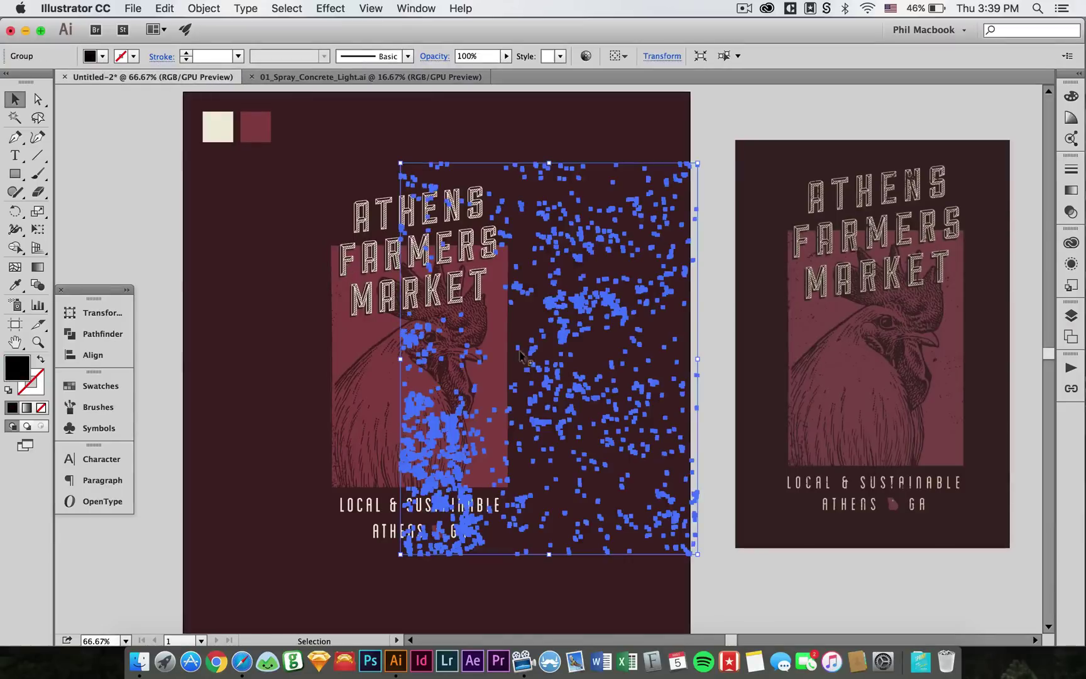
{"action": "left_click_drag", "start_coordinate": [580, 314], "coordinate": [471, 309]}
Recolor the texture with the dark background color, scale it down slightly and keep it centred over the whole design
{"action": "key", "text": "i"}
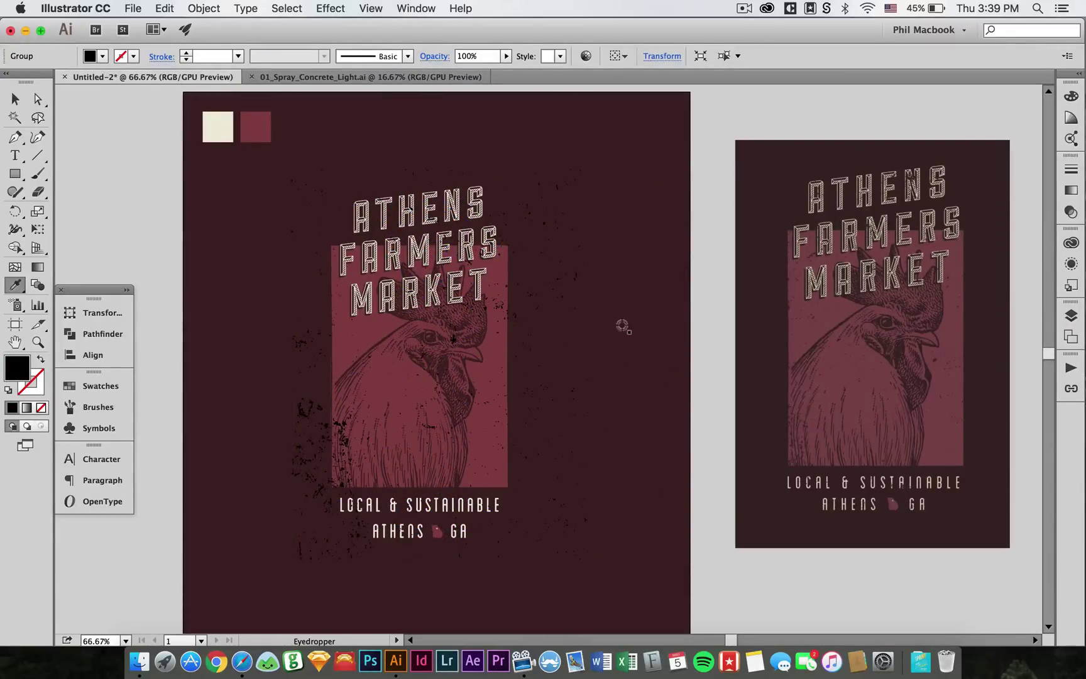
{"action": "left_click", "coordinate": [643, 307]}
{"action": "key", "text": "v"}
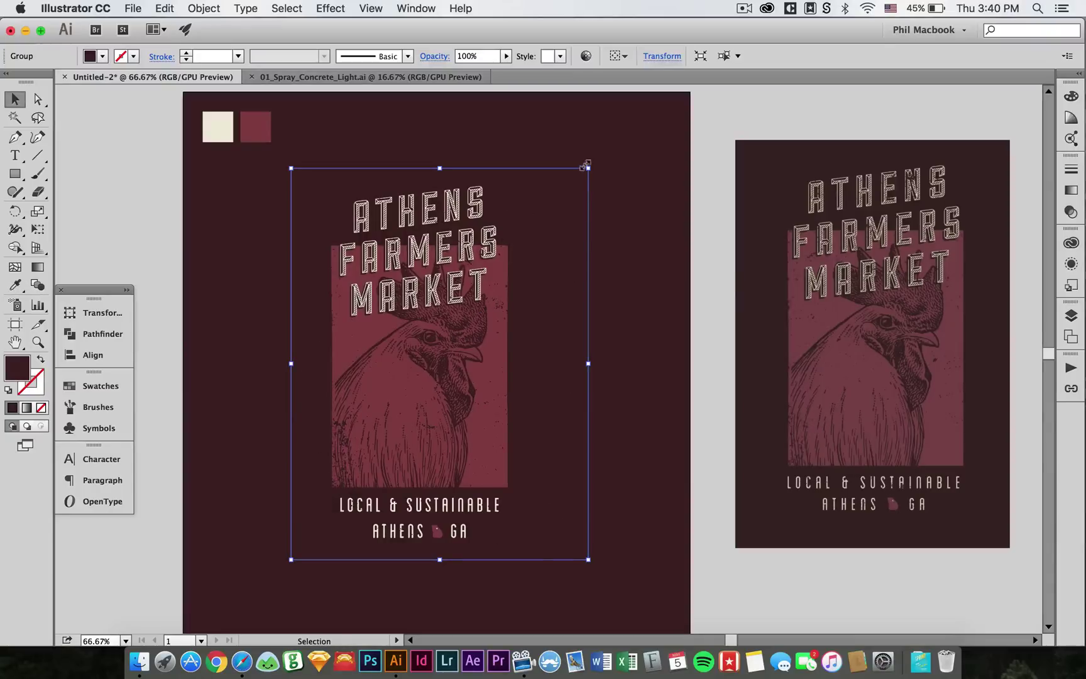
{"action": "left_click_drag", "start_coordinate": [584, 165], "coordinate": [574, 173]}
{"action": "left_click_drag", "start_coordinate": [572, 254], "coordinate": [631, 250]}
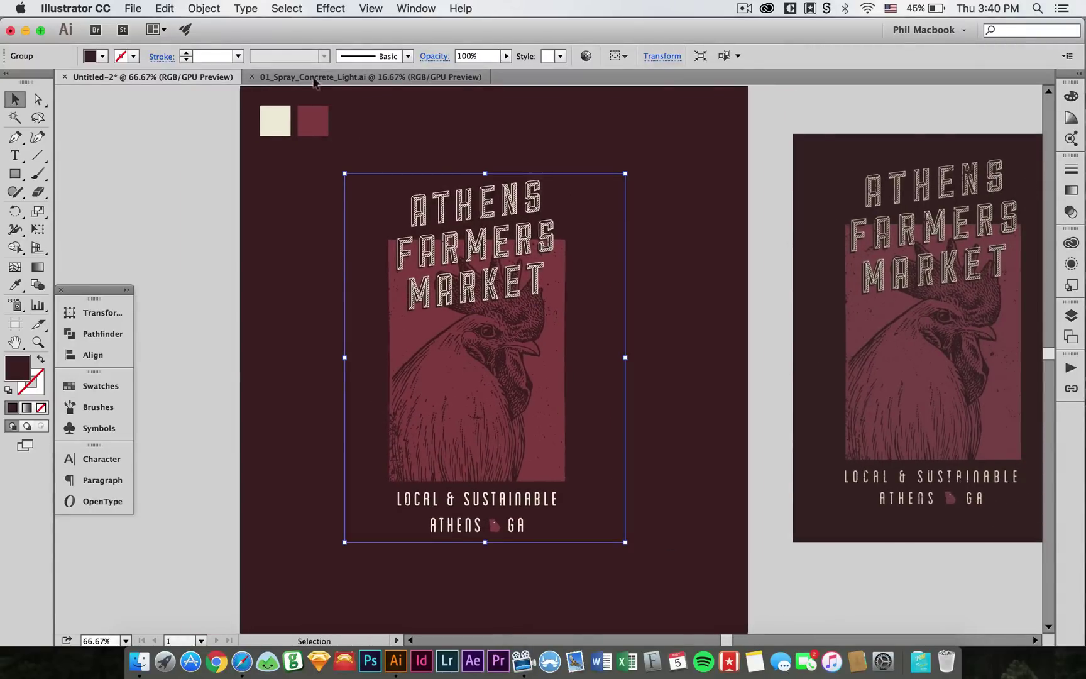
Copy spray texture 2 into the T-shirt design, rotate it a quarter turn, shrink it and place it over the ATHENS FARMERS MARKET lettering
{"action": "left_click", "coordinate": [314, 78]}
{"action": "left_click", "coordinate": [508, 351]}
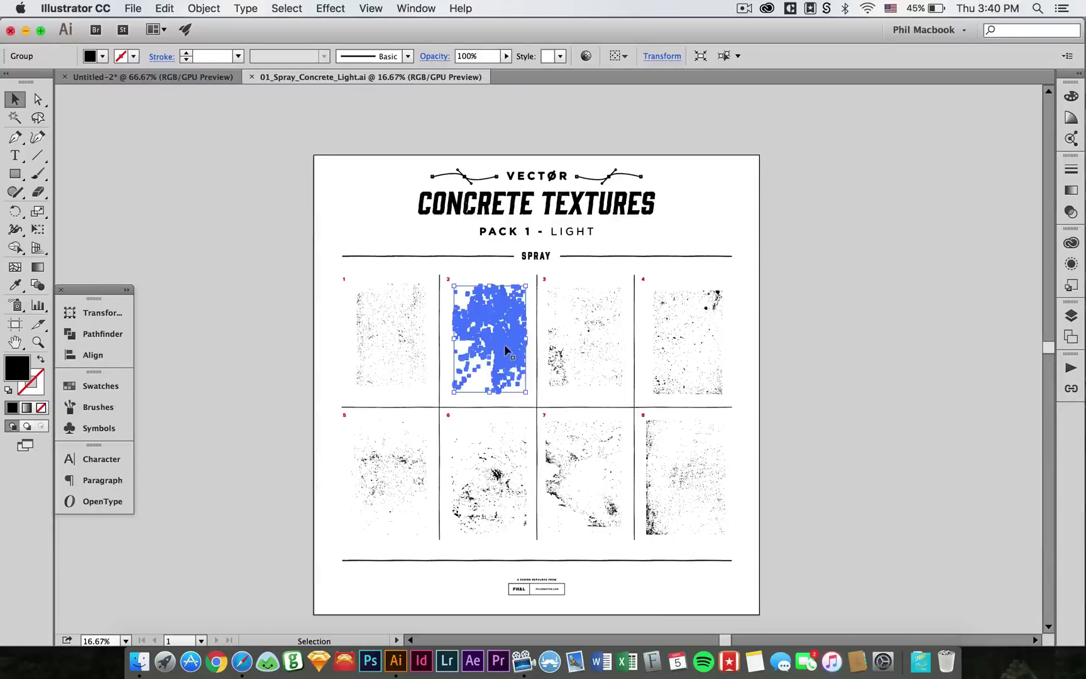
{"action": "left_click", "coordinate": [204, 78]}
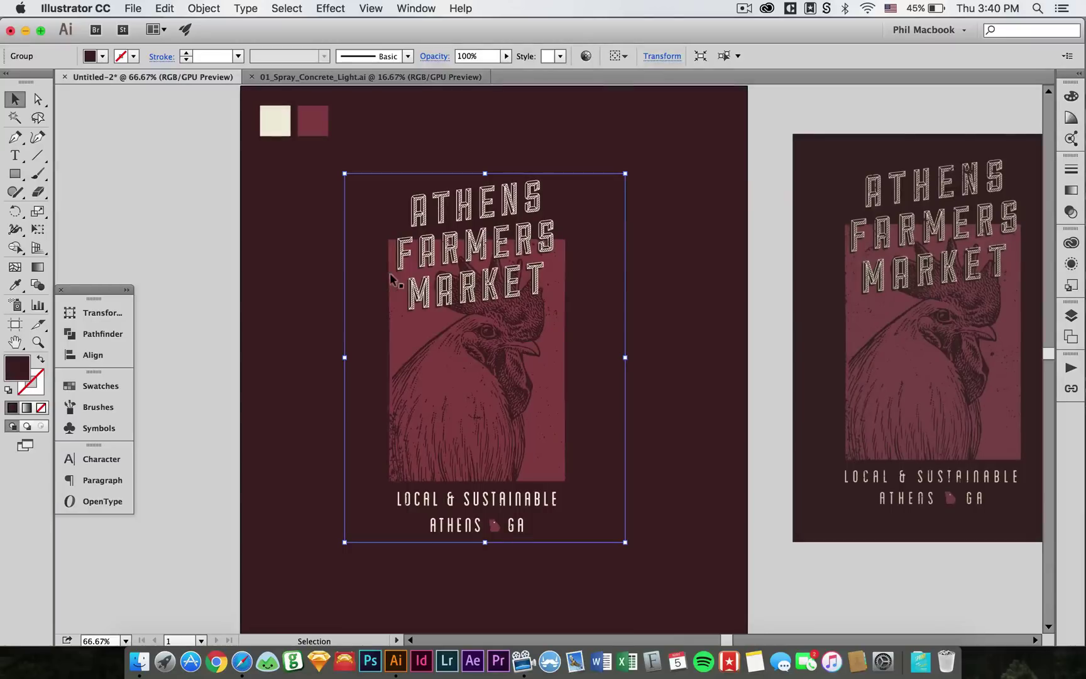
{"action": "key", "text": "super+v"}
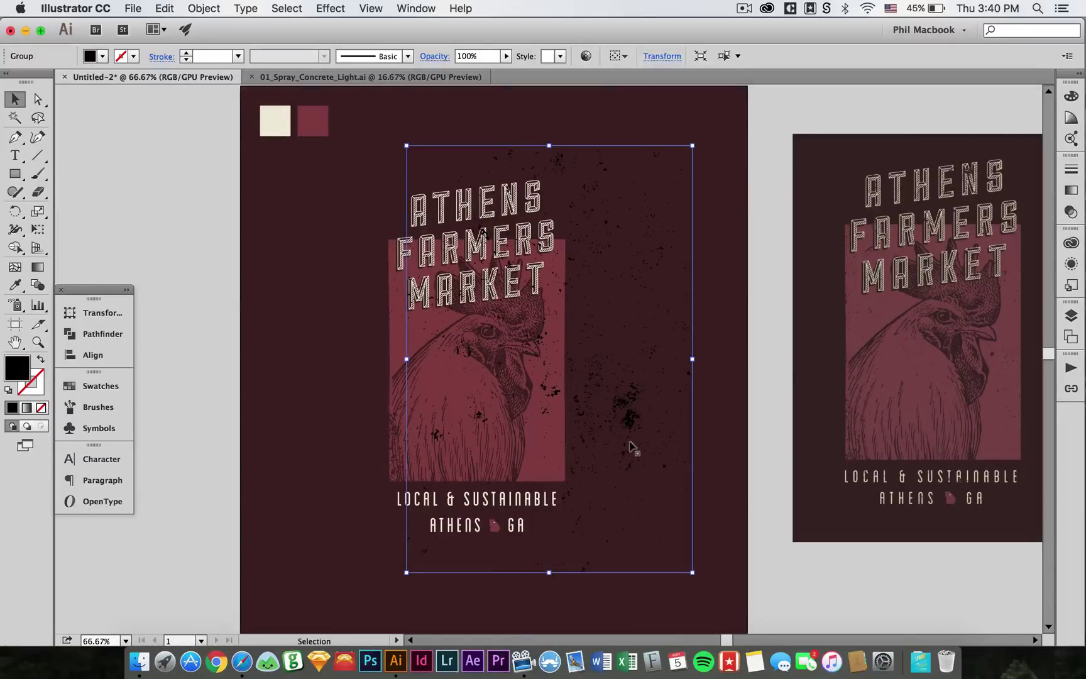
{"action": "left_click_drag", "start_coordinate": [686, 576], "coordinate": [729, 319]}
{"action": "left_click_drag", "start_coordinate": [761, 501], "coordinate": [639, 390]}
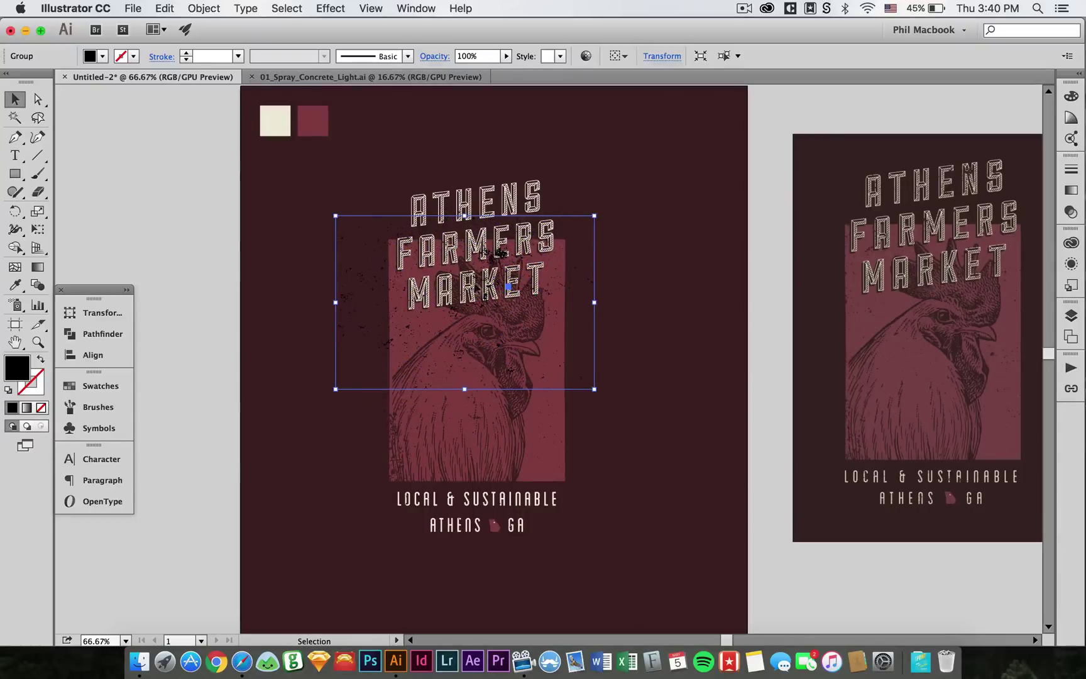
{"action": "left_click_drag", "start_coordinate": [354, 274], "coordinate": [372, 221]}
Recolor the texture over the lettering with the dark background color and check the worn letters up close
{"action": "key", "text": "i"}
{"action": "left_click", "coordinate": [708, 237]}
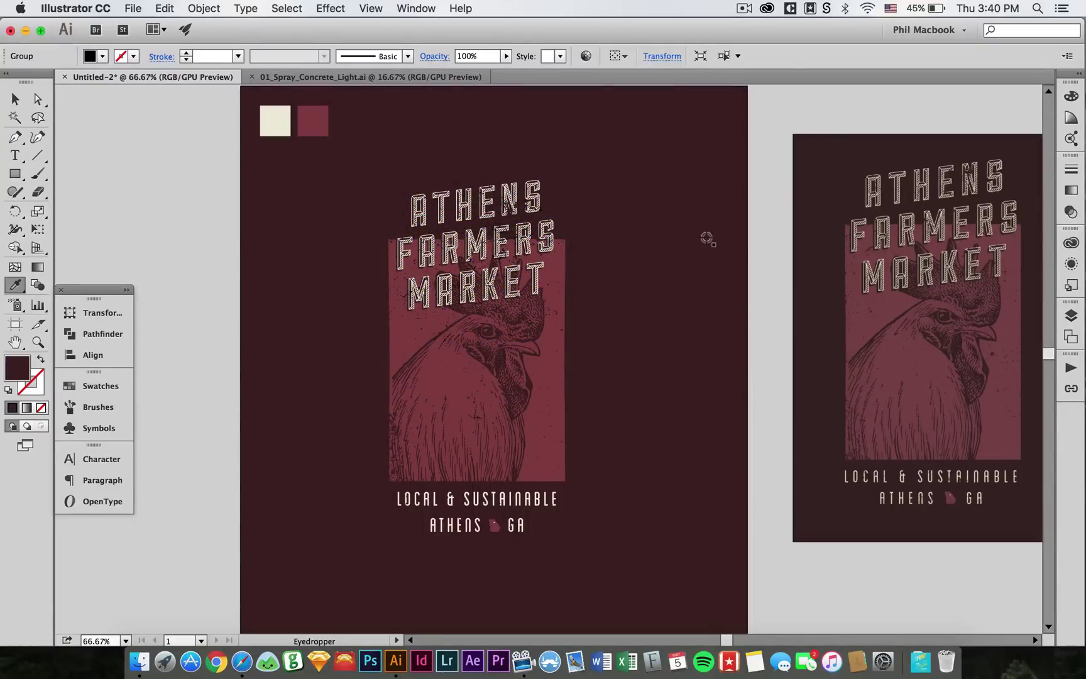
{"action": "key", "text": "z"}
{"action": "left_click_drag", "start_coordinate": [315, 143], "coordinate": [730, 381]}
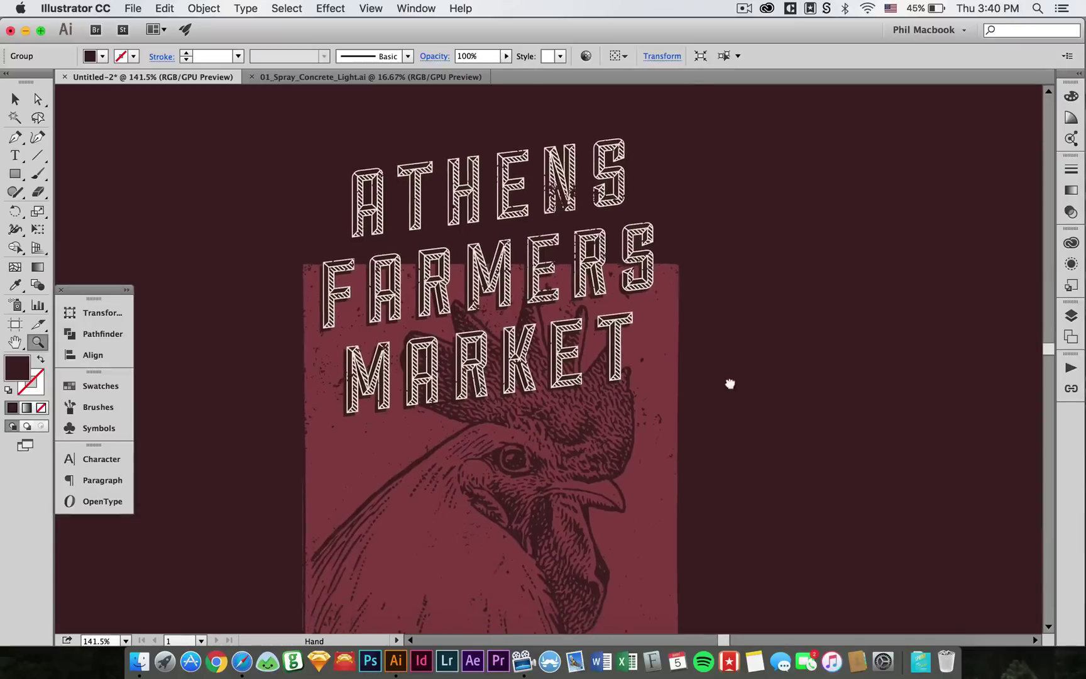
{"action": "key", "text": "v"}
{"action": "left_click", "coordinate": [617, 231]}
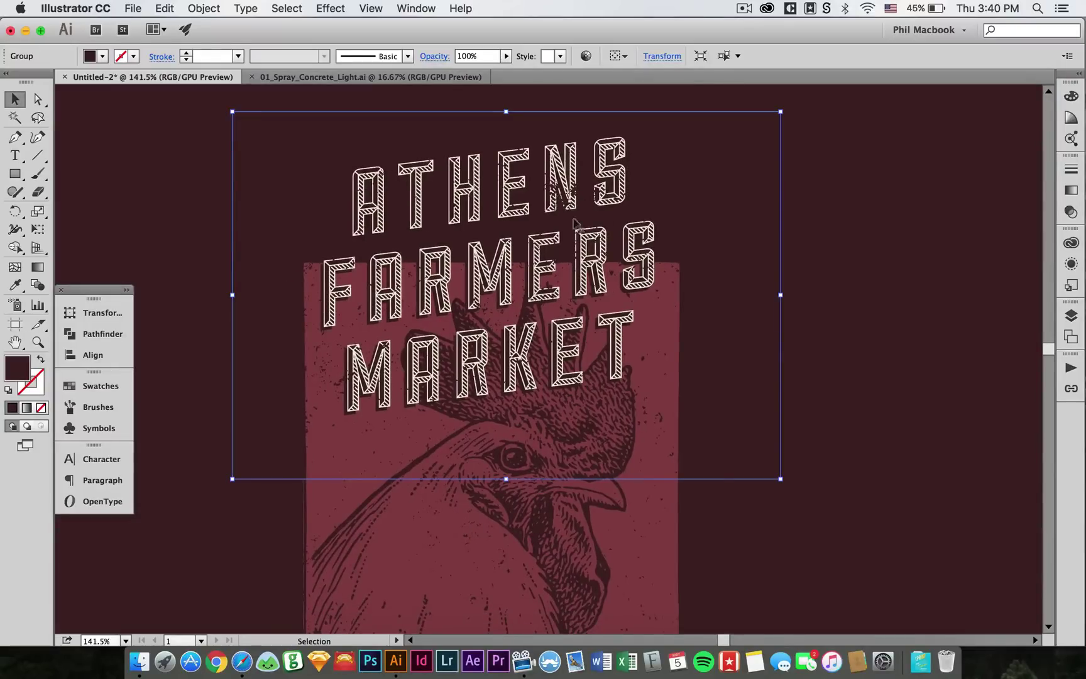
Duplicate the lettering texture straight down over the LOCAL & SUSTAINABLE ATHENS GA tagline
{"action": "scroll", "coordinate": [574, 221], "scroll_direction": "down", "scroll_amount": 1}
{"action": "key", "text": "super+1"}
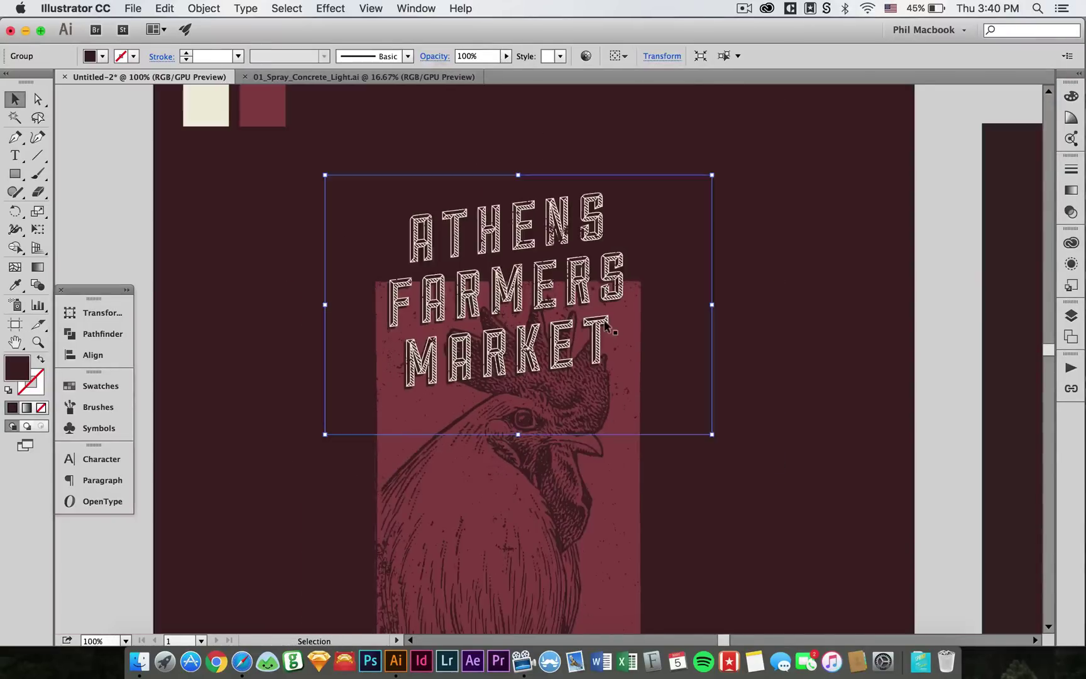
{"action": "left_click_drag", "start_coordinate": [556, 236], "coordinate": [567, 339]}
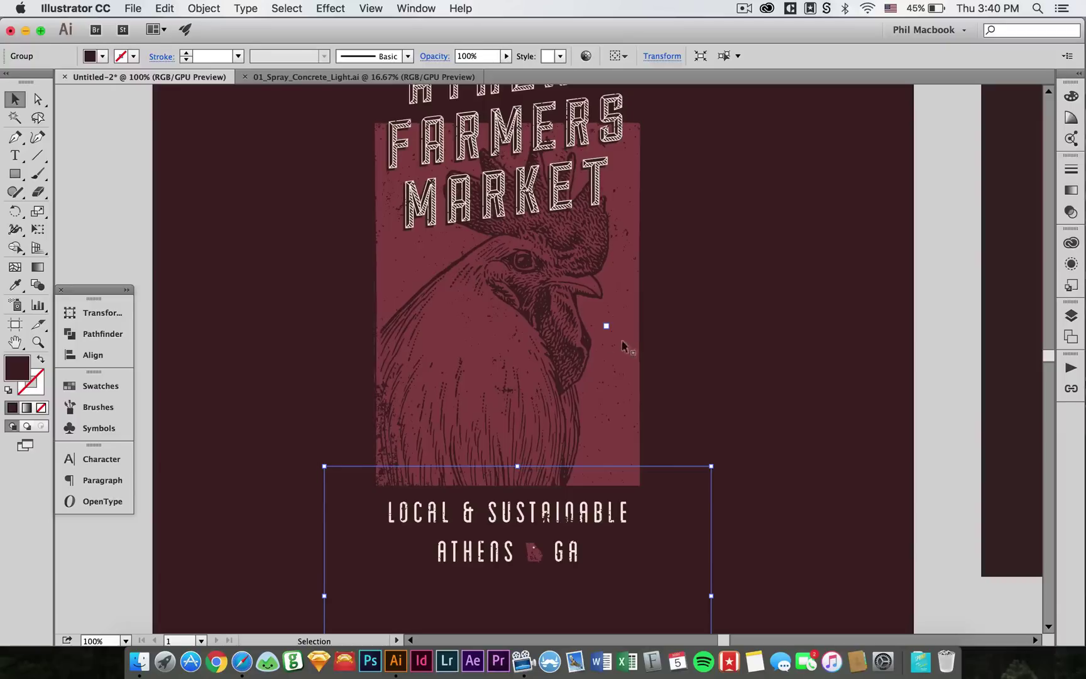
{"action": "scroll", "coordinate": [630, 475], "scroll_direction": "down", "scroll_amount": 5}
Rotate the tagline texture a half turn and nudge it up until it overlaps the rooster's lower part and the tagline
{"action": "key", "text": "r"}
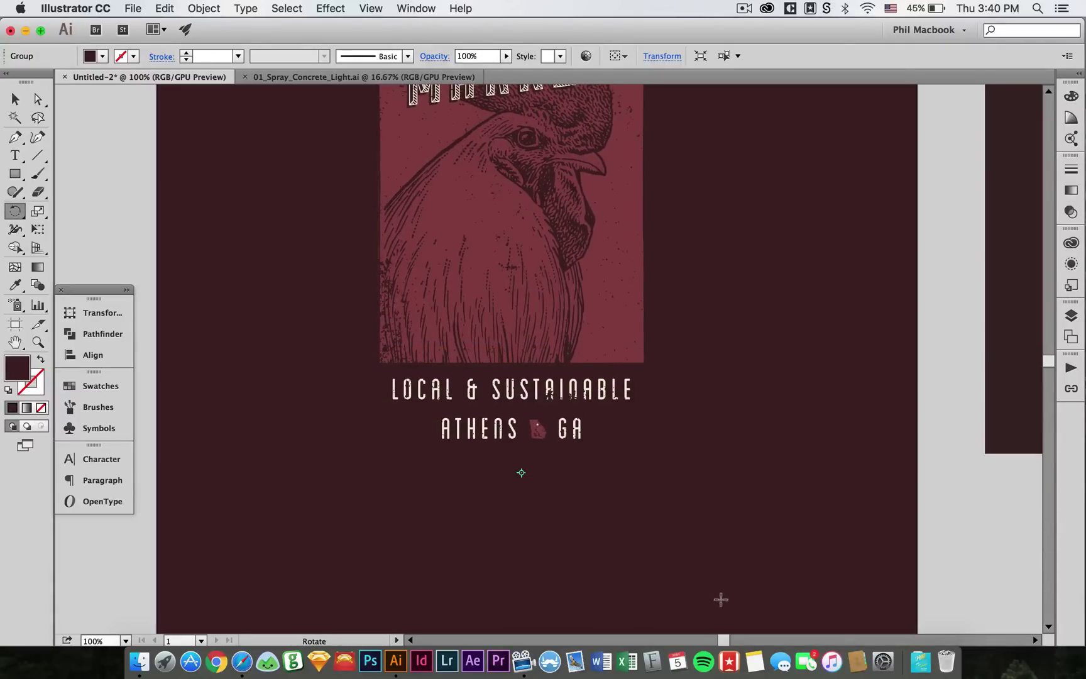
{"action": "left_click_drag", "start_coordinate": [720, 596], "coordinate": [383, 295]}
{"action": "key", "text": "v"}
{"action": "key", "text": "shift+Up"}
{"action": "key", "text": "shift+Up"}
{"action": "key", "text": "shift+Up"}
{"action": "key", "text": "shift+Up"}
{"action": "key", "text": "shift+Up"}
{"action": "key", "text": "shift+Up"}
{"action": "key", "text": "shift+Up"}
{"action": "key", "text": "shift+Up"}
{"action": "key", "text": "shift+Up"}
{"action": "key", "text": "shift+Up"}
{"action": "key", "text": "shift+Up"}
{"action": "key", "text": "shift+Up"}
{"action": "key", "text": "shift+Up"}
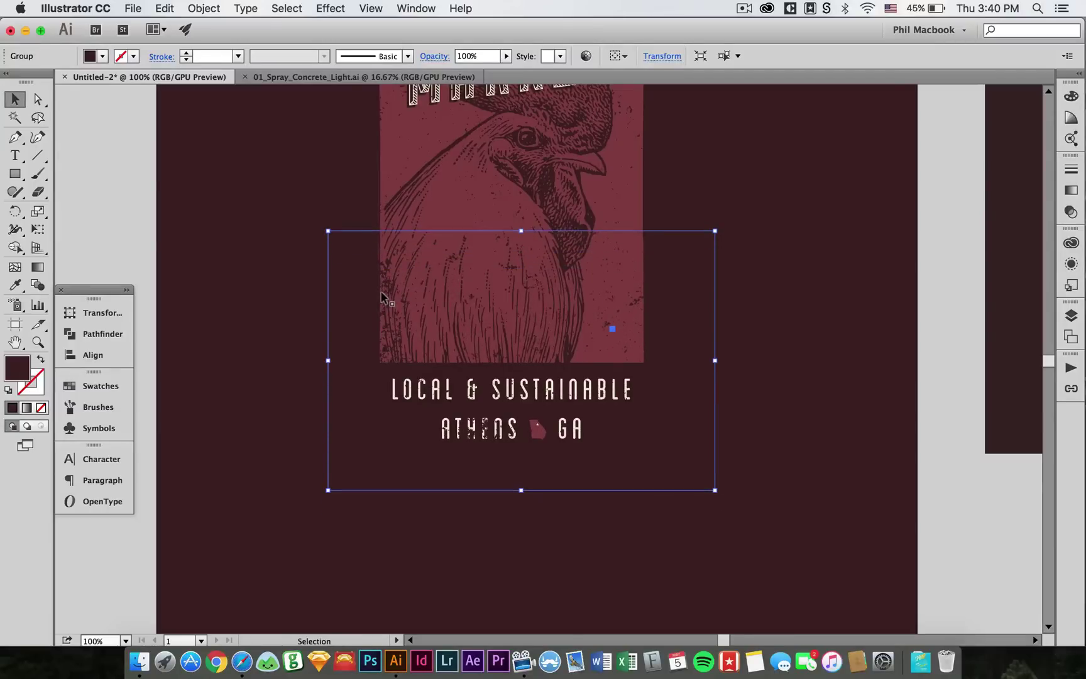
Compare the textured design with the final-preview reference image and examine the rooster and tagline wear up close
{"action": "left_click", "coordinate": [807, 332]}
{"action": "left_click_drag", "start_coordinate": [779, 211], "coordinate": [553, 384]}
{"action": "key", "text": "super+minus"}
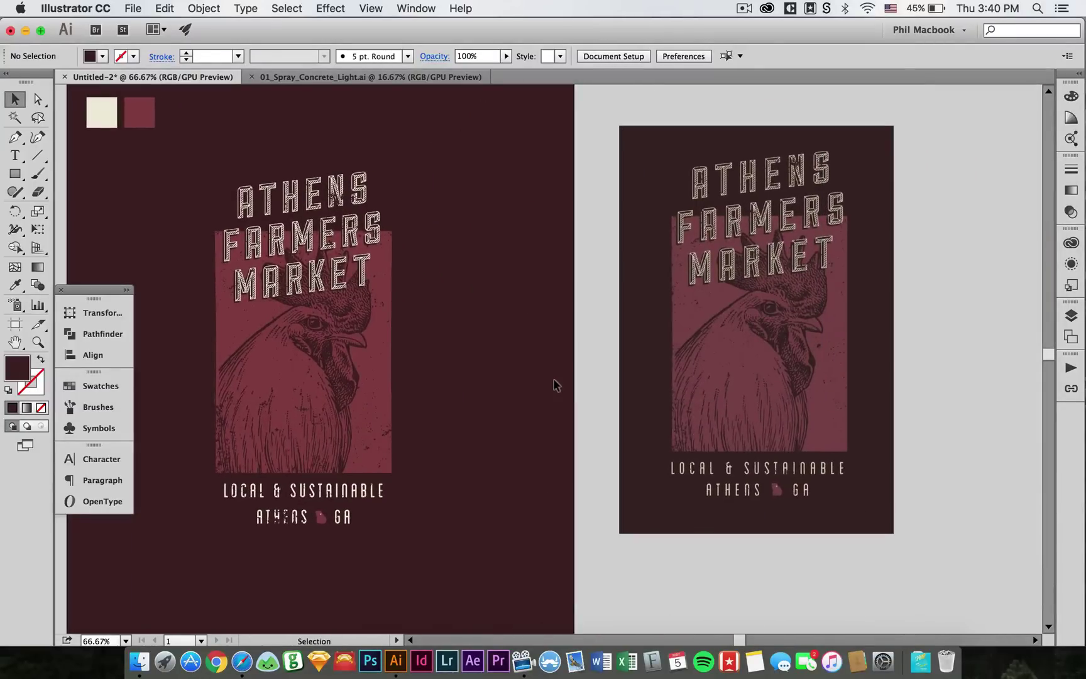
{"action": "scroll", "coordinate": [322, 321], "scroll_direction": "left", "scroll_amount": 3}
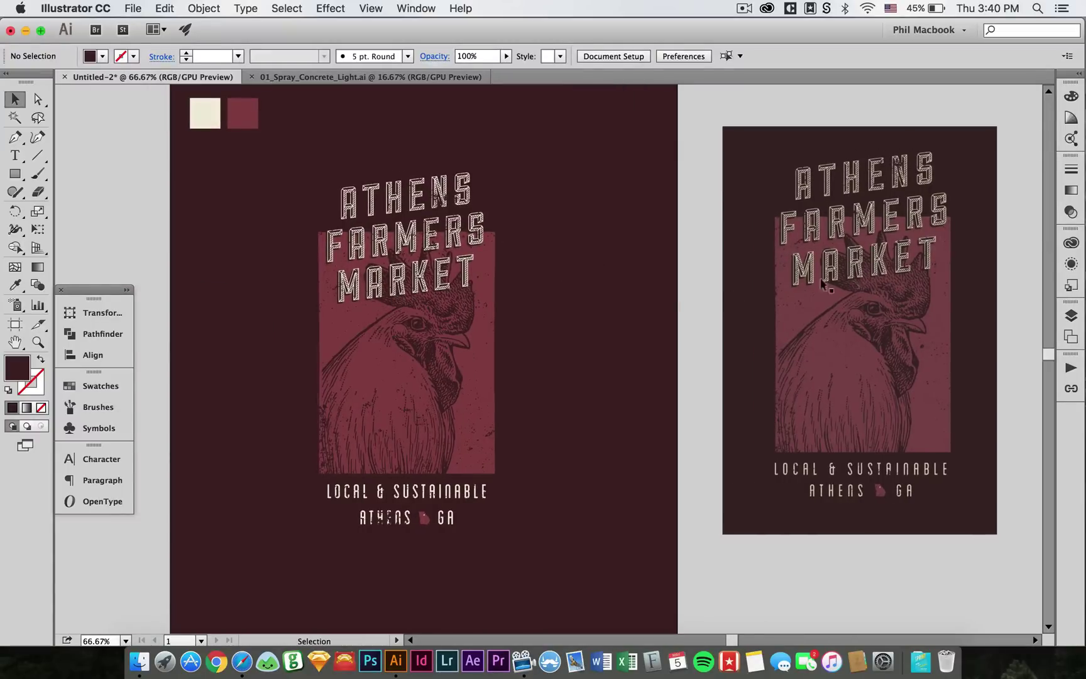
{"action": "left_click", "coordinate": [821, 283]}
{"action": "scroll", "coordinate": [656, 313], "scroll_direction": "left", "scroll_amount": 2}
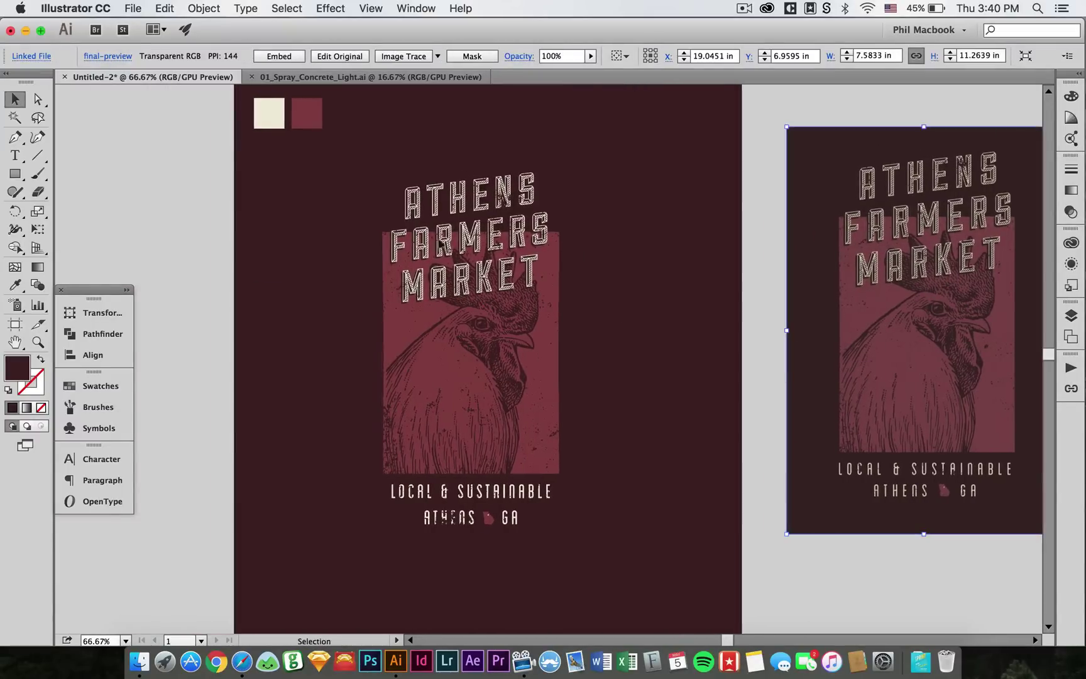
{"action": "key", "text": "z"}
{"action": "left_click_drag", "start_coordinate": [337, 178], "coordinate": [636, 534]}
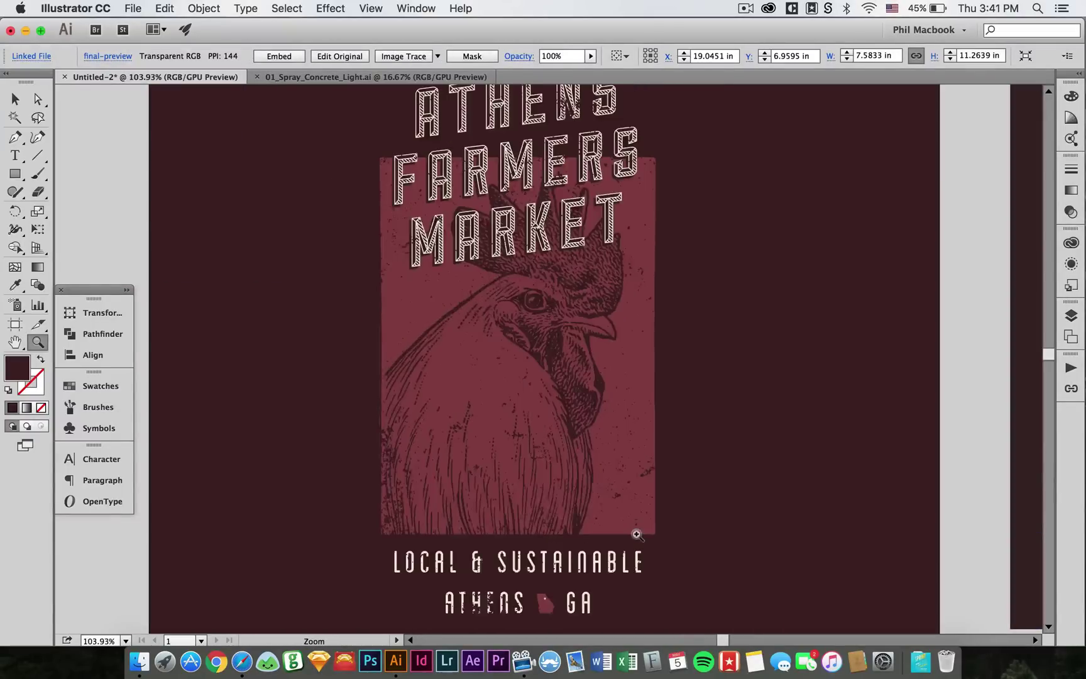